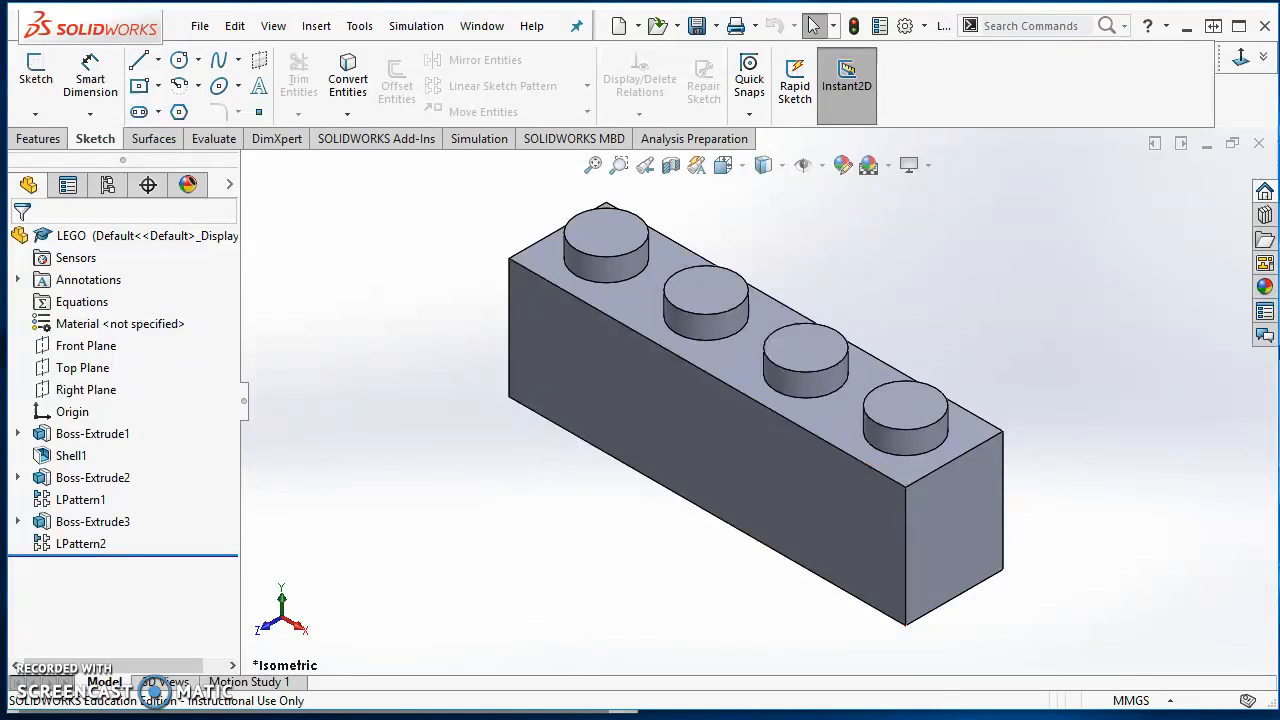
- Review the LEGO reference drawings, and close the open LEGO and Part3 documents without saving changes
mouse_move(582, 712)
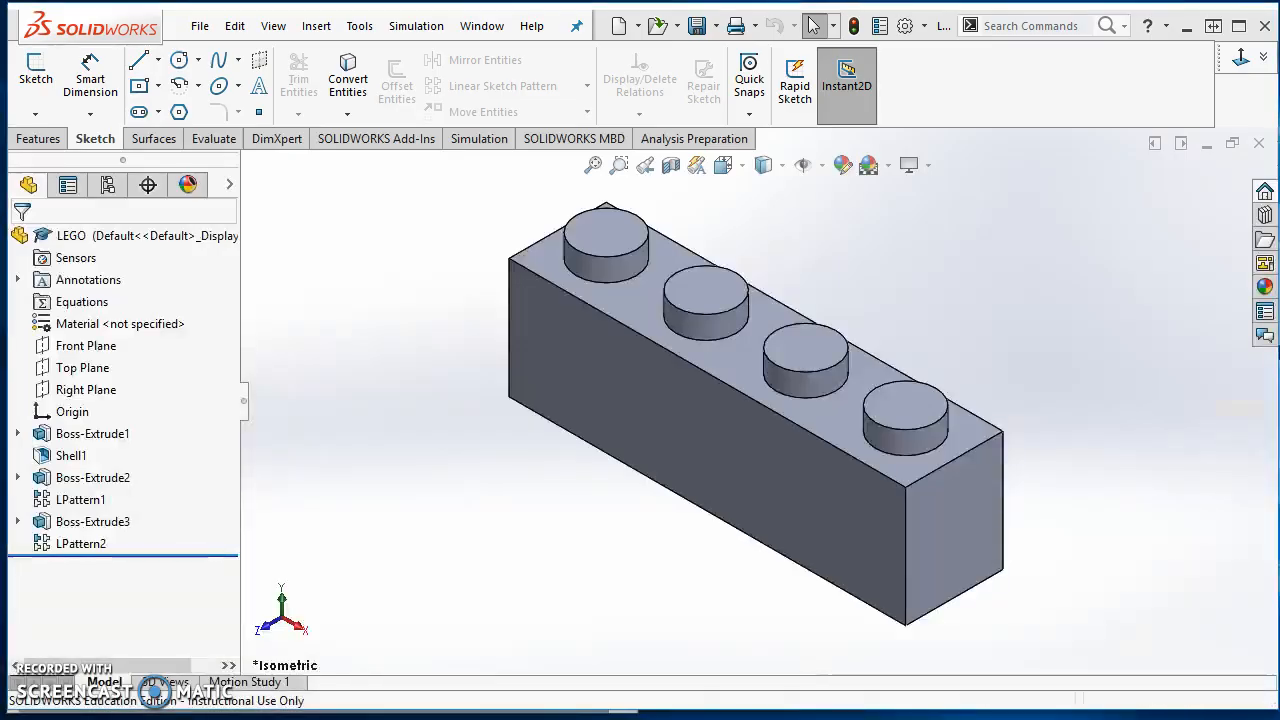
left_click(650, 695)
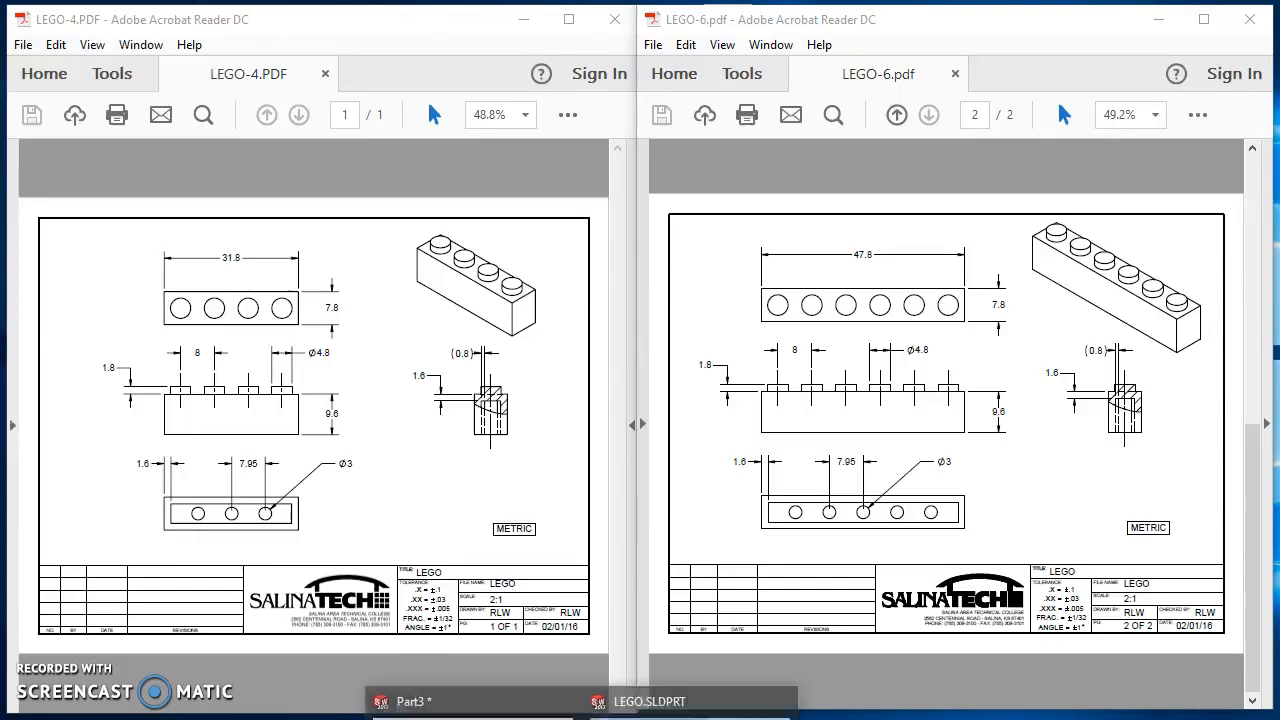
left_click(425, 694)
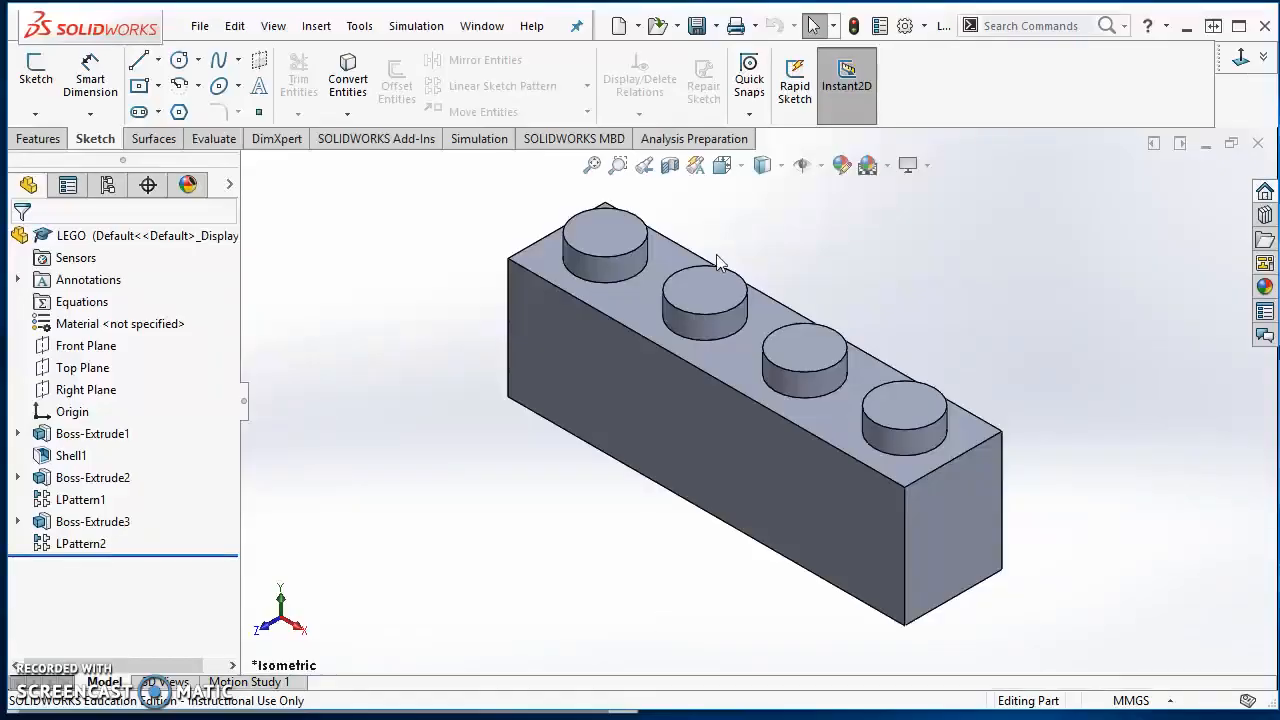
left_click(1258, 143)
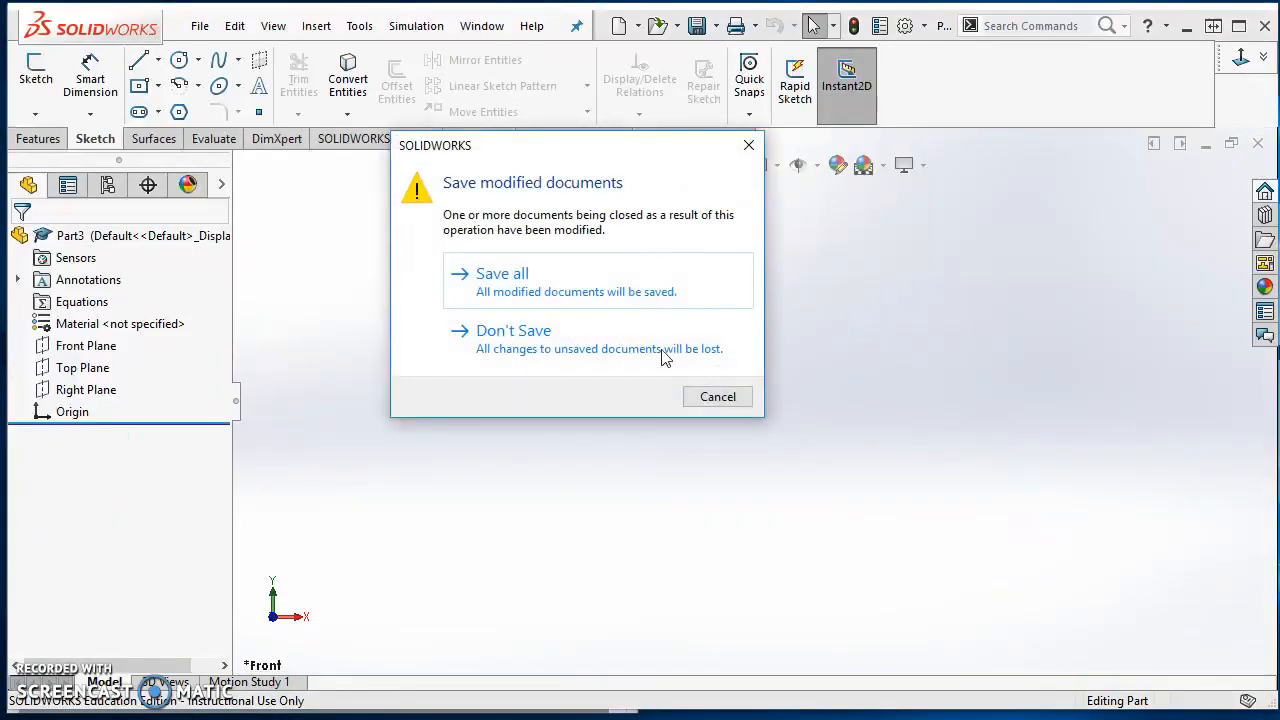
left_click(650, 345)
- Create a new part document
left_click(407, 27)
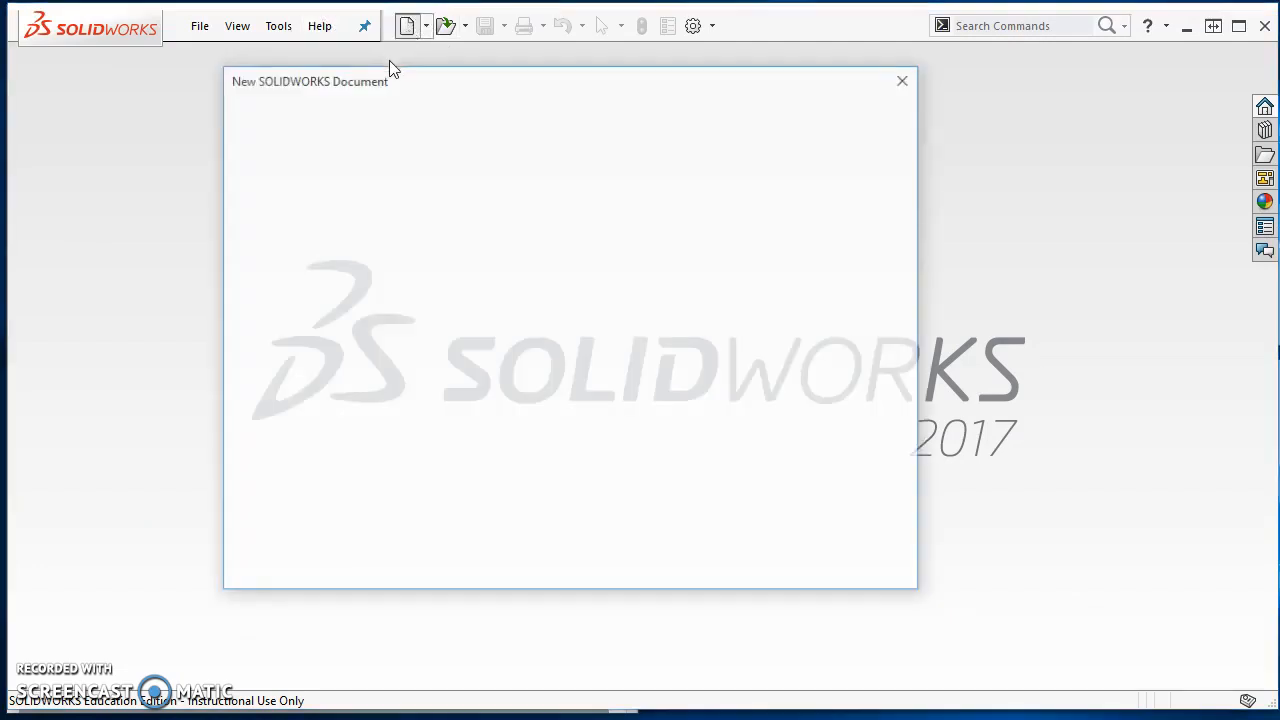
left_click(289, 560)
double_click(366, 240)
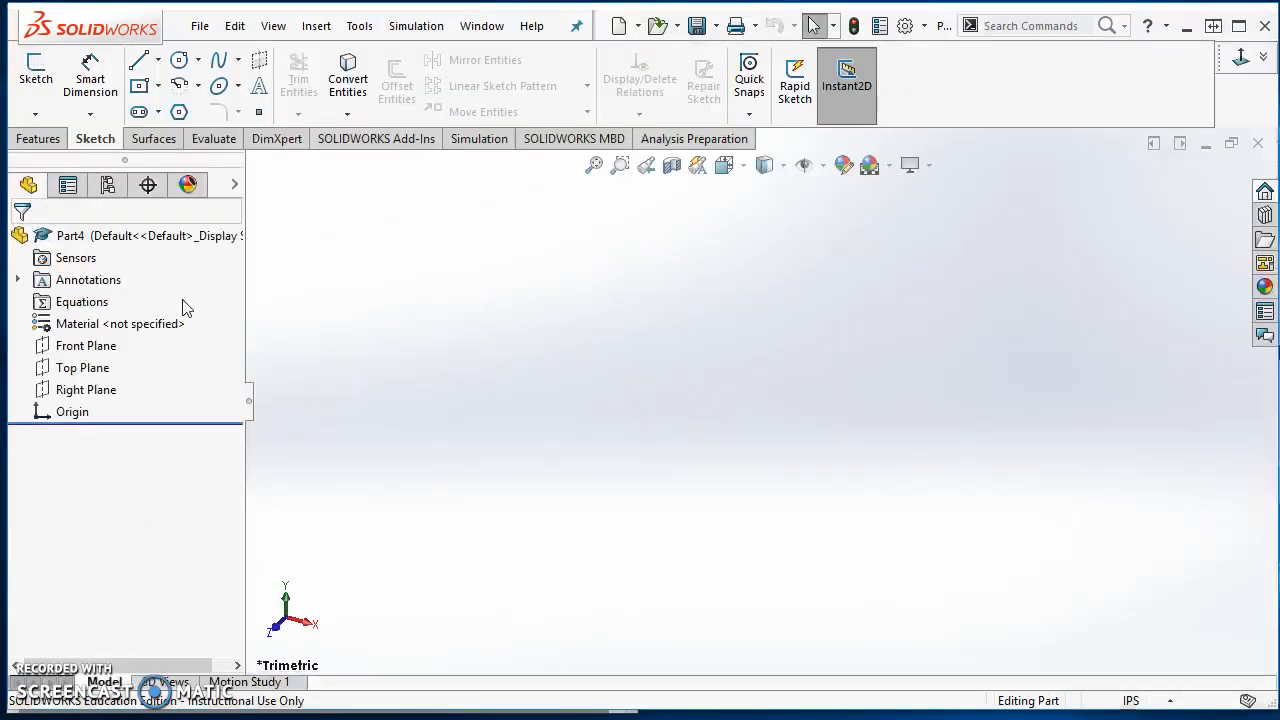
- Sketch a center rectangle at the origin on the Front Plane, 9.6 mm high and 31.8 mm wide
left_click(35, 72)
left_click(573, 275)
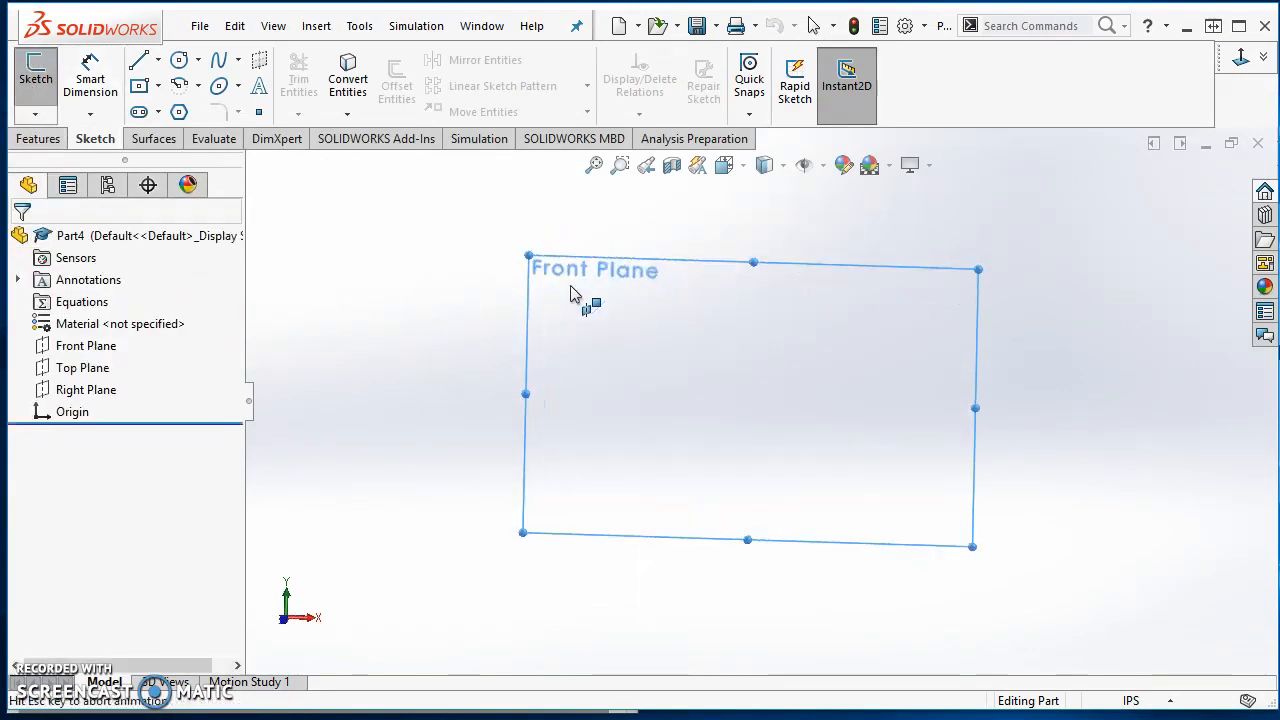
left_click(139, 86)
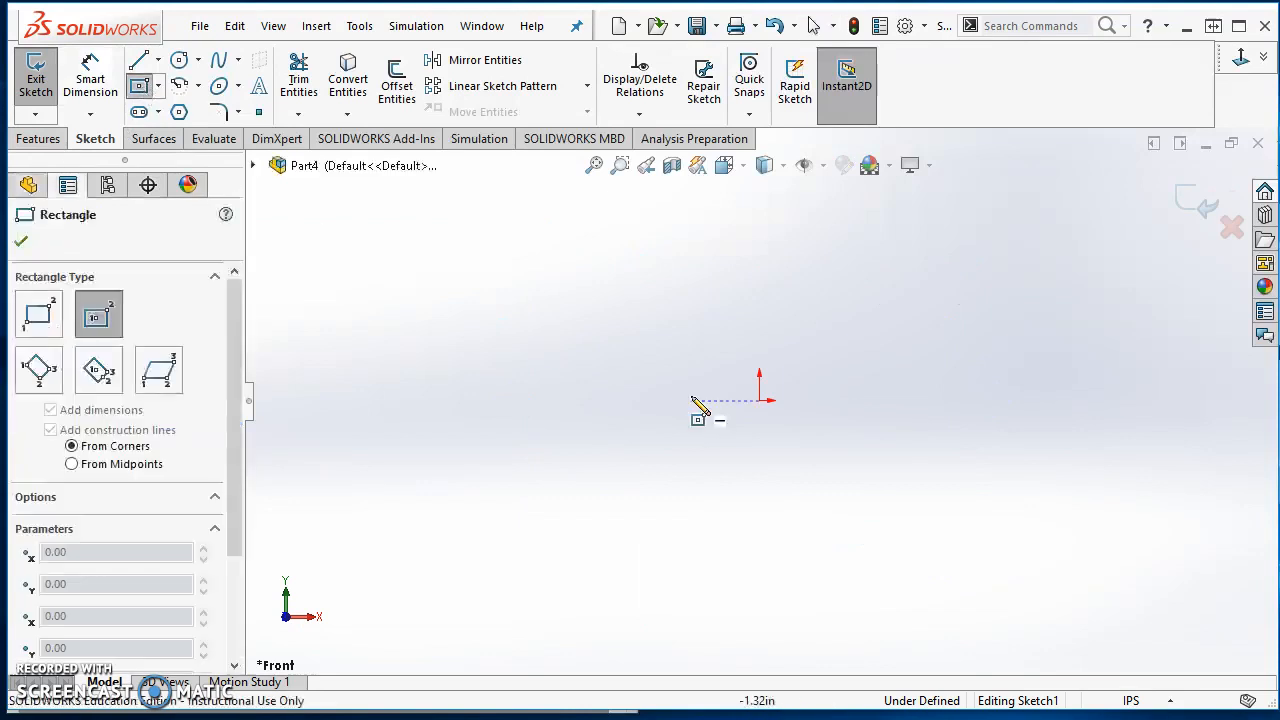
left_click(759, 399)
left_click(633, 457)
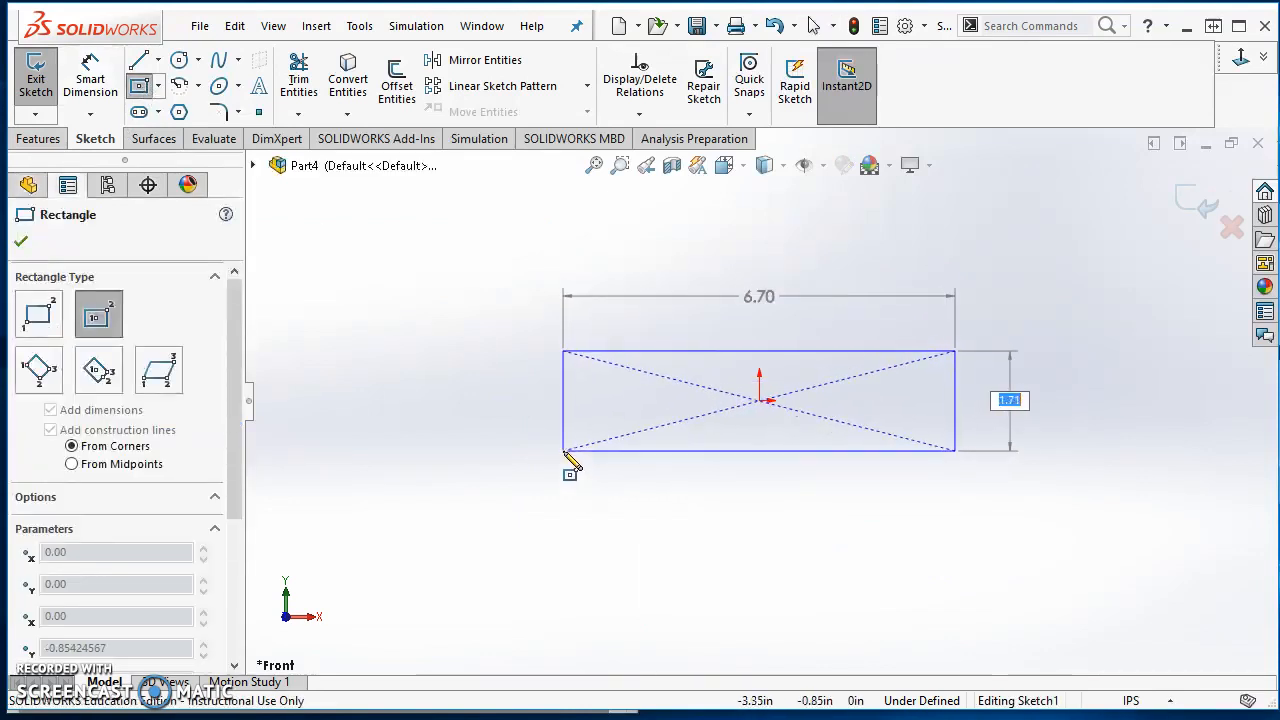
type("9.6MM")
key("Tab")
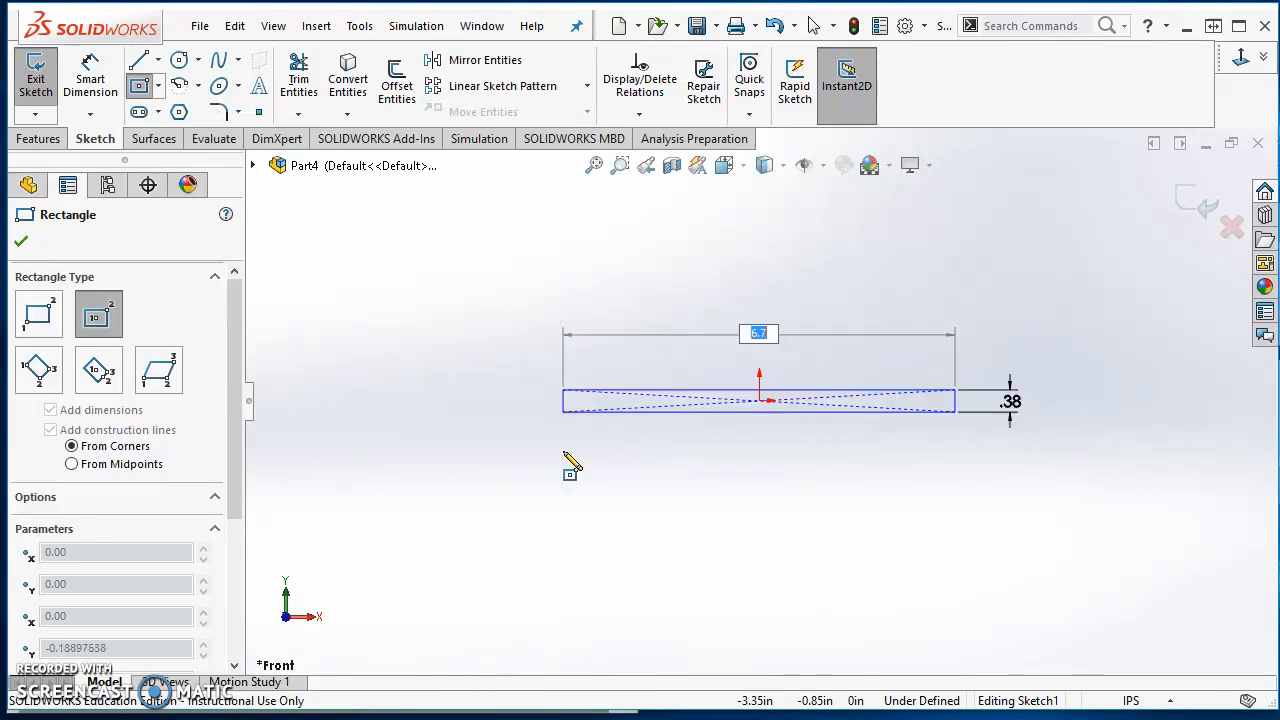
type("31.8")
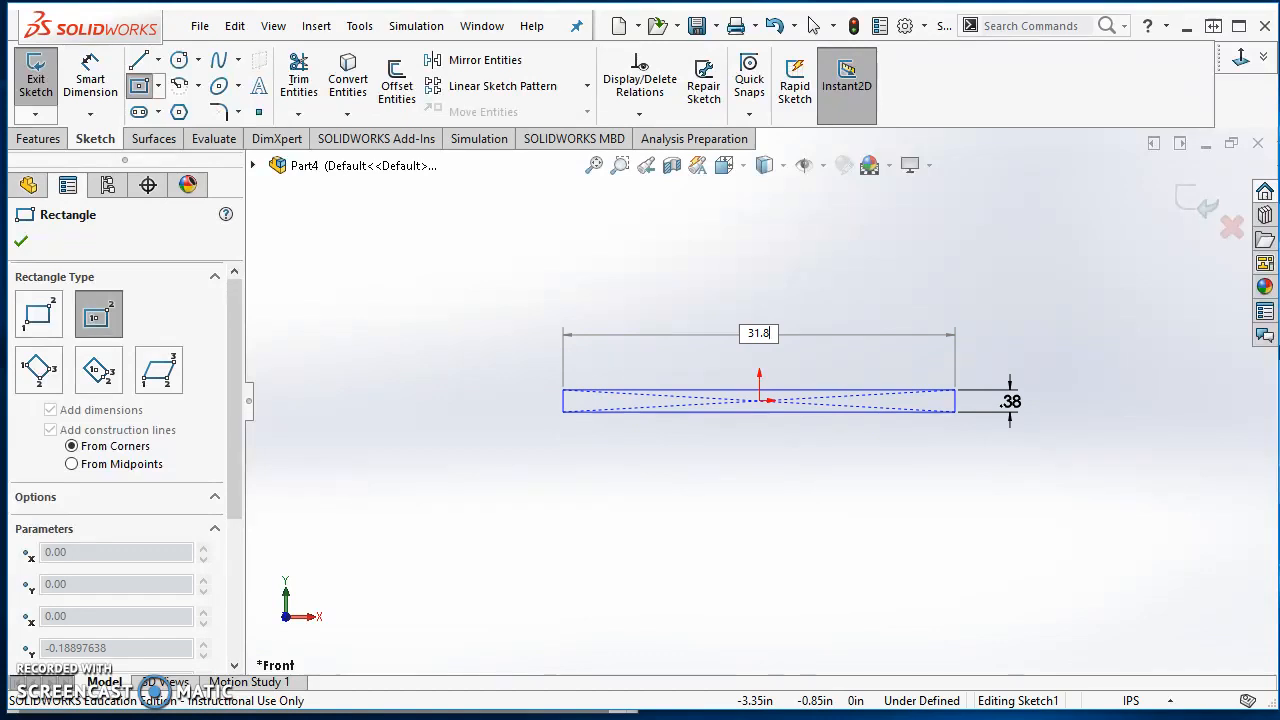
type("MM")
key("Return")
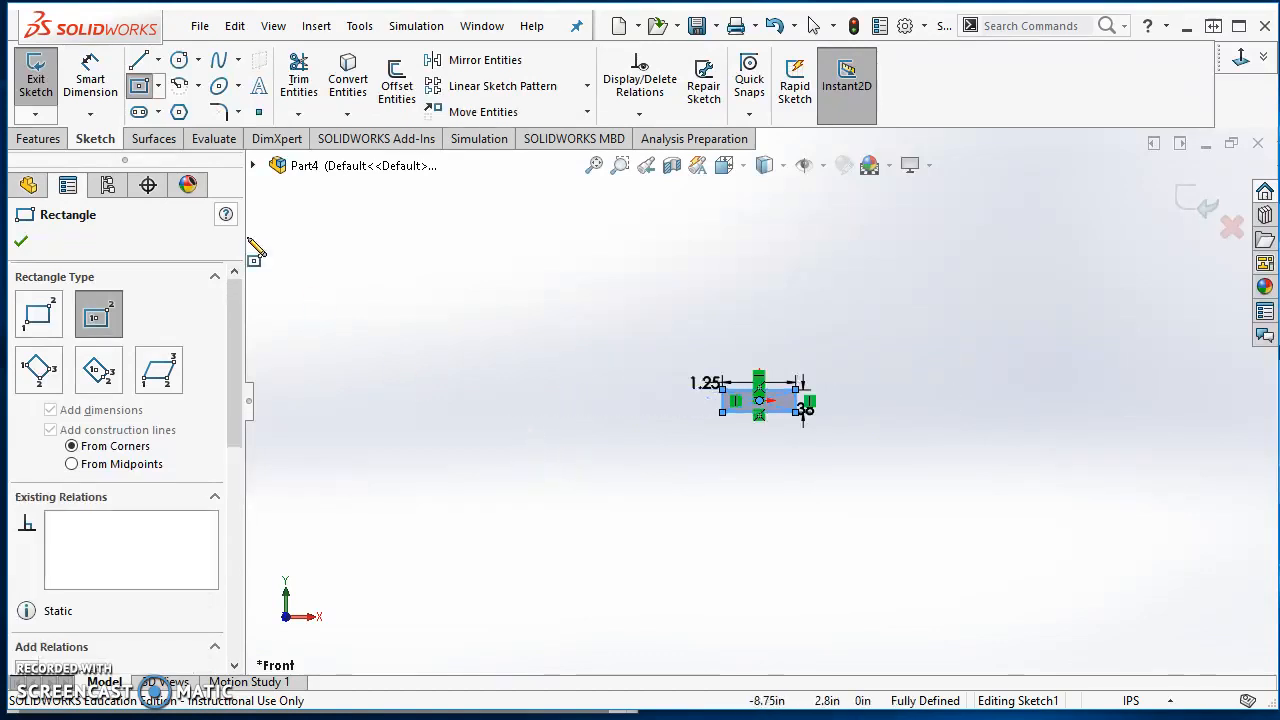
- Extrude the rectangle as a boss with a Mid Plane end condition and 7.8 mm depth
left_click(38, 138)
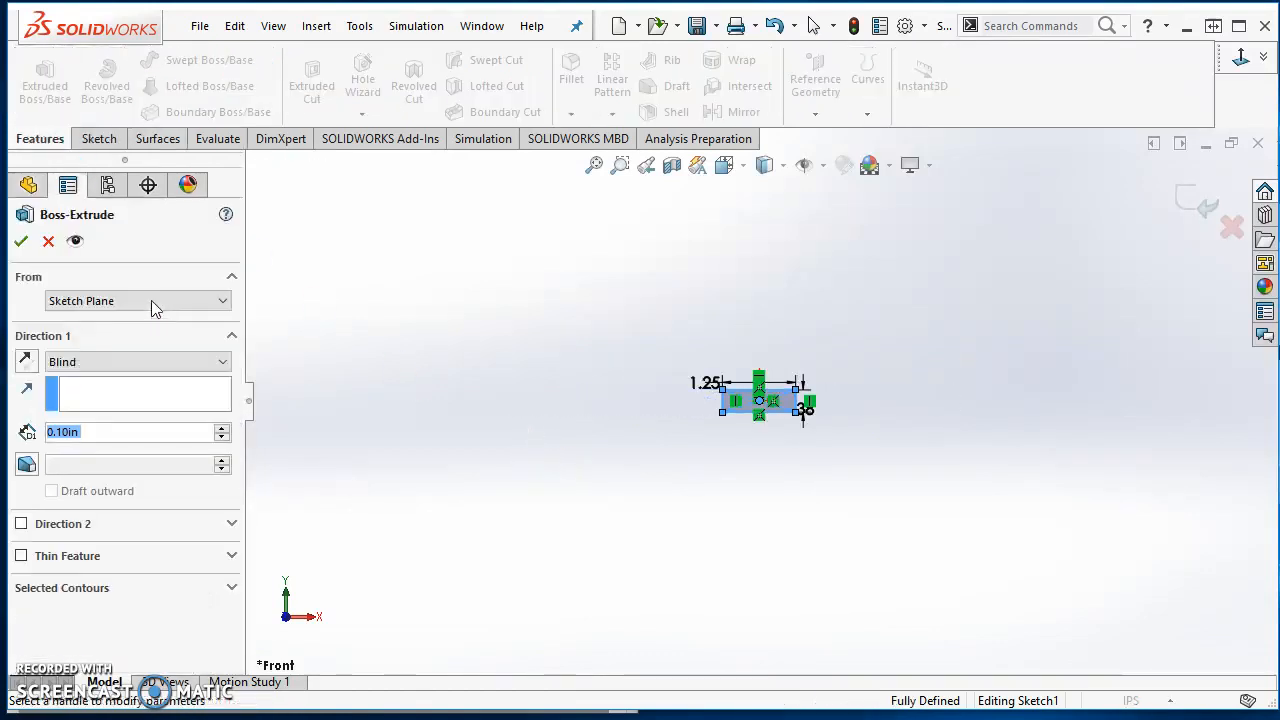
left_click(125, 366)
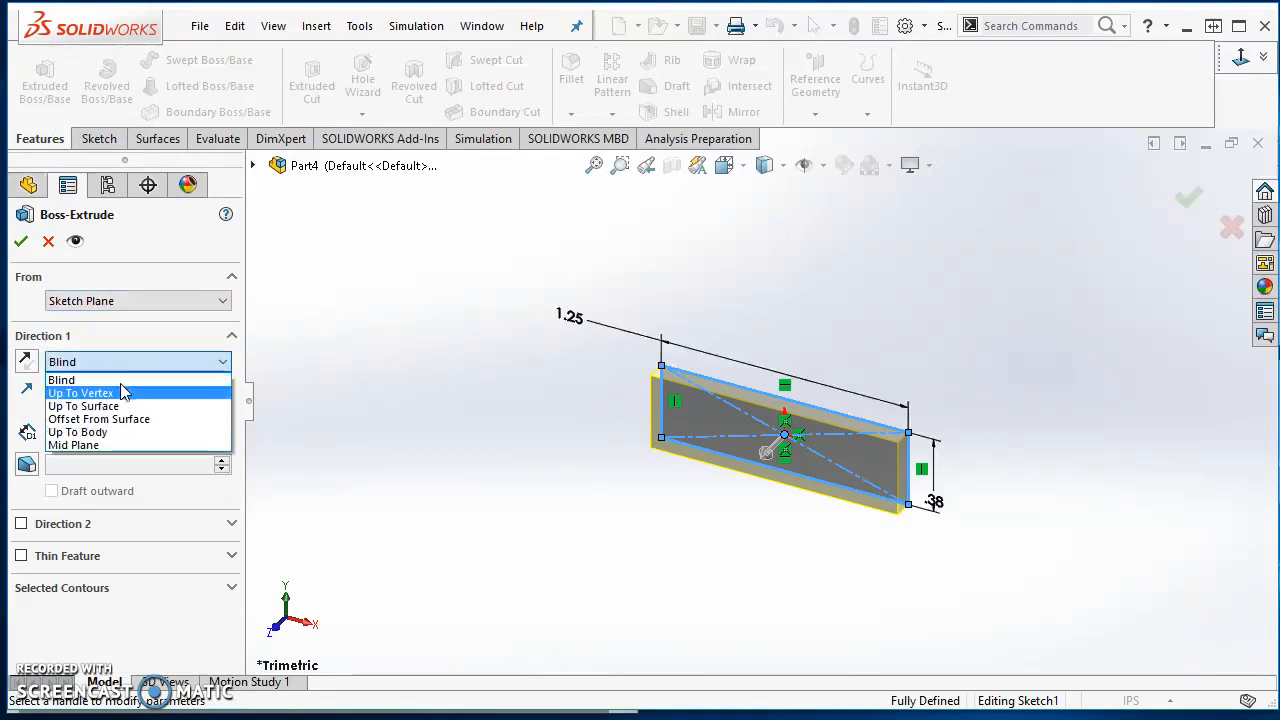
left_click(115, 443)
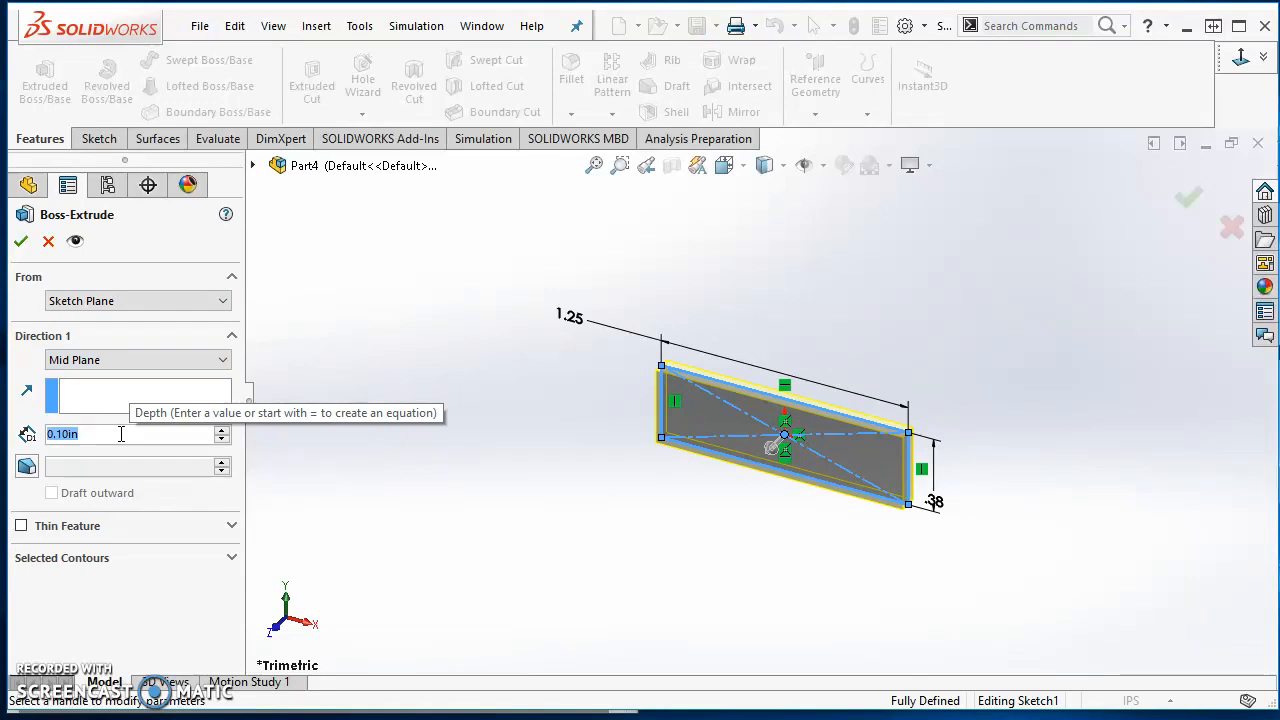
type("7.8mm")
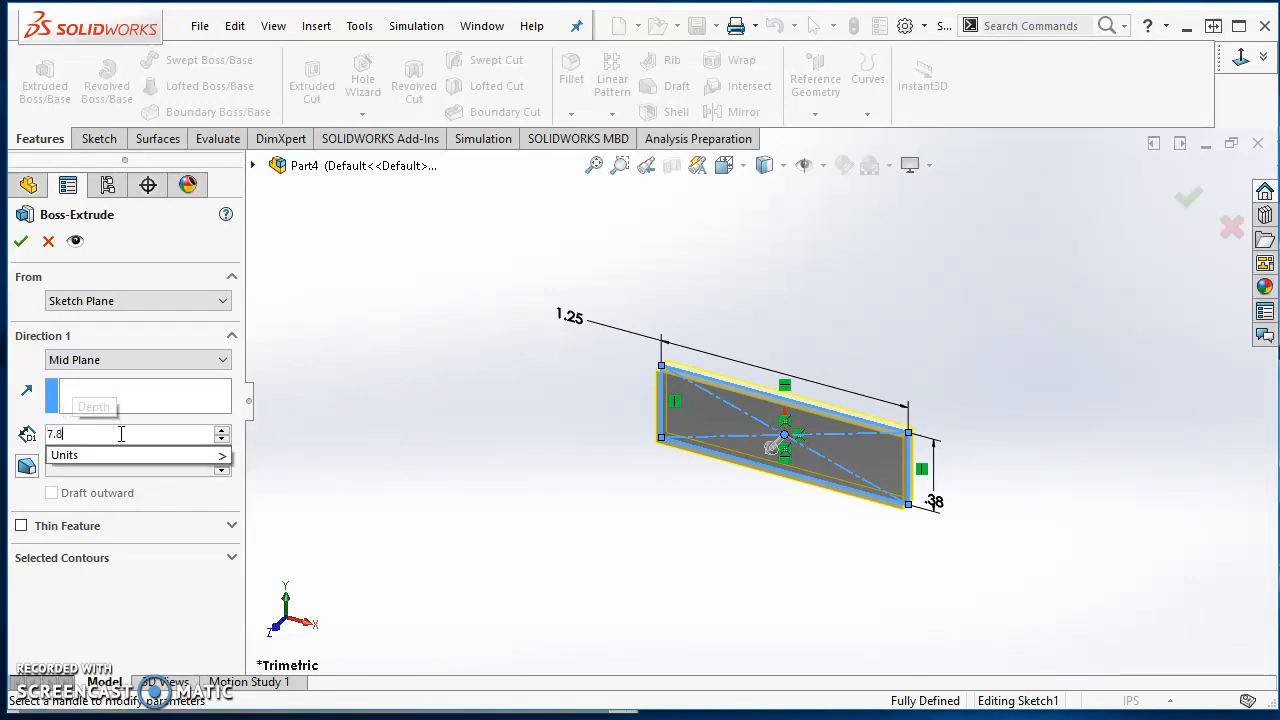
key("Return")
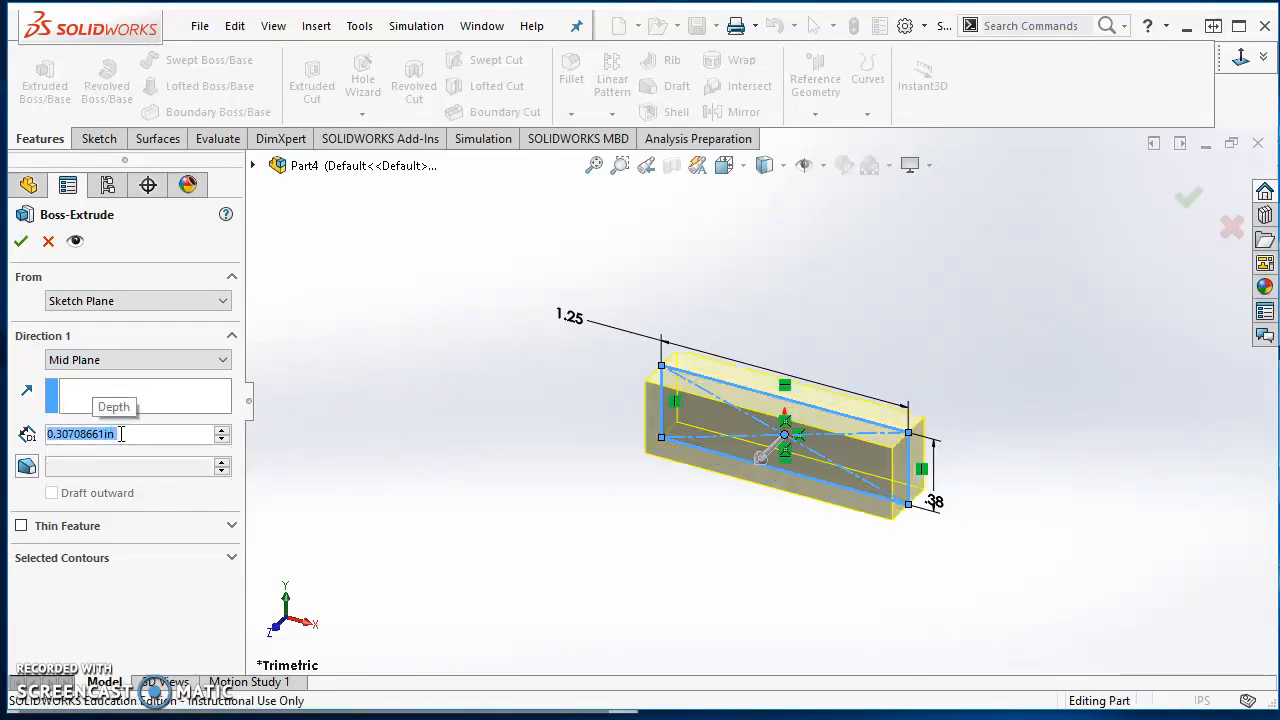
key("Return")
- Switch the document units to MMGS and shell the block with 1.6 mm walls, removing its bottom face
left_click(1131, 700)
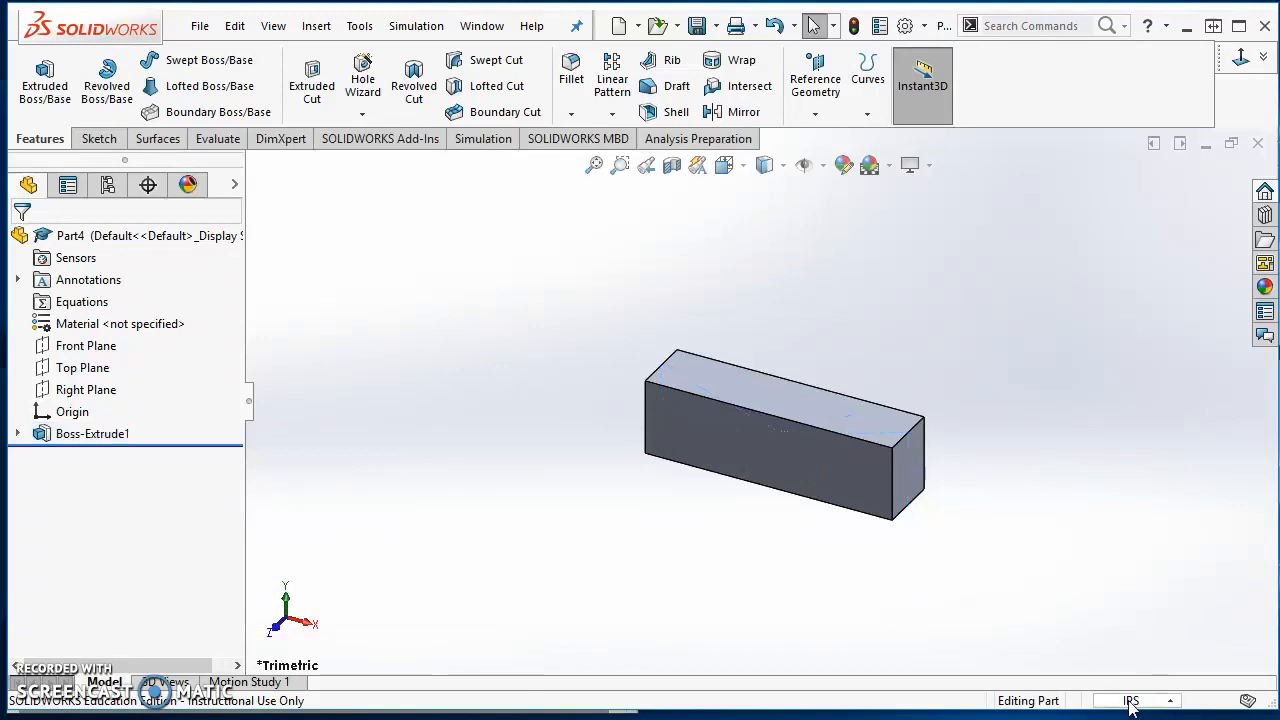
left_click(1130, 614)
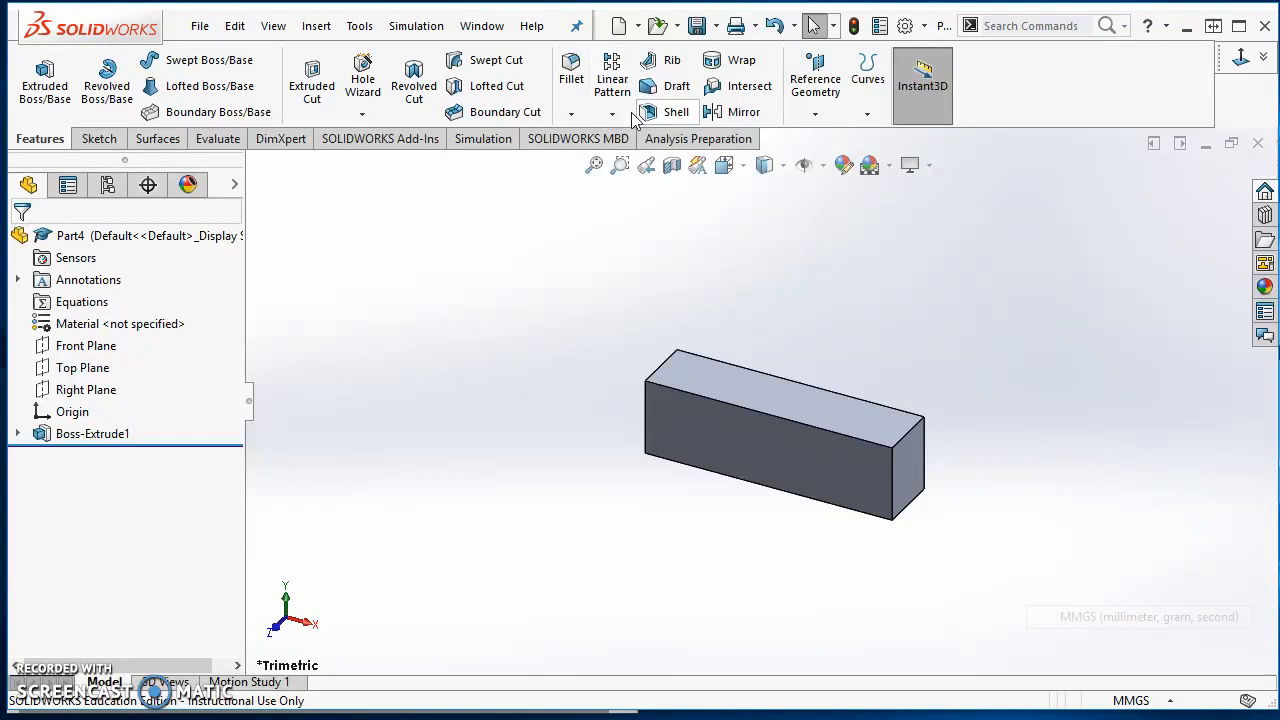
left_click(664, 112)
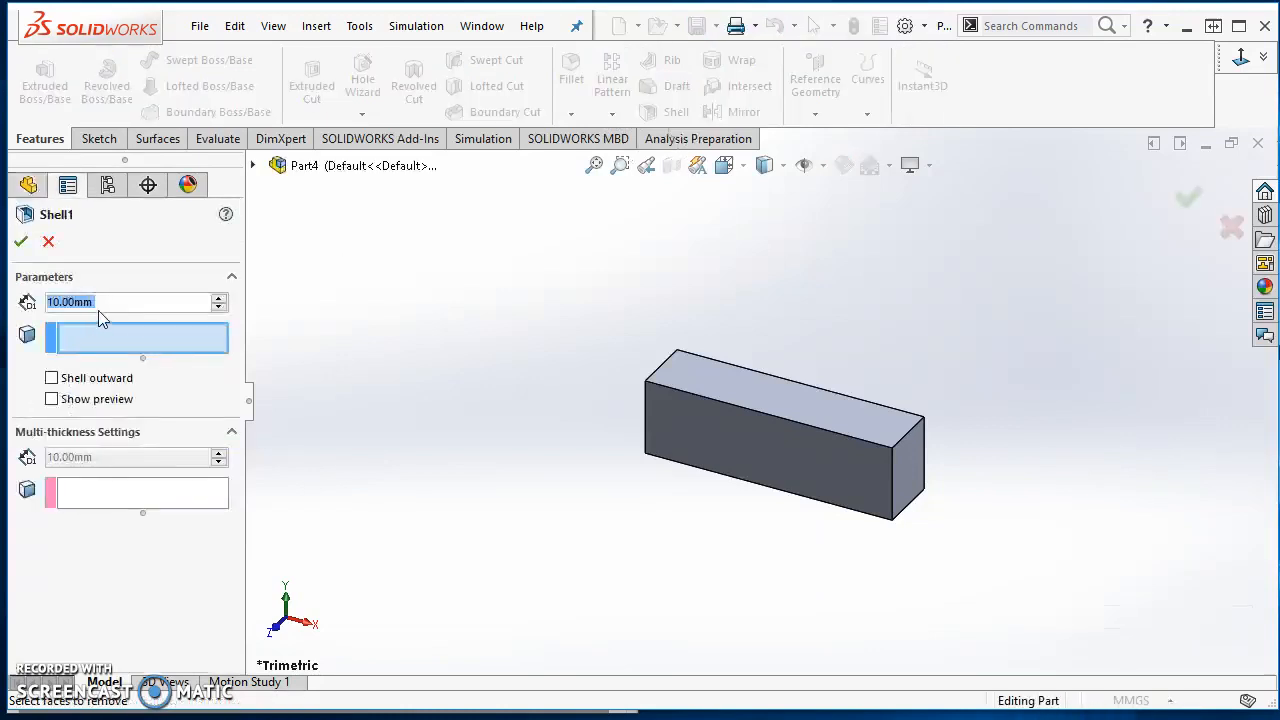
type("1.6")
key("Return")
middle_click_drag(728, 548, 837, 241)
left_click(732, 472)
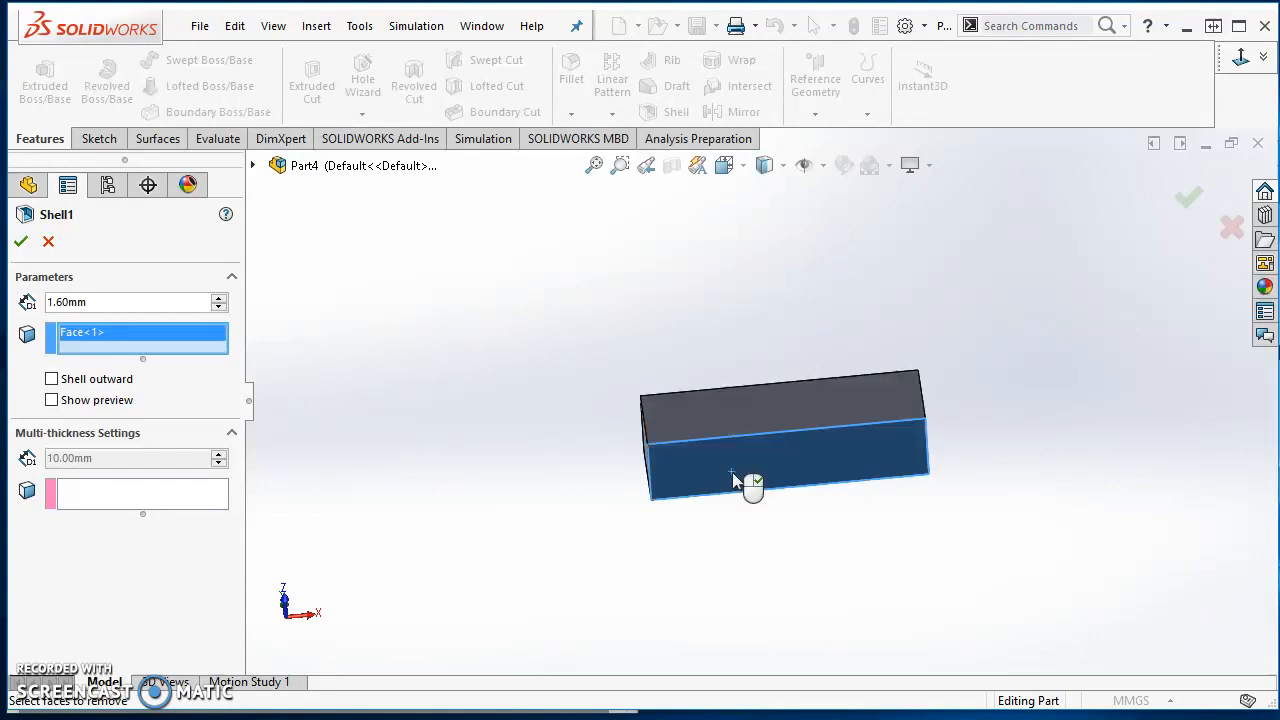
left_click(20, 241)
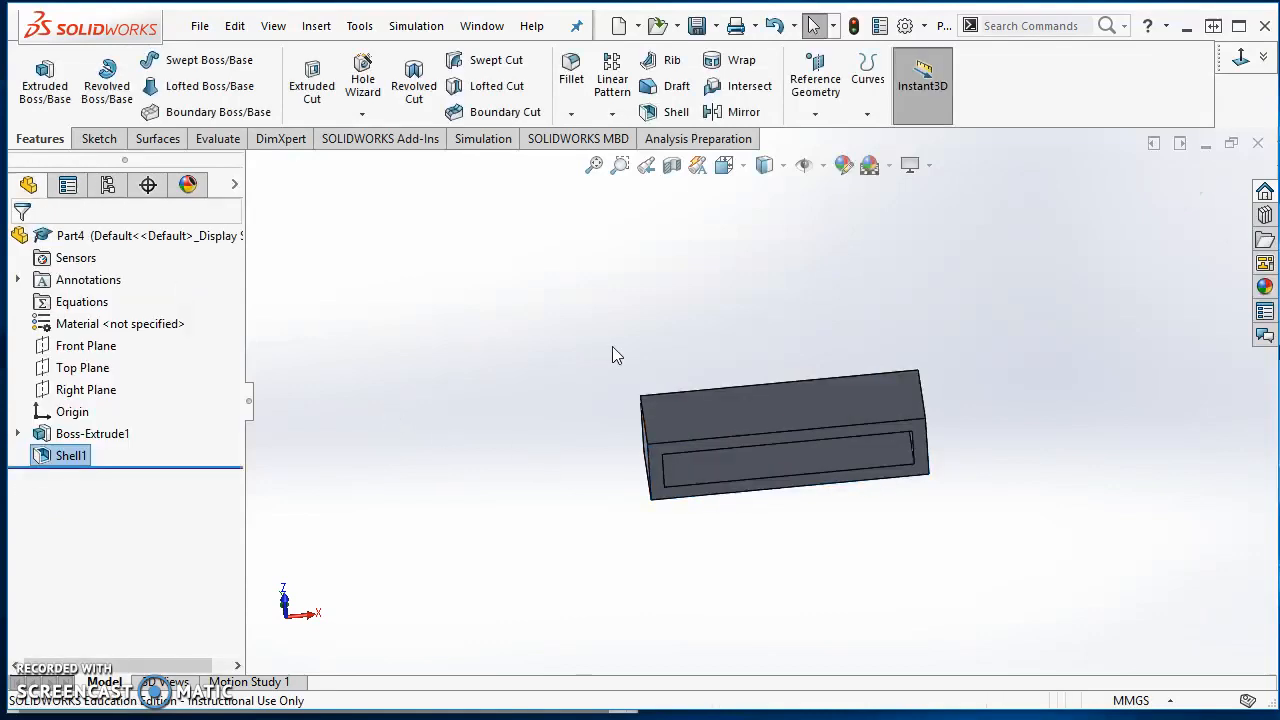
- Sketch a 4.8 mm diameter circle on the block's top face near its left end, centered horizontally in line with the origin
middle_click_drag(632, 269, 741, 536)
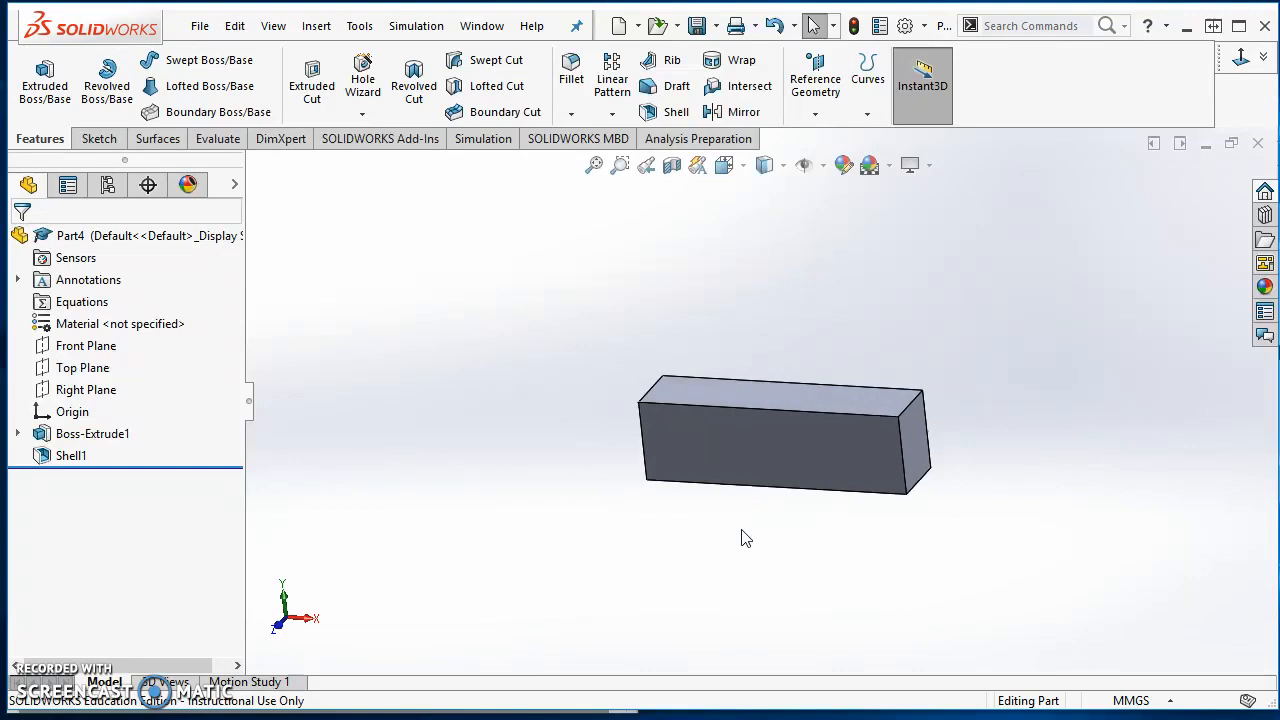
left_click(1264, 60)
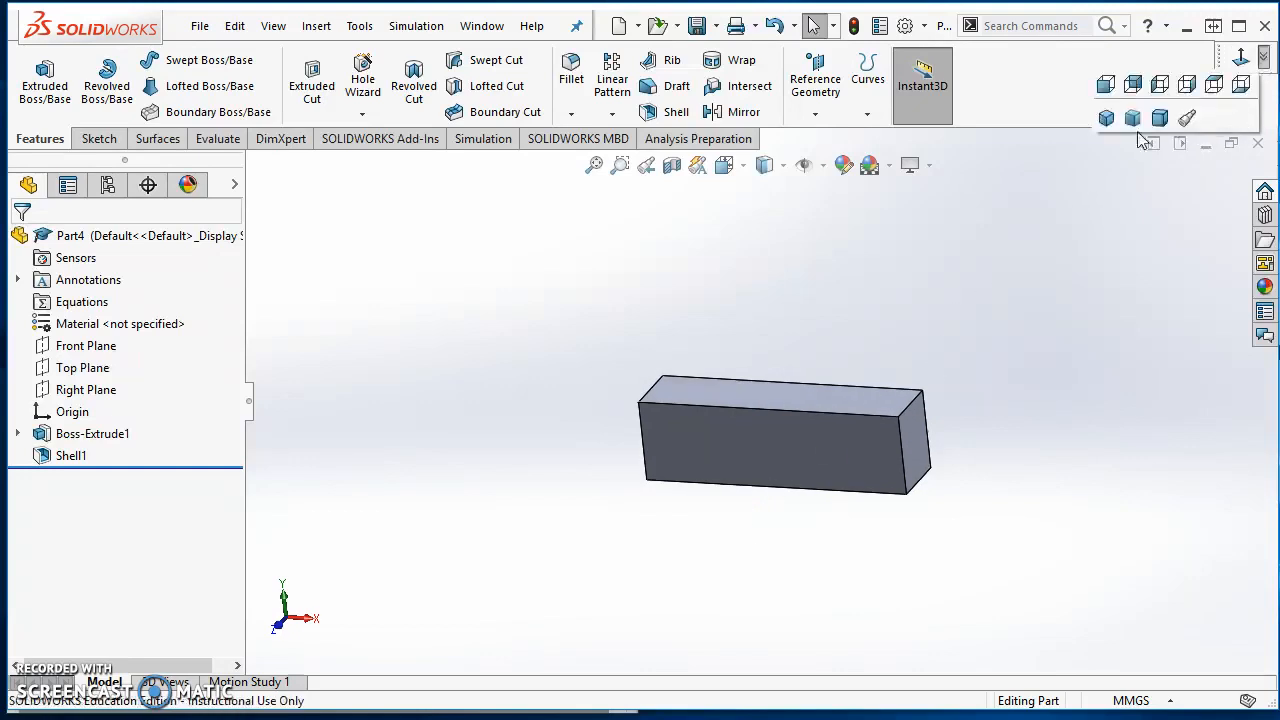
left_click(1107, 119)
scroll(589, 345, "up", 3)
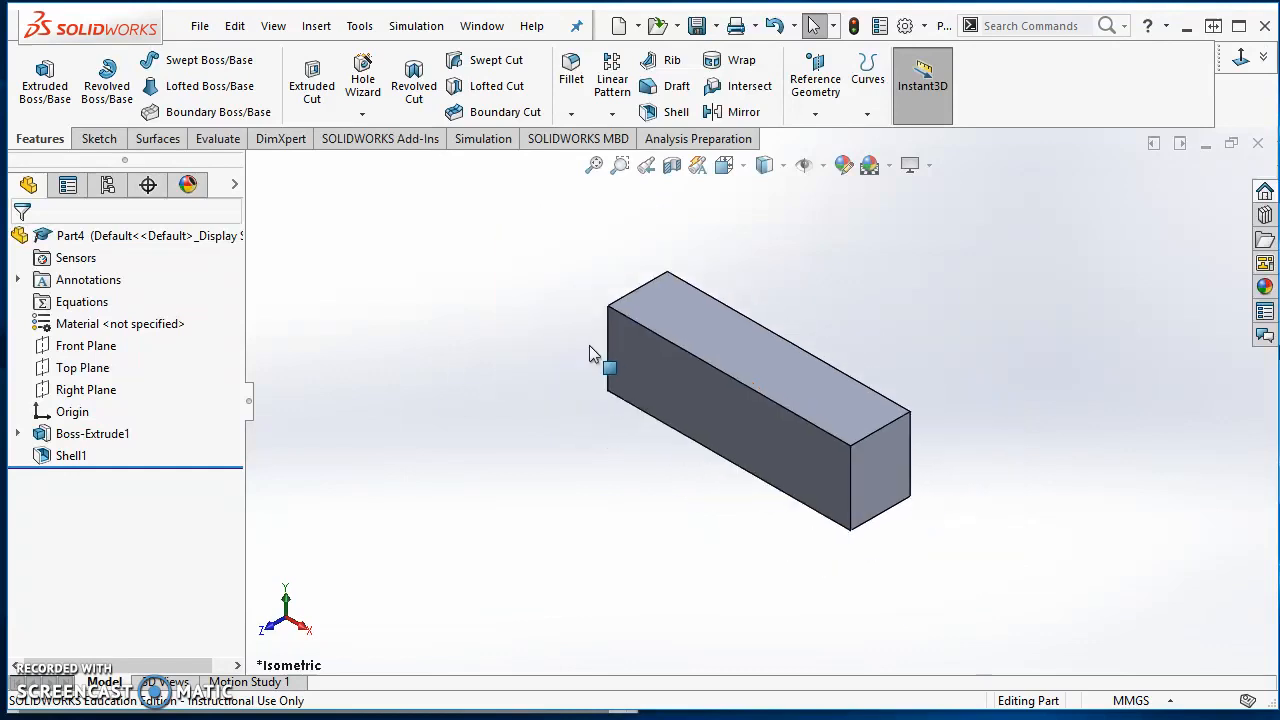
left_click(99, 138)
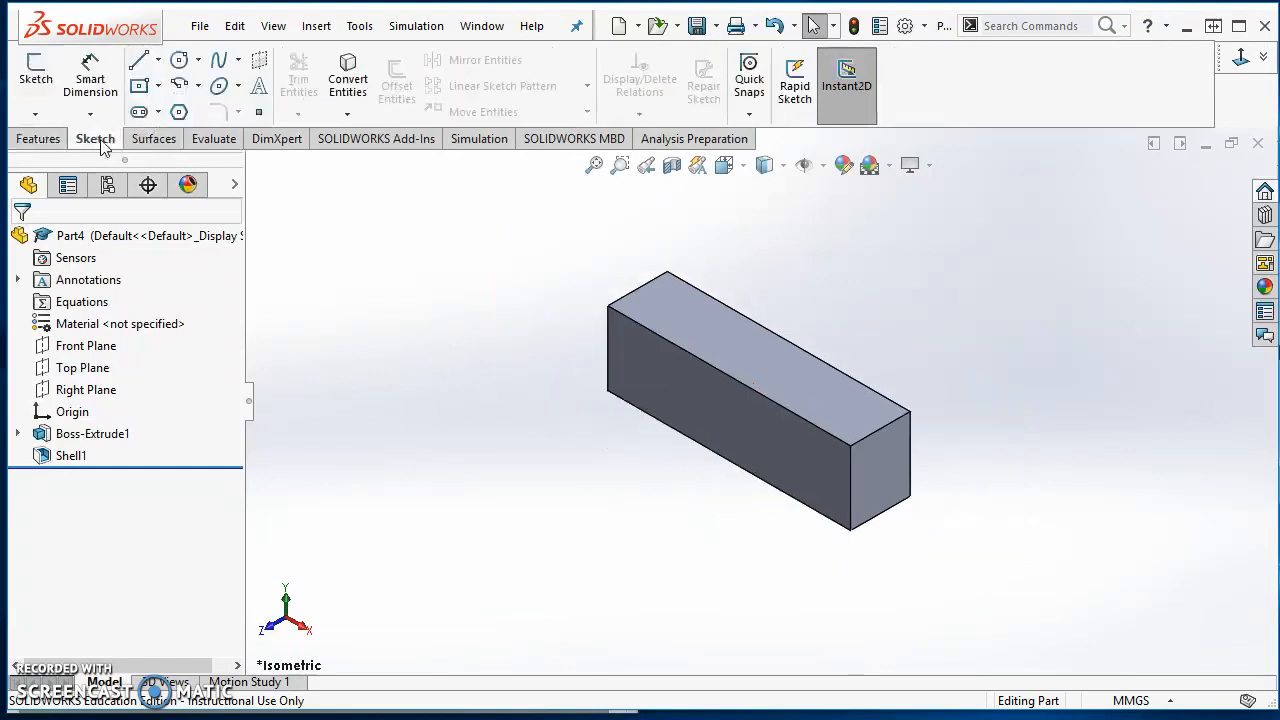
left_click(35, 75)
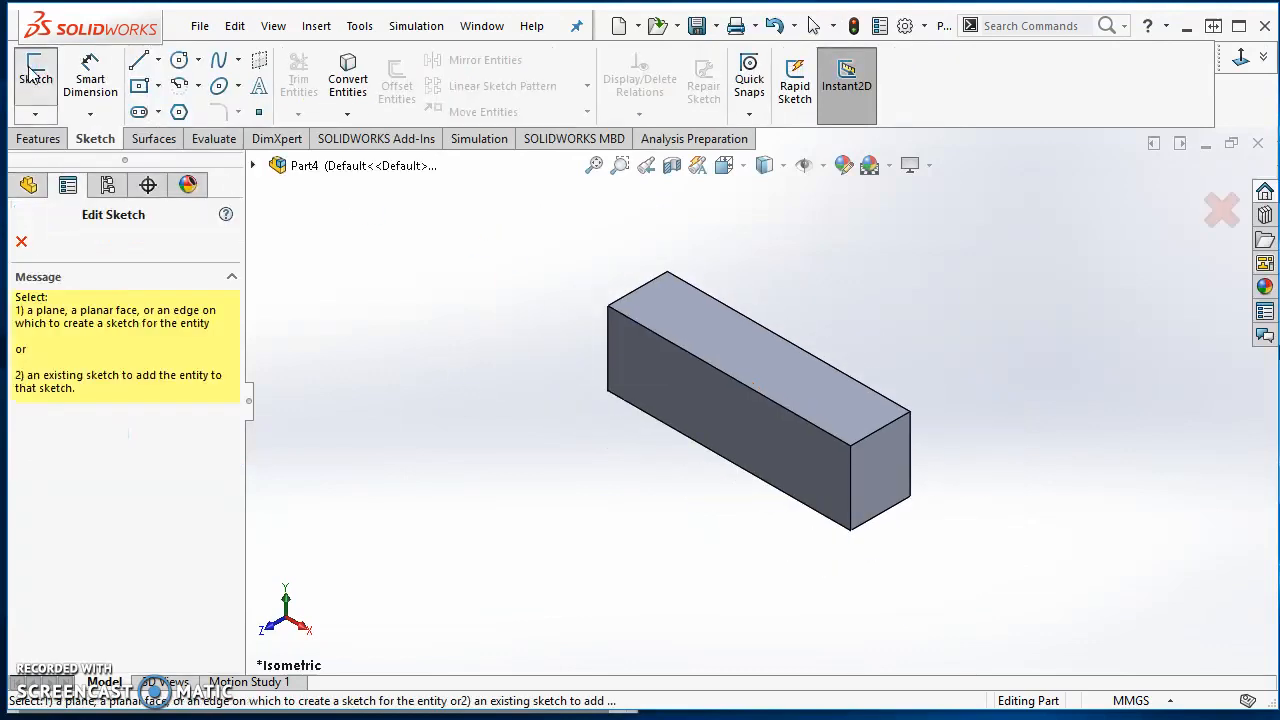
left_click(663, 308)
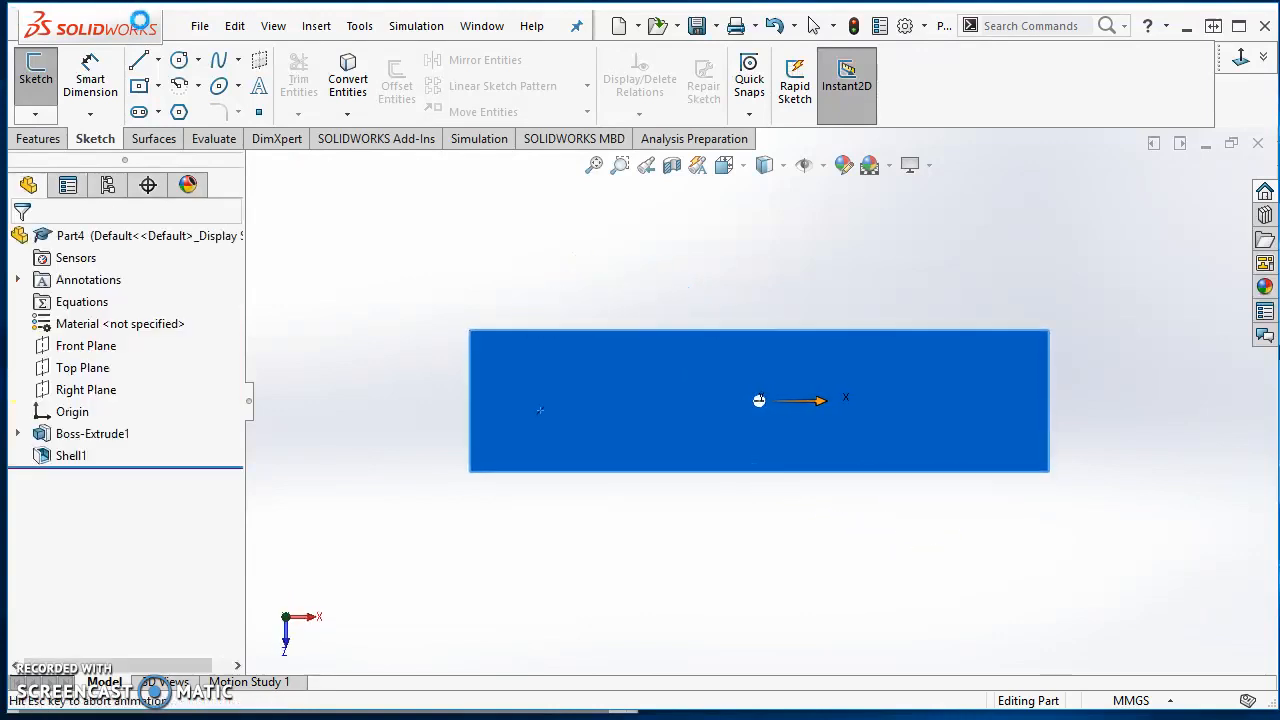
left_click(179, 60)
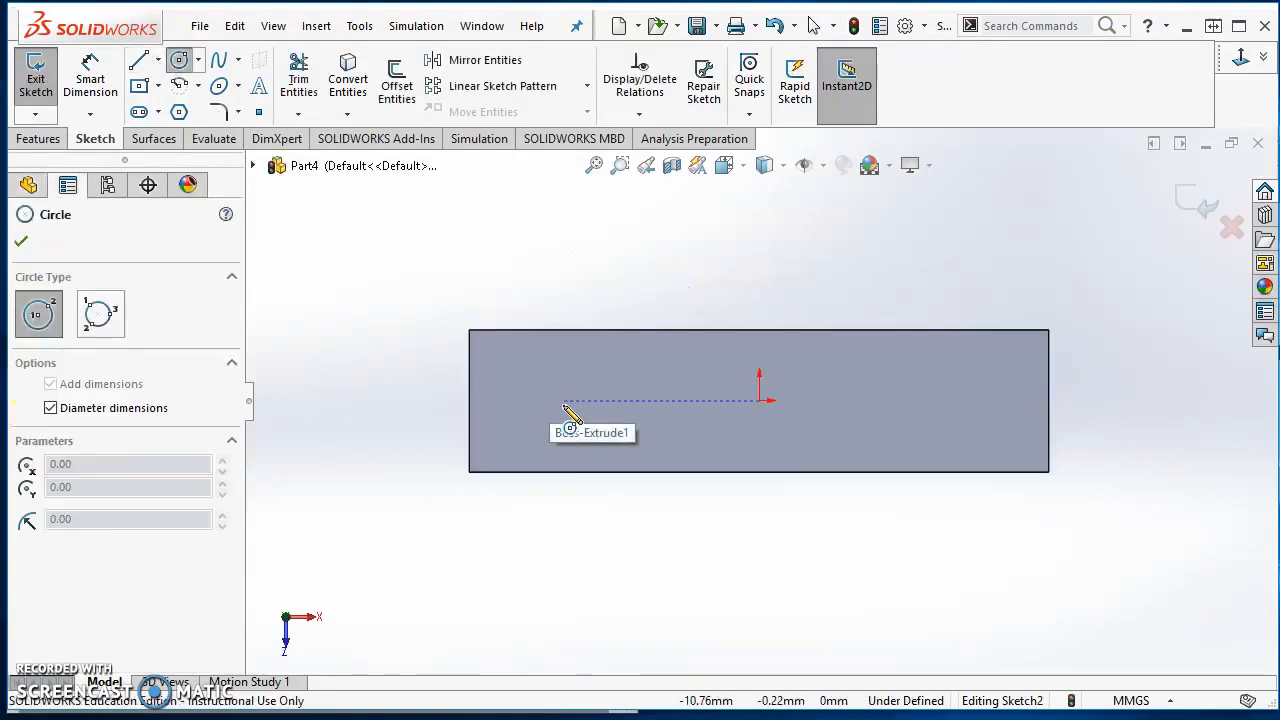
left_click(563, 400)
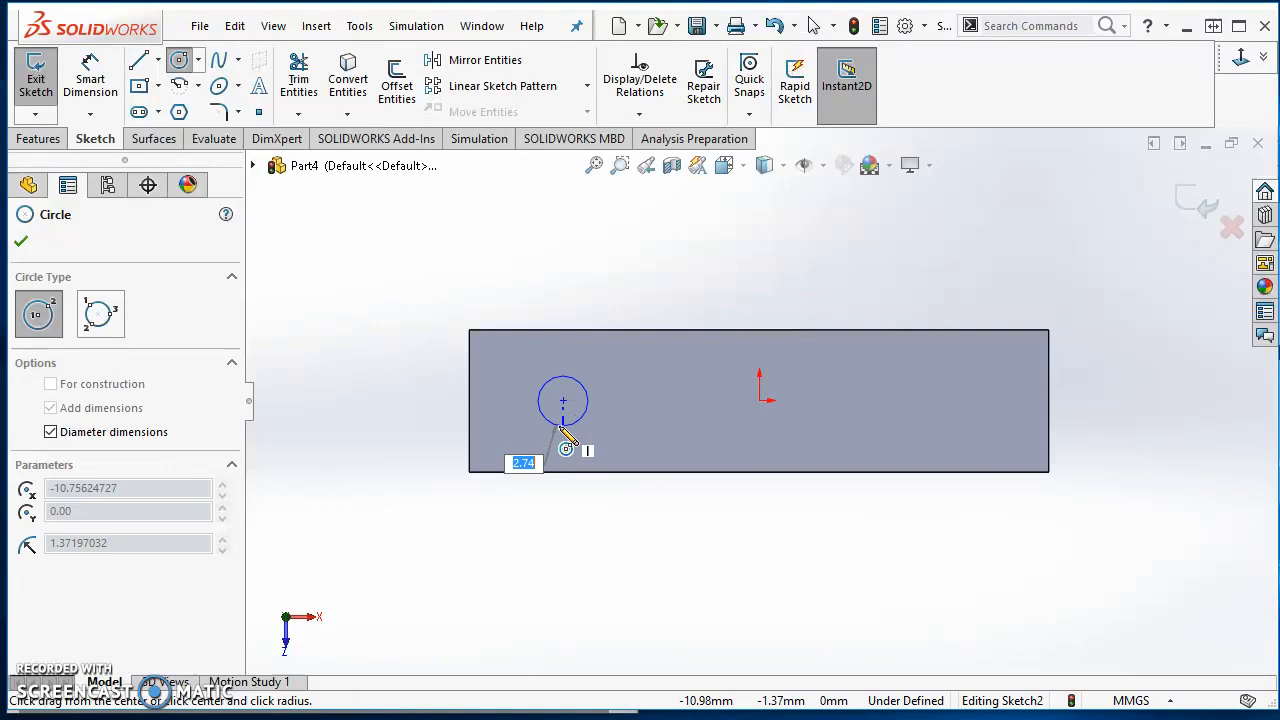
type("4.8")
key("Return")
key("Escape")
- Dimension the circle's center 3.9 mm from the left short edge of the block
right_click_drag(363, 450, 376, 370)
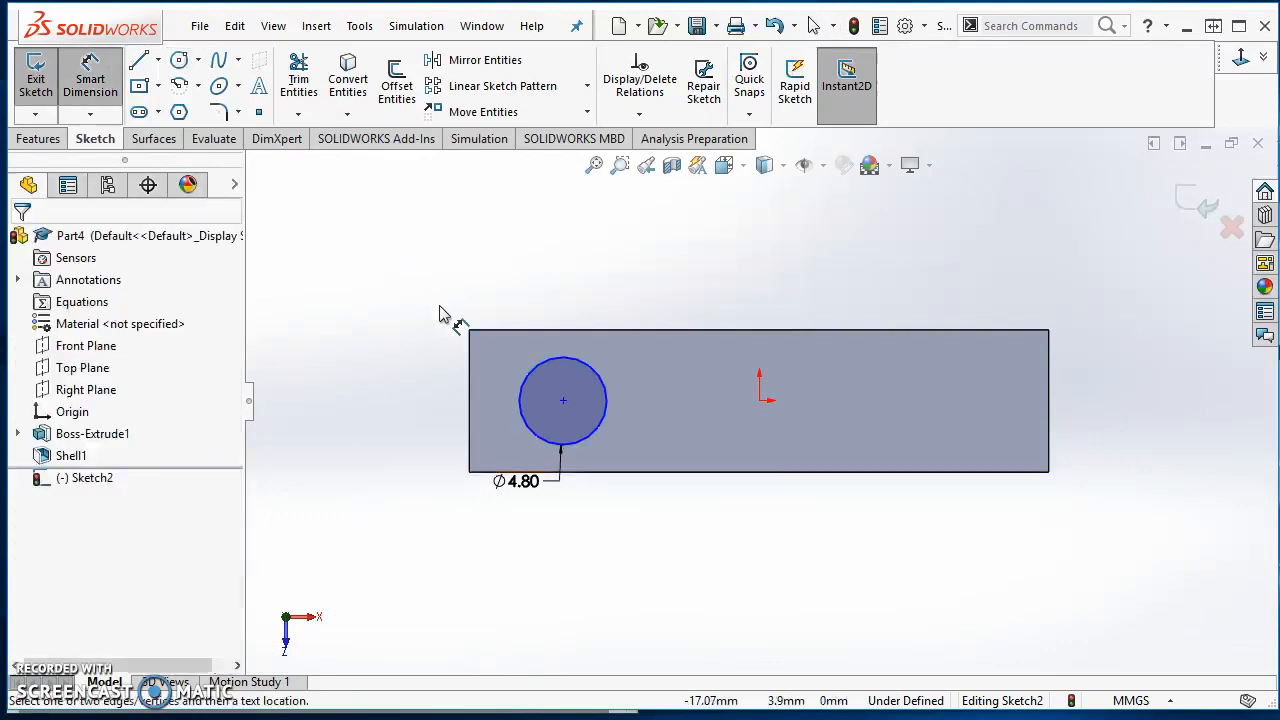
left_click(469, 388)
left_click(563, 401)
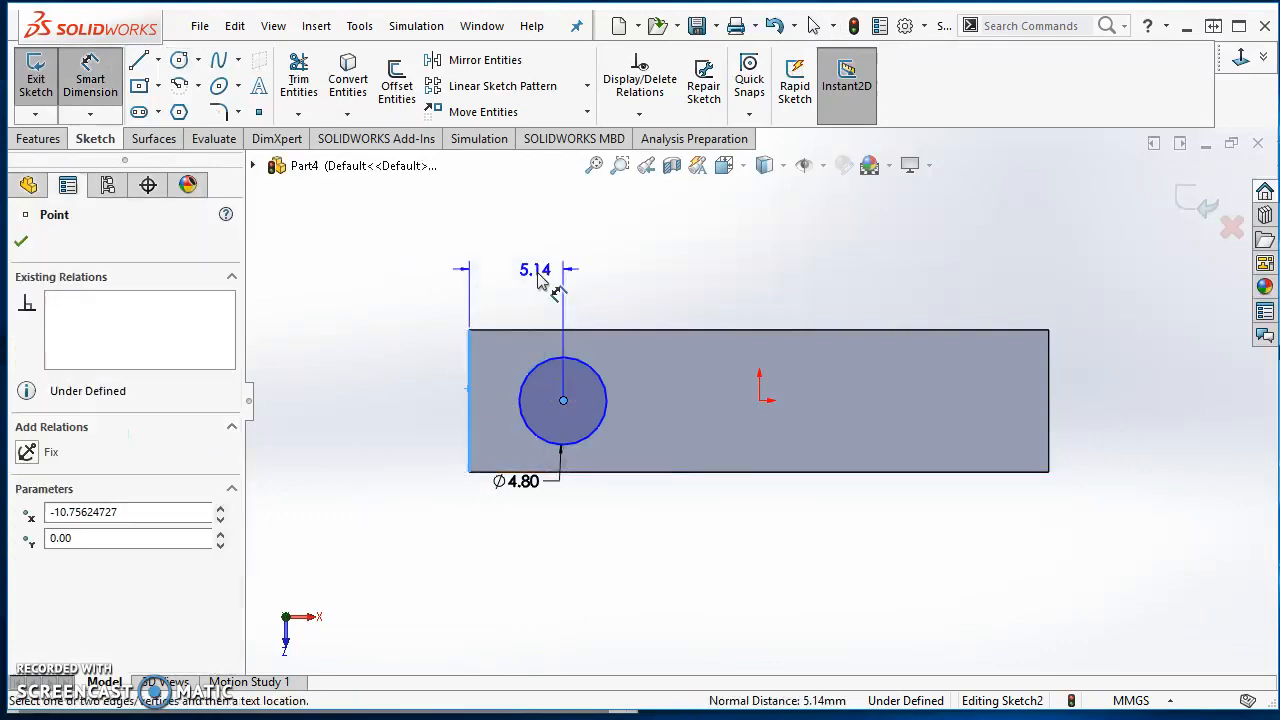
left_click(507, 256)
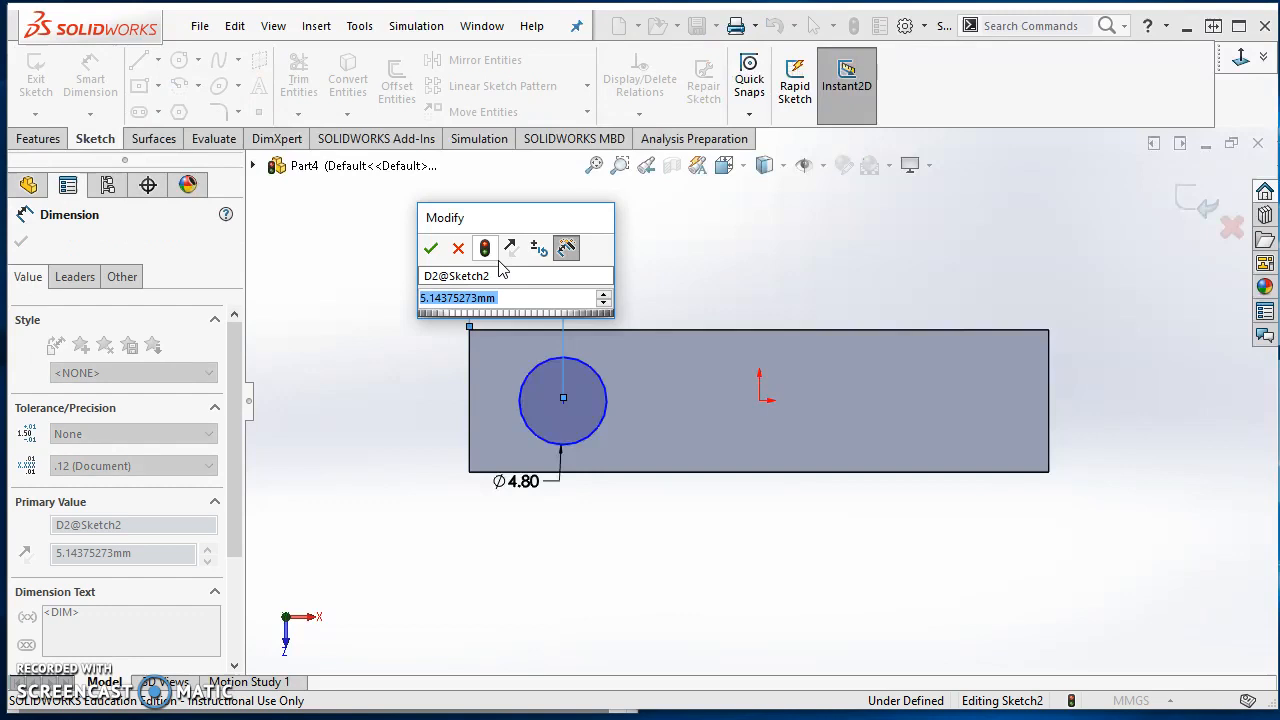
type("3.9")
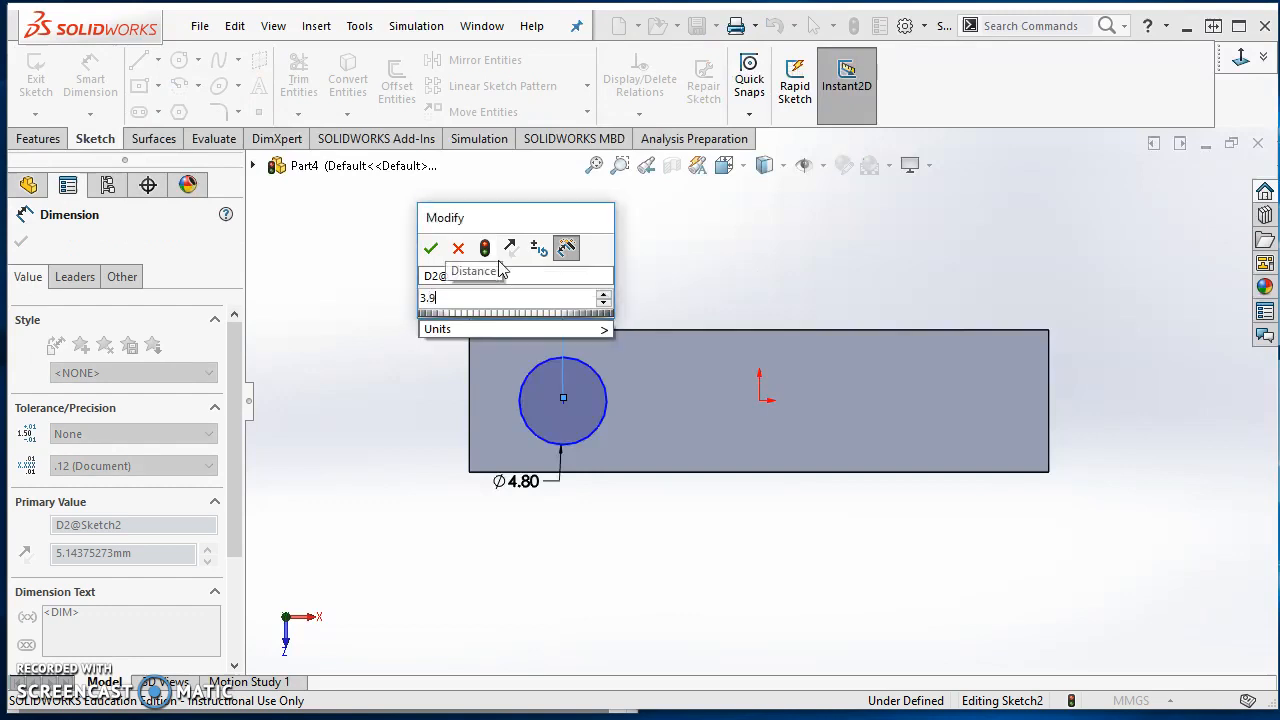
key("Return")
key("Escape")
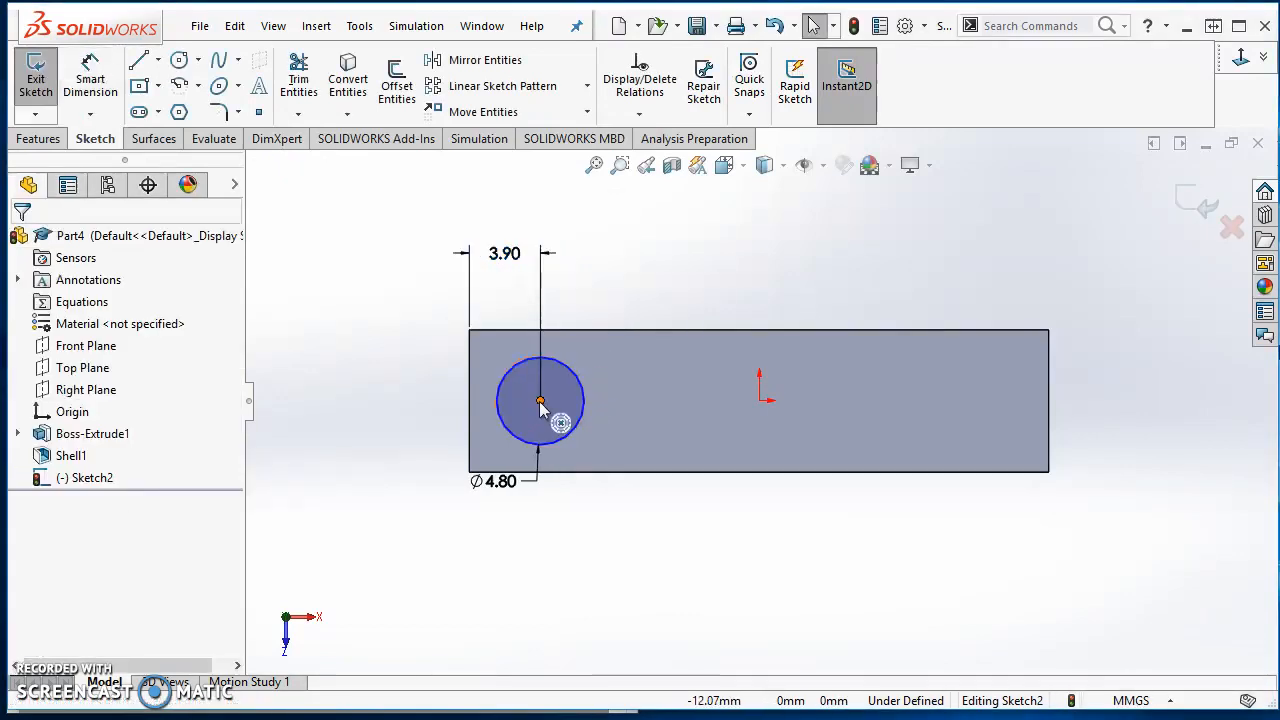
- Add a Horizontal relation between the stud circle's center and the origin
left_click(540, 400)
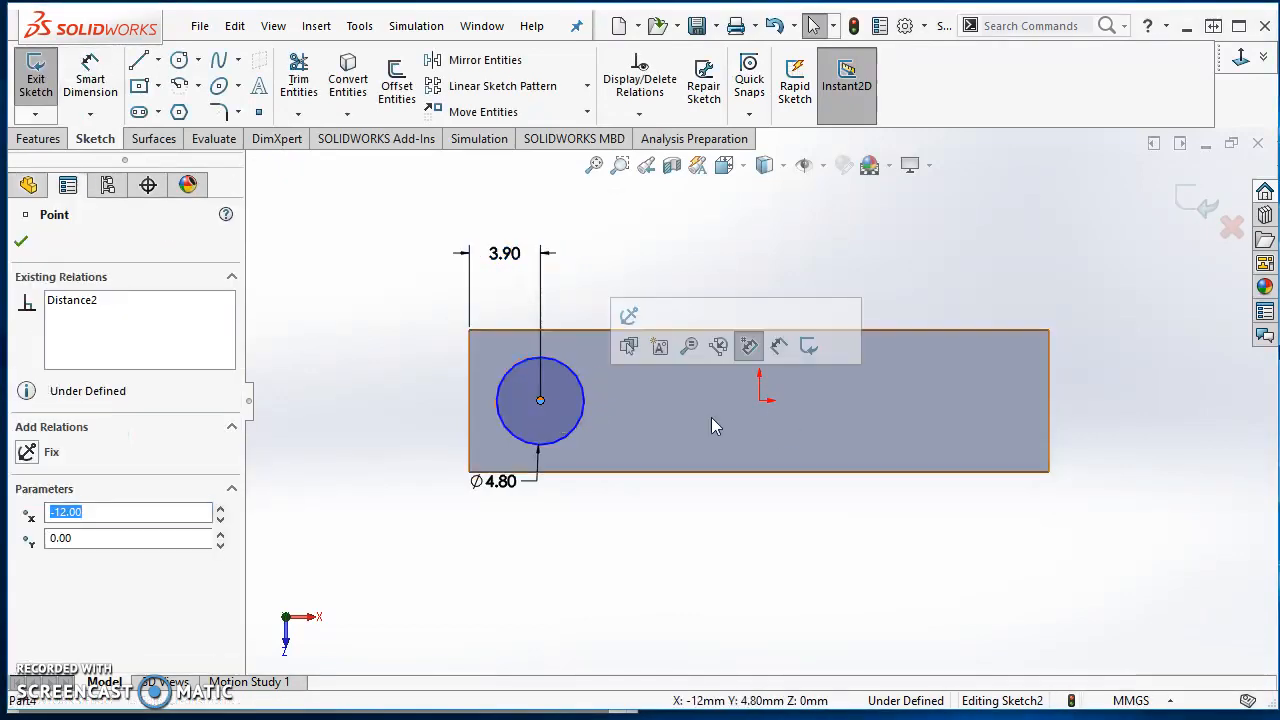
left_click(760, 401, "ctrl")
left_click(820, 316)
left_click(706, 232)
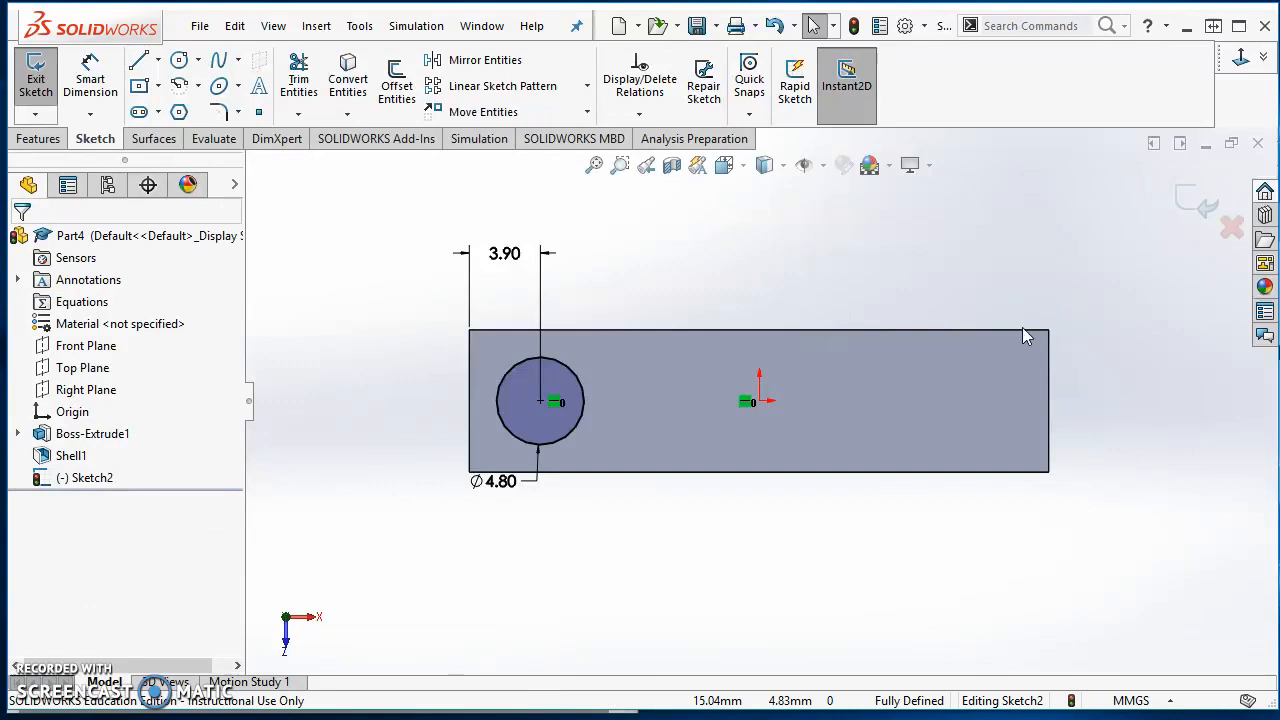
- Extrude the 4.8 mm circle as a blind boss 1.8 mm high to form the first stud
left_click(38, 138)
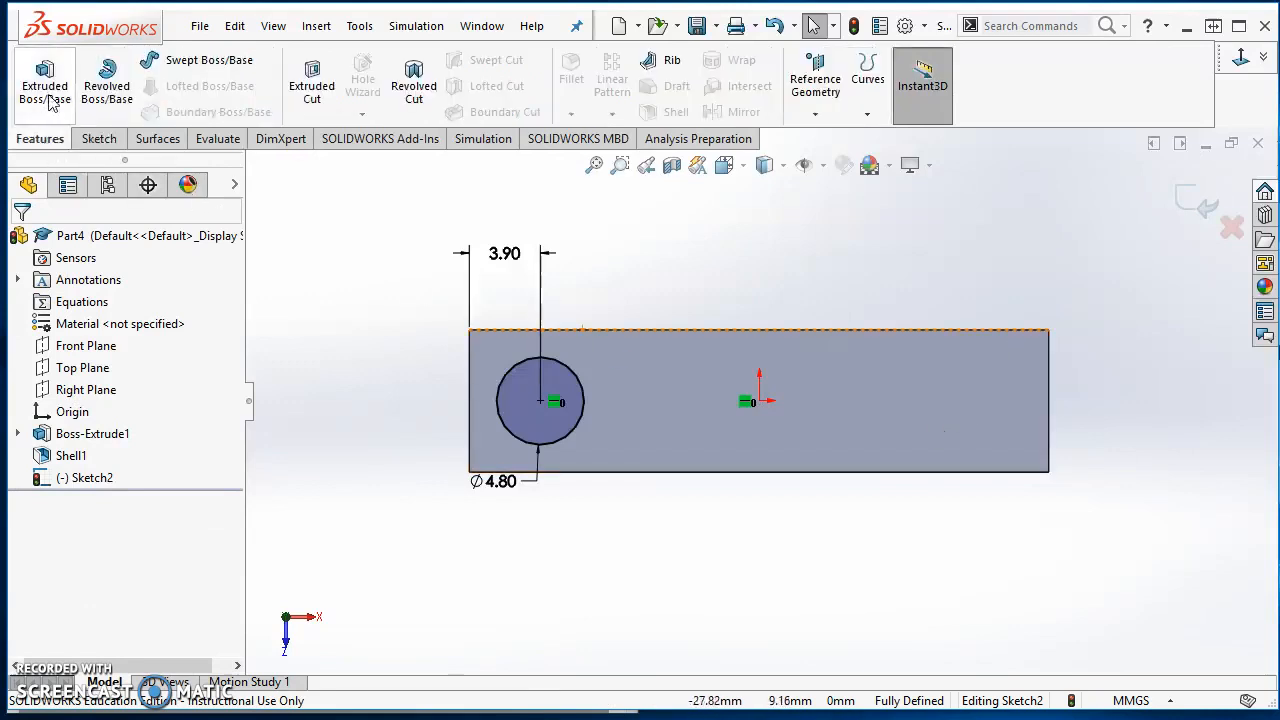
left_click(46, 90)
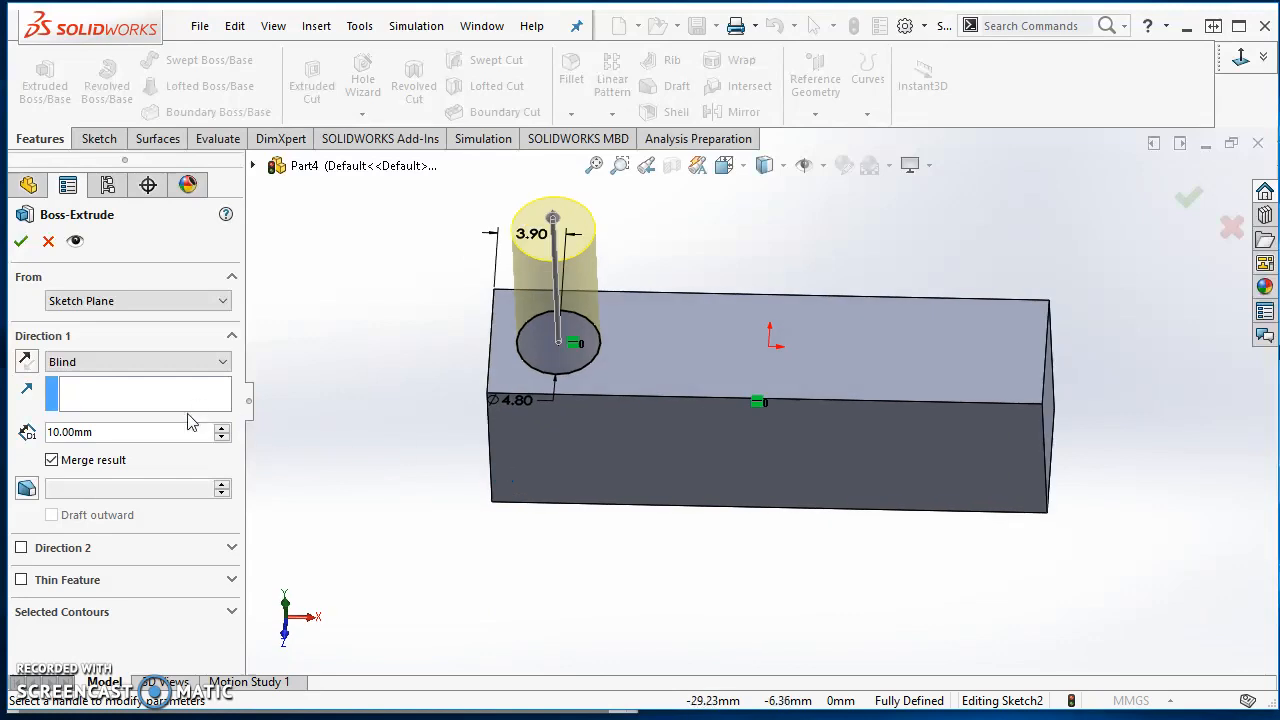
left_click_drag(157, 443, 62, 443)
type("1.8")
key("Return")
key("Return")
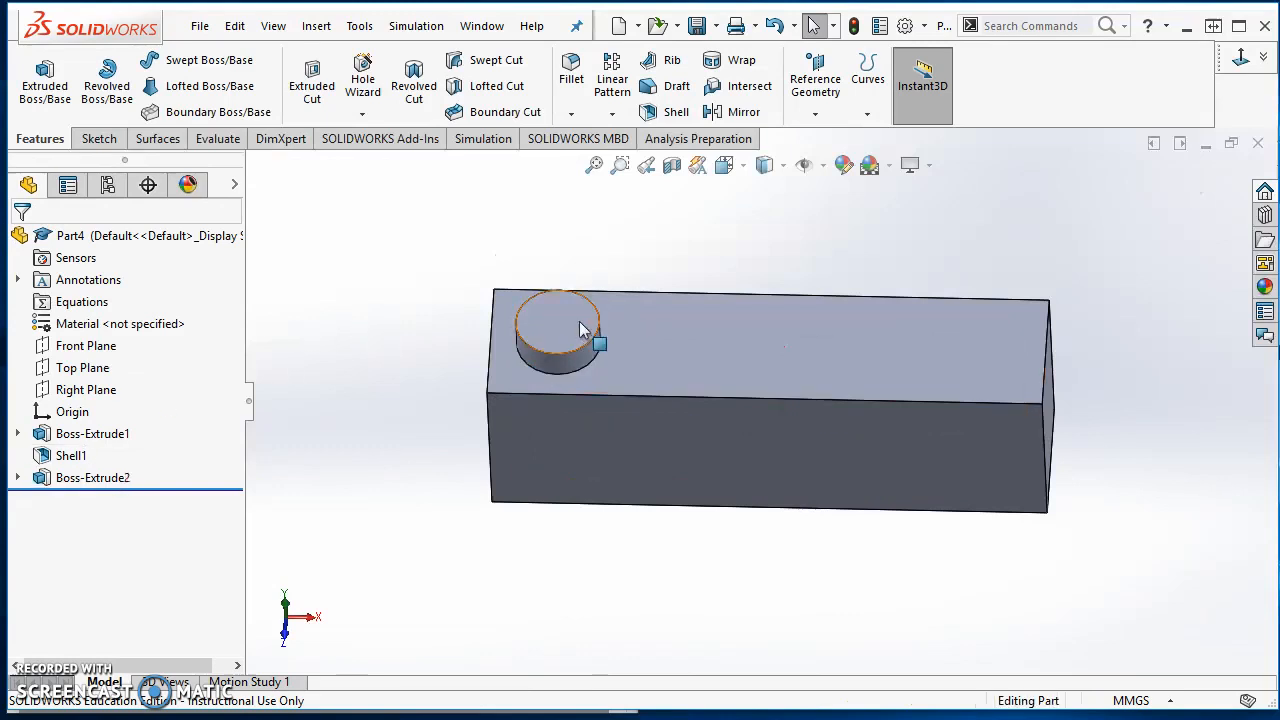
- Linear-pattern the stud along the block's long top edge with 8 mm spacing and 4 instances
left_click(612, 82)
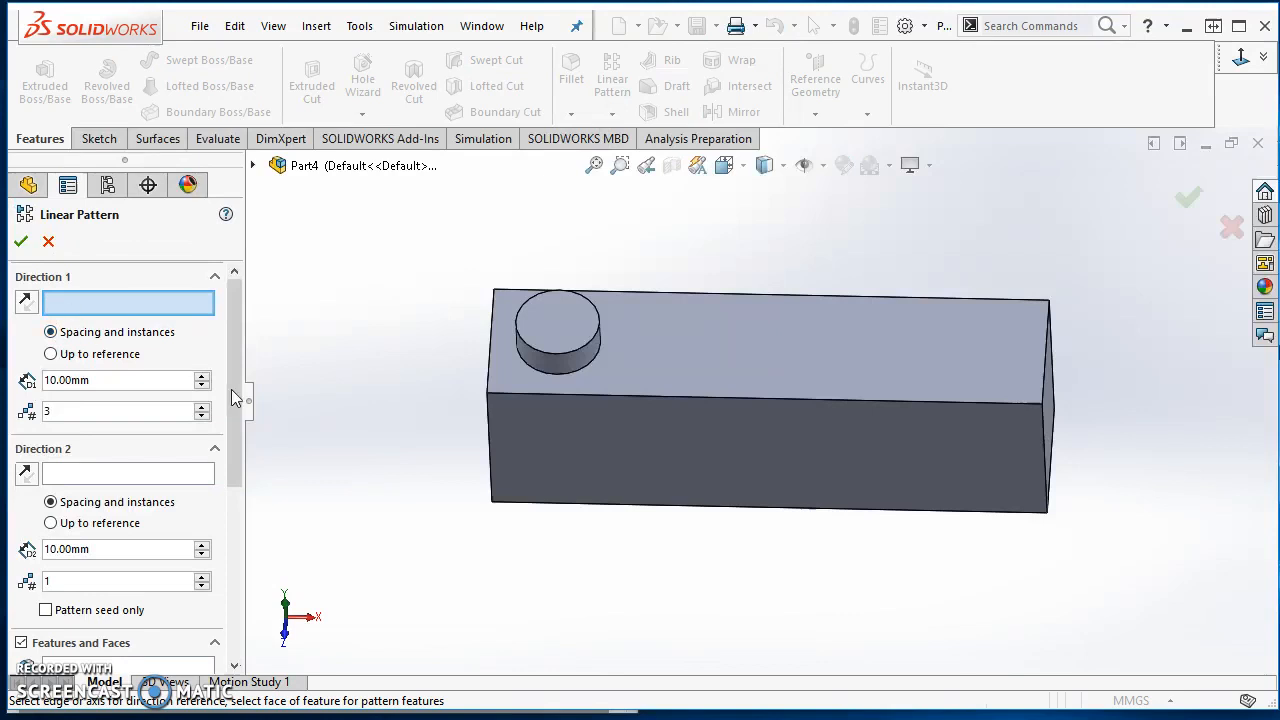
left_click(580, 400)
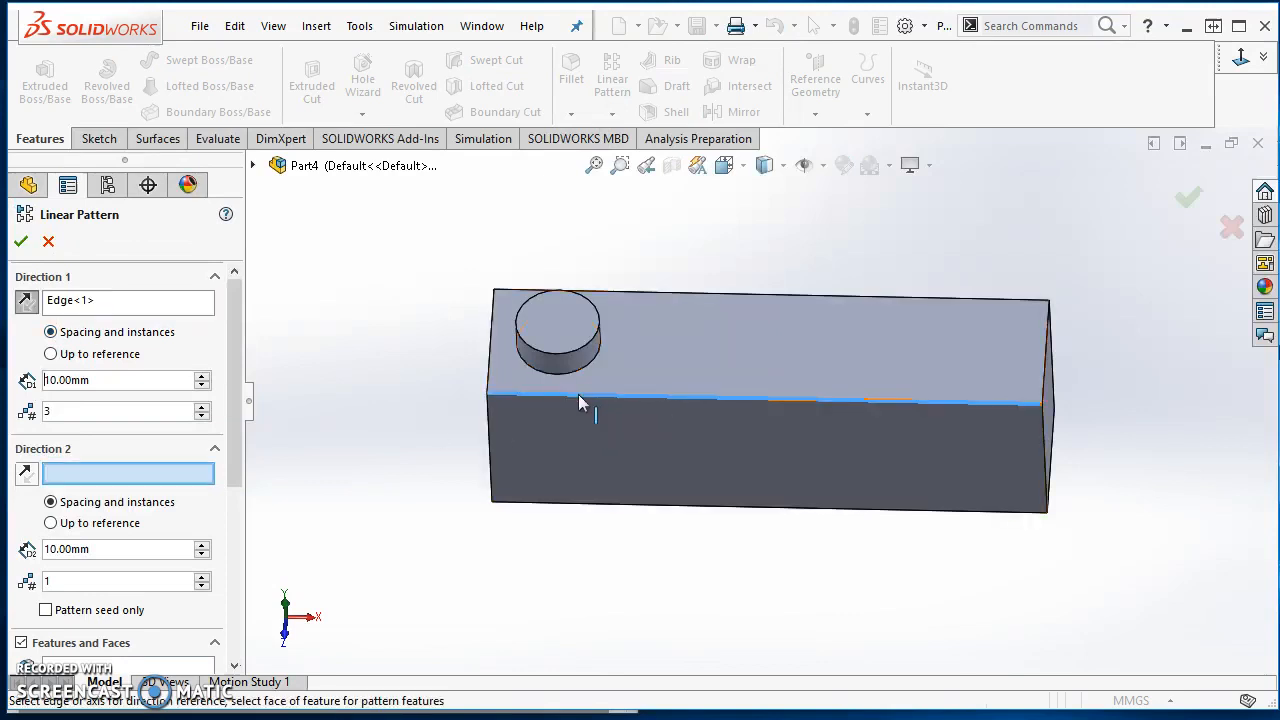
left_click(130, 385)
type("8")
key("Return")
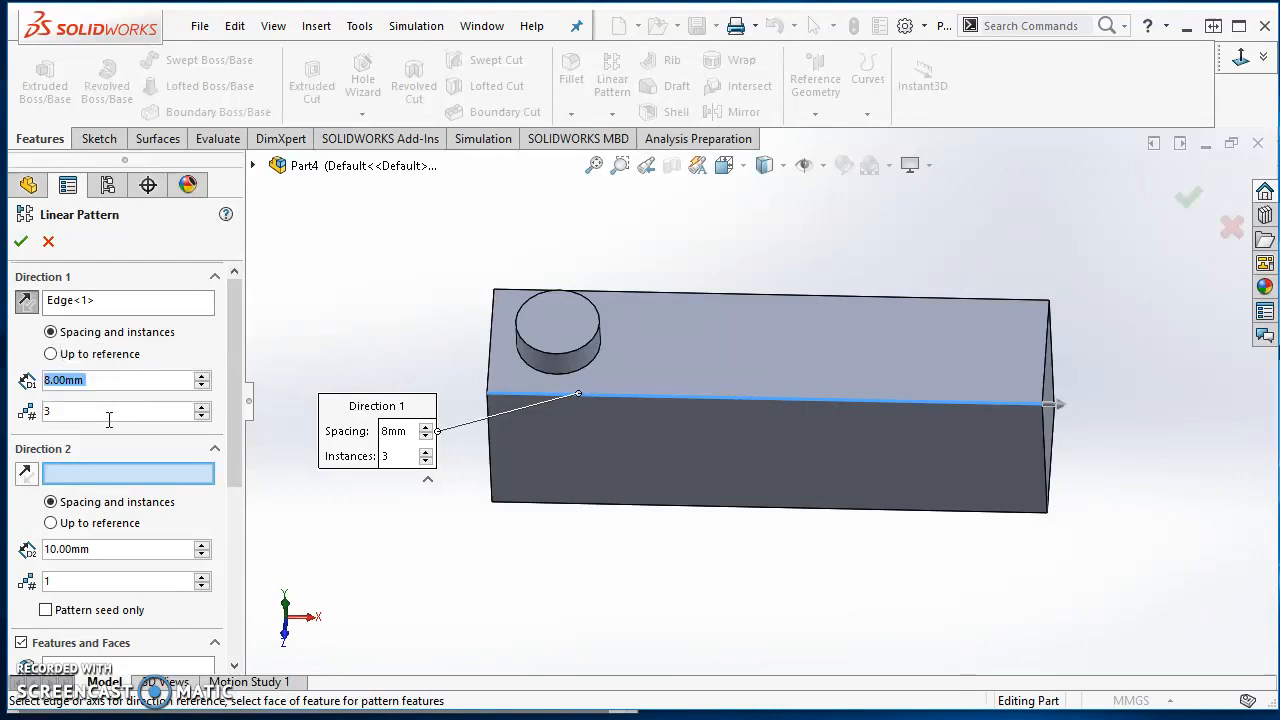
left_click(92, 415)
type("4")
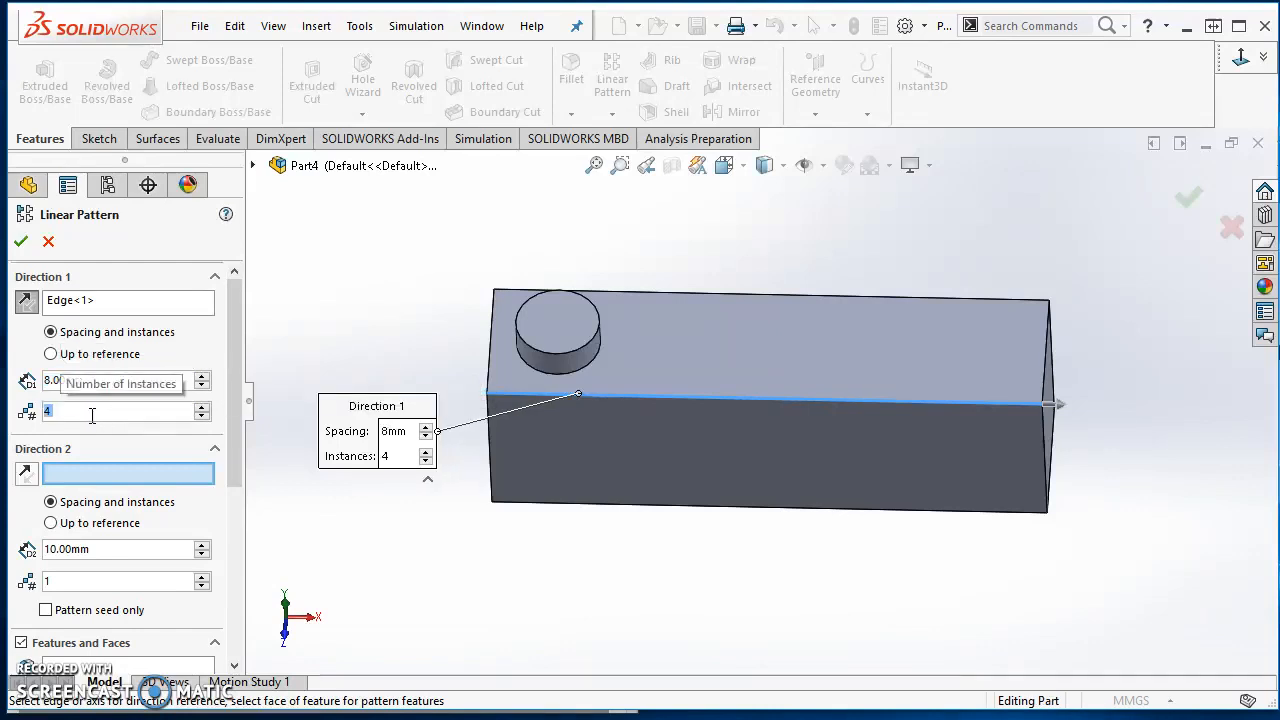
left_click_drag(231, 437, 248, 568)
left_click(64, 427)
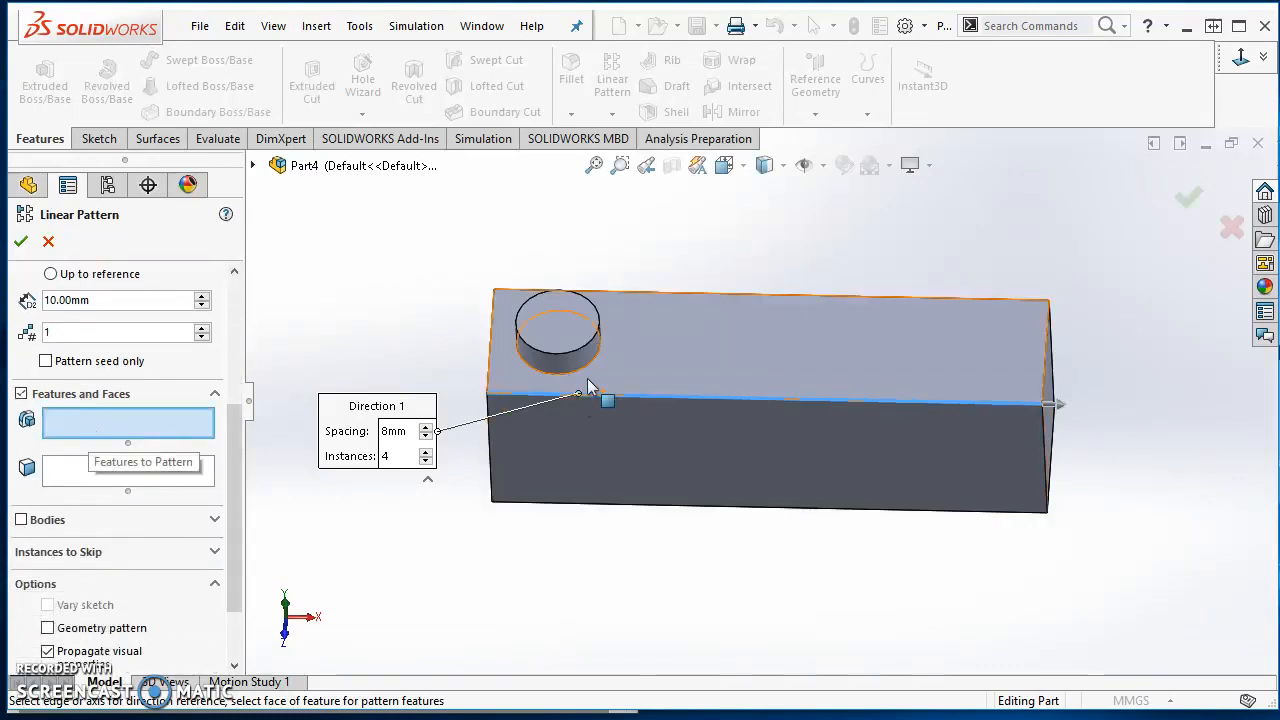
left_click(562, 346)
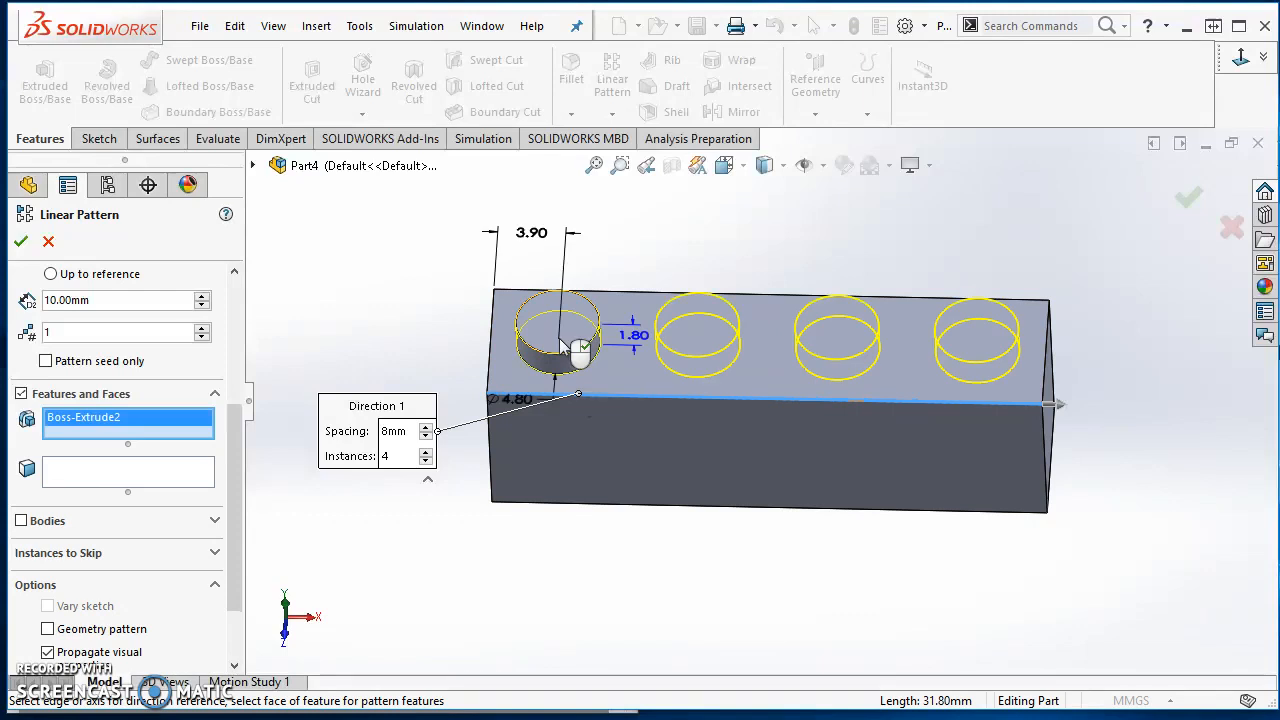
left_click(20, 241)
left_click(398, 546)
- On the inner floor face of the shelled cavity, sketch a 3 mm diameter circle left of the origin and level with it
mouse_move(680, 552)
middle_mouse_down()
mouse_move(677, 471)
mouse_move(692, 440)
mouse_move(686, 260)
mouse_move(674, 254)
middle_mouse_up()
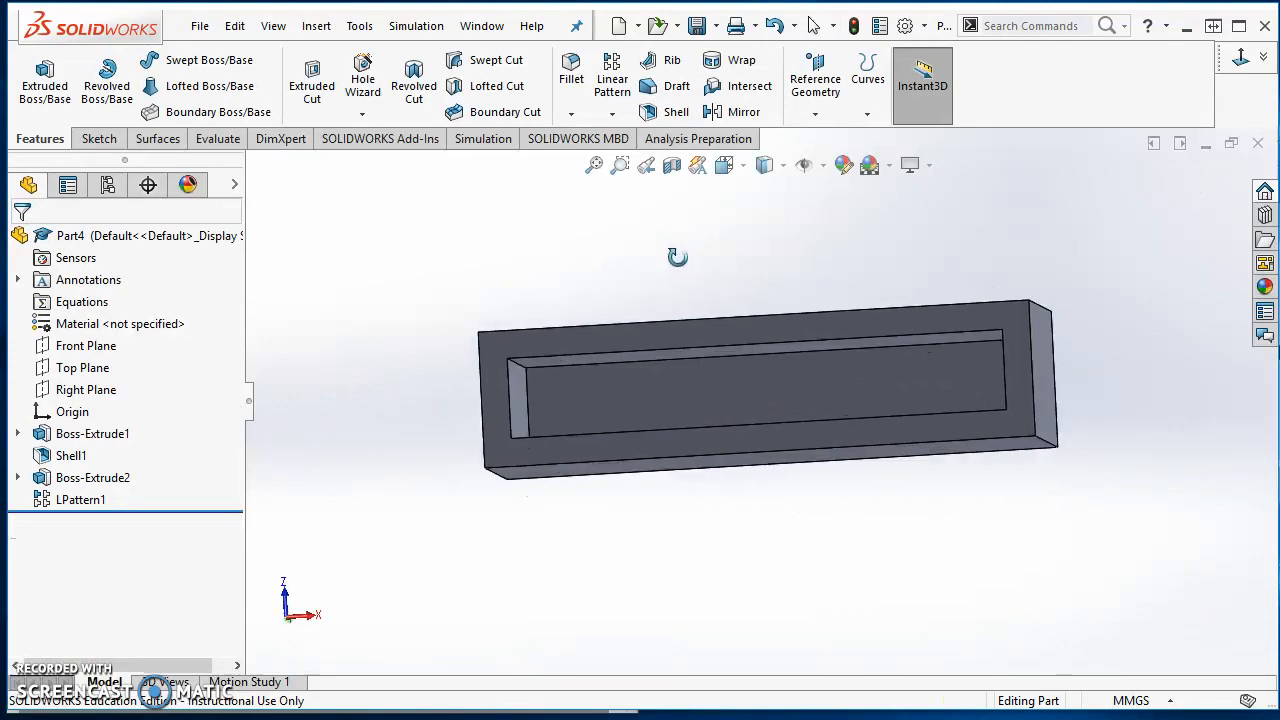
left_click(97, 138)
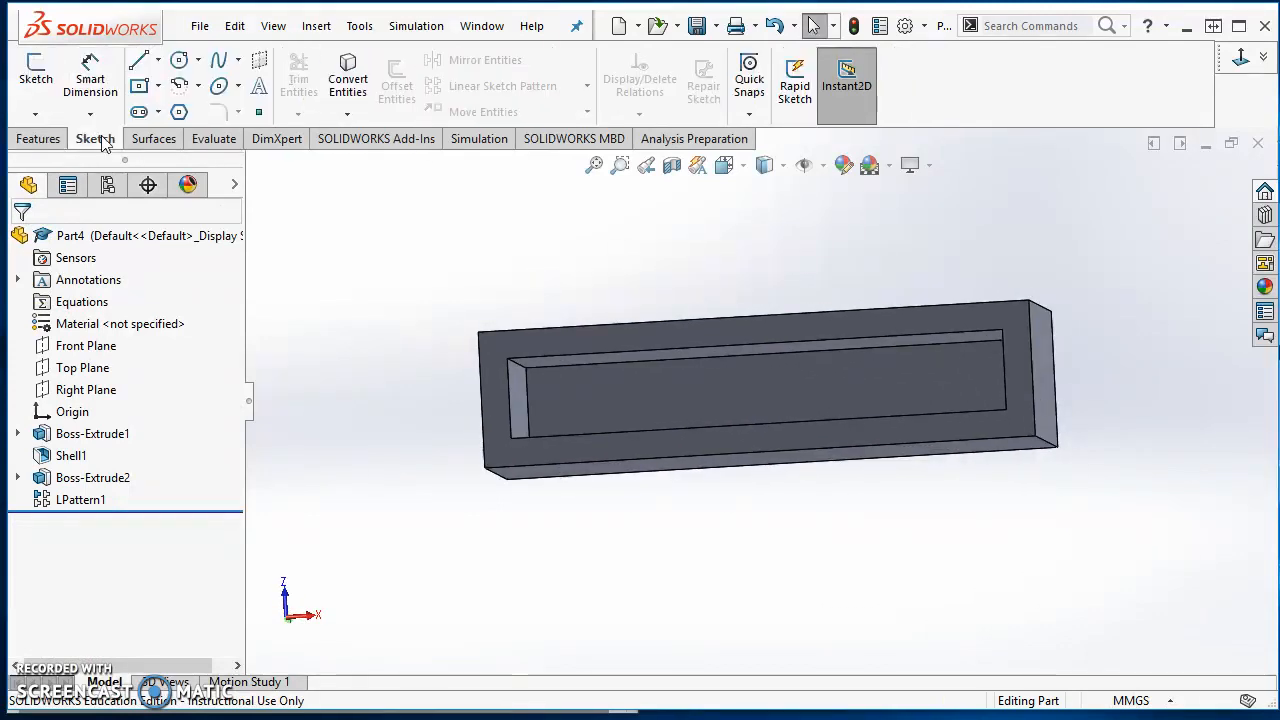
left_click(35, 76)
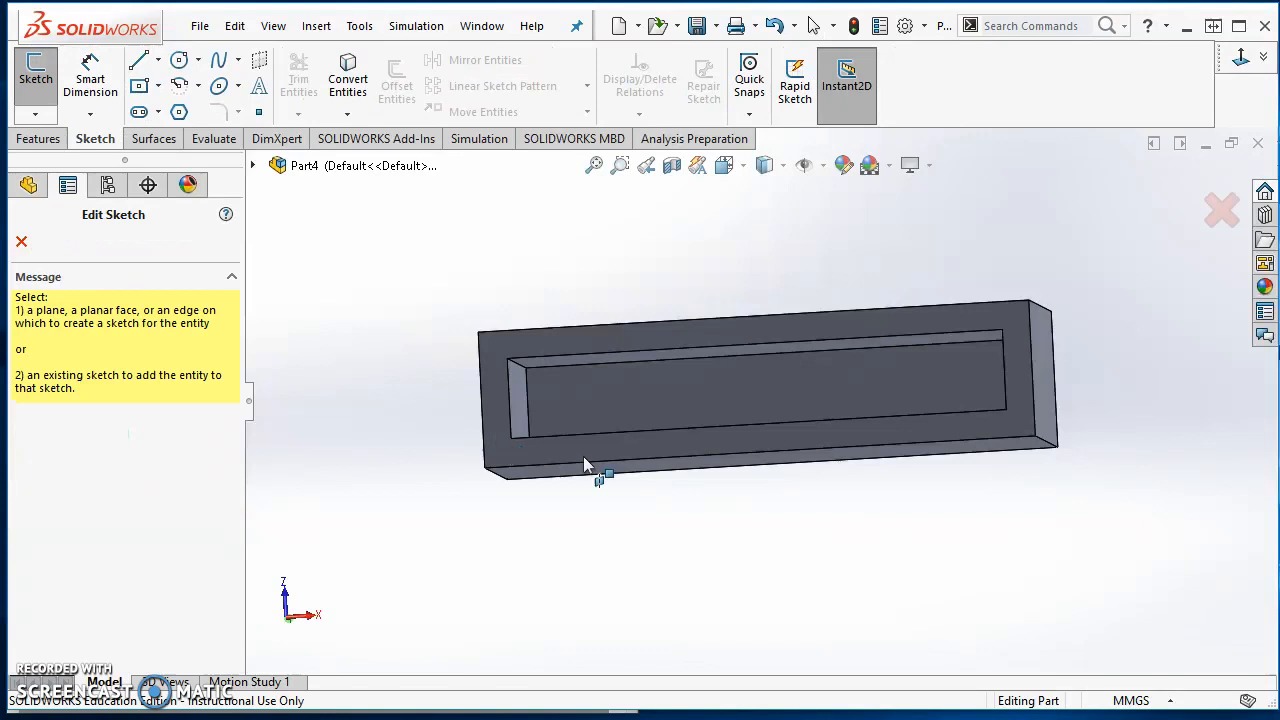
left_click(596, 399)
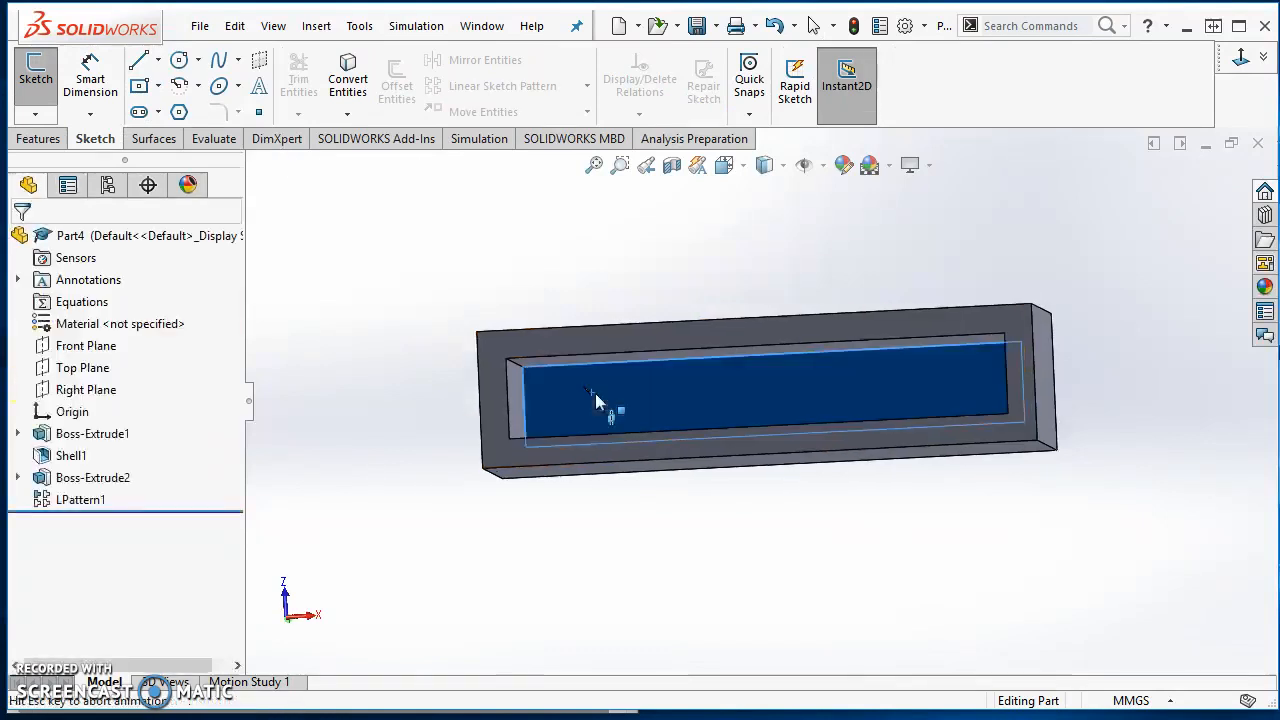
left_click(179, 59)
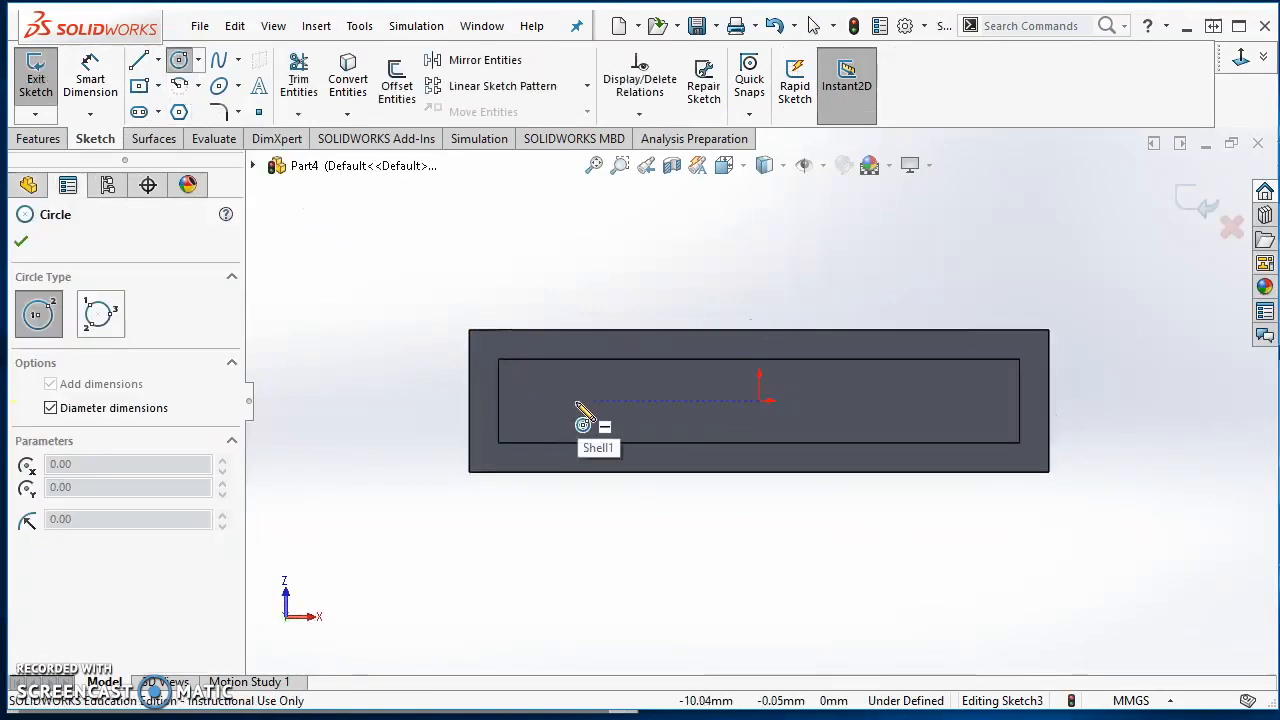
left_click(575, 401)
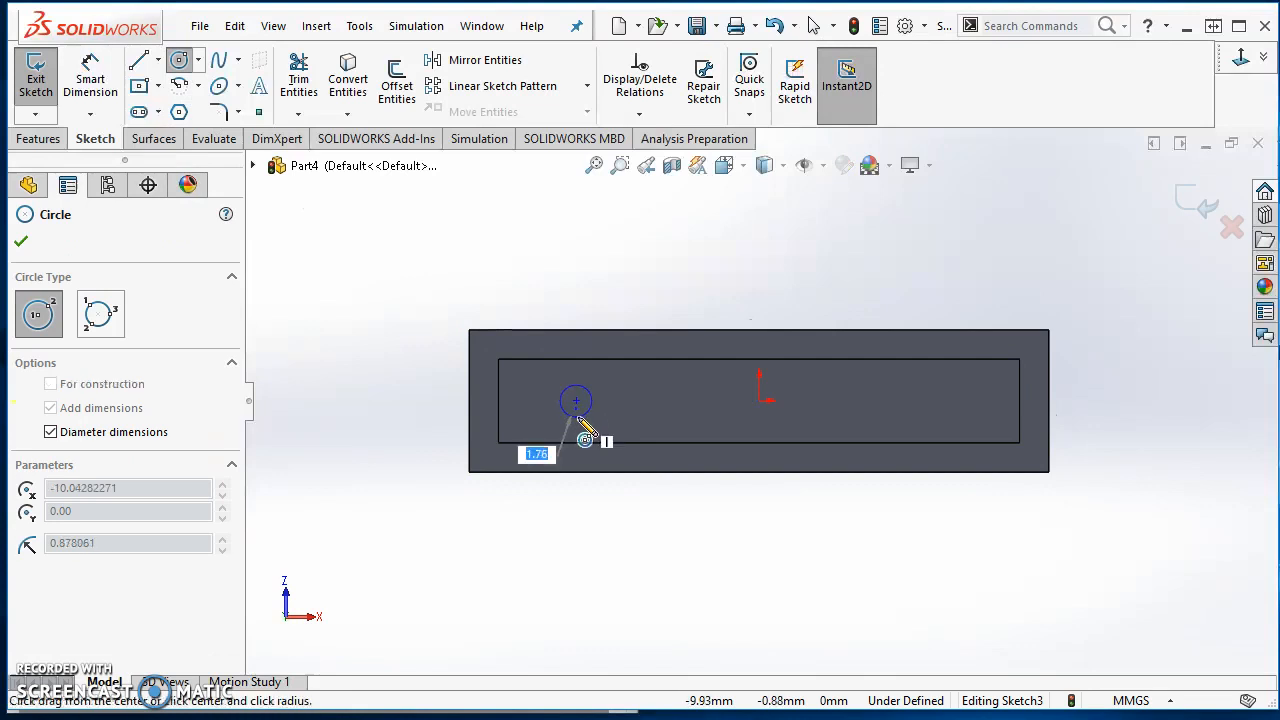
type("3")
key("Return")
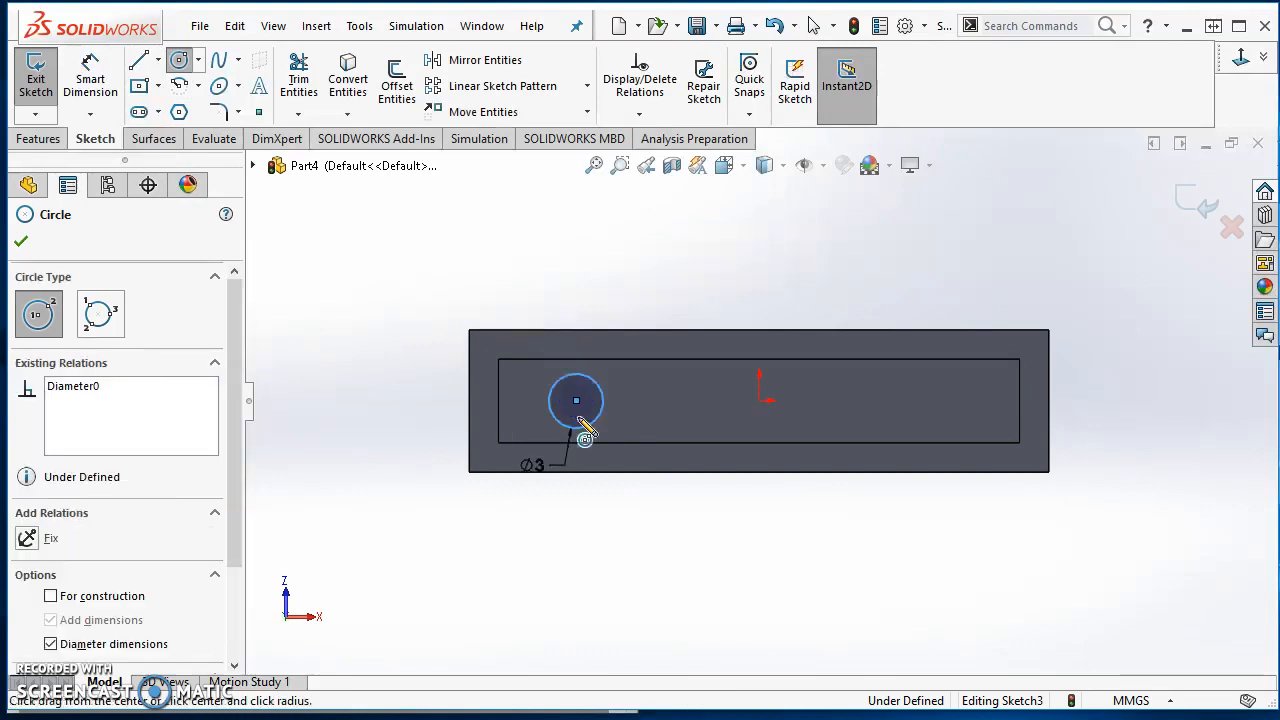
- Dimension the 3 mm circle's center 7.95 mm from the block's left short outer edge
right_click_drag(433, 508, 419, 131)
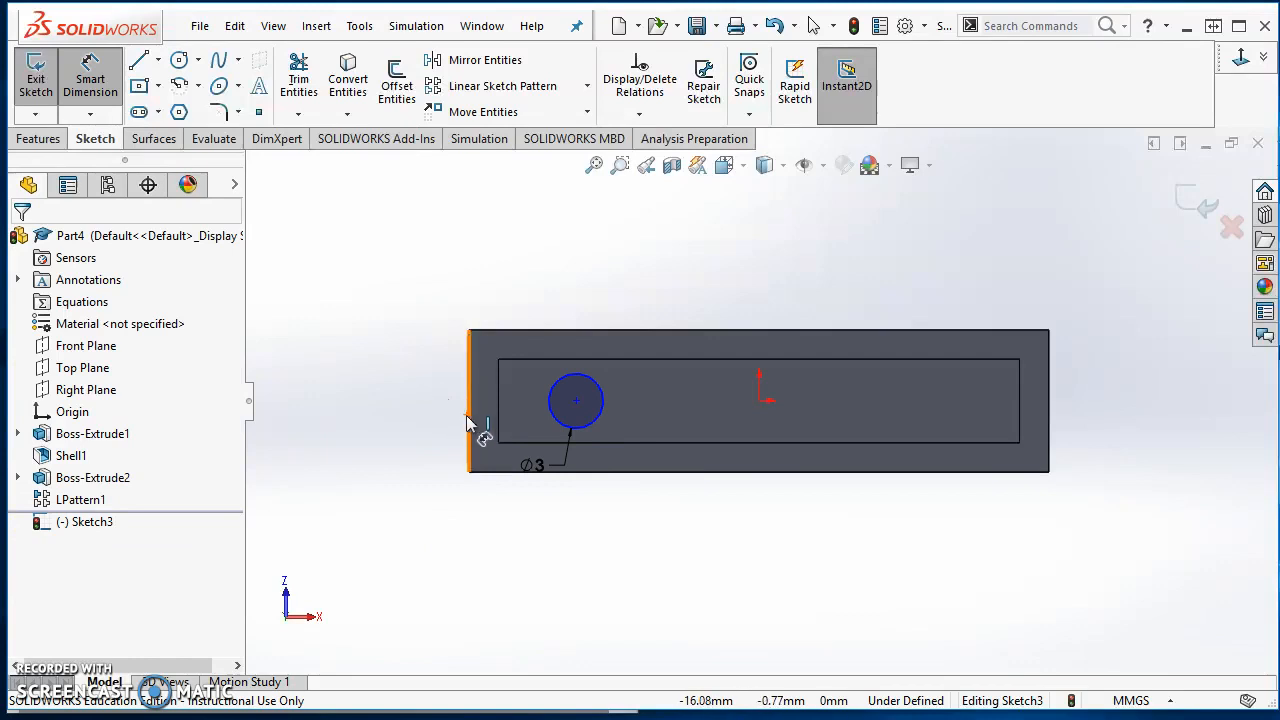
left_click(469, 415)
left_click(576, 402)
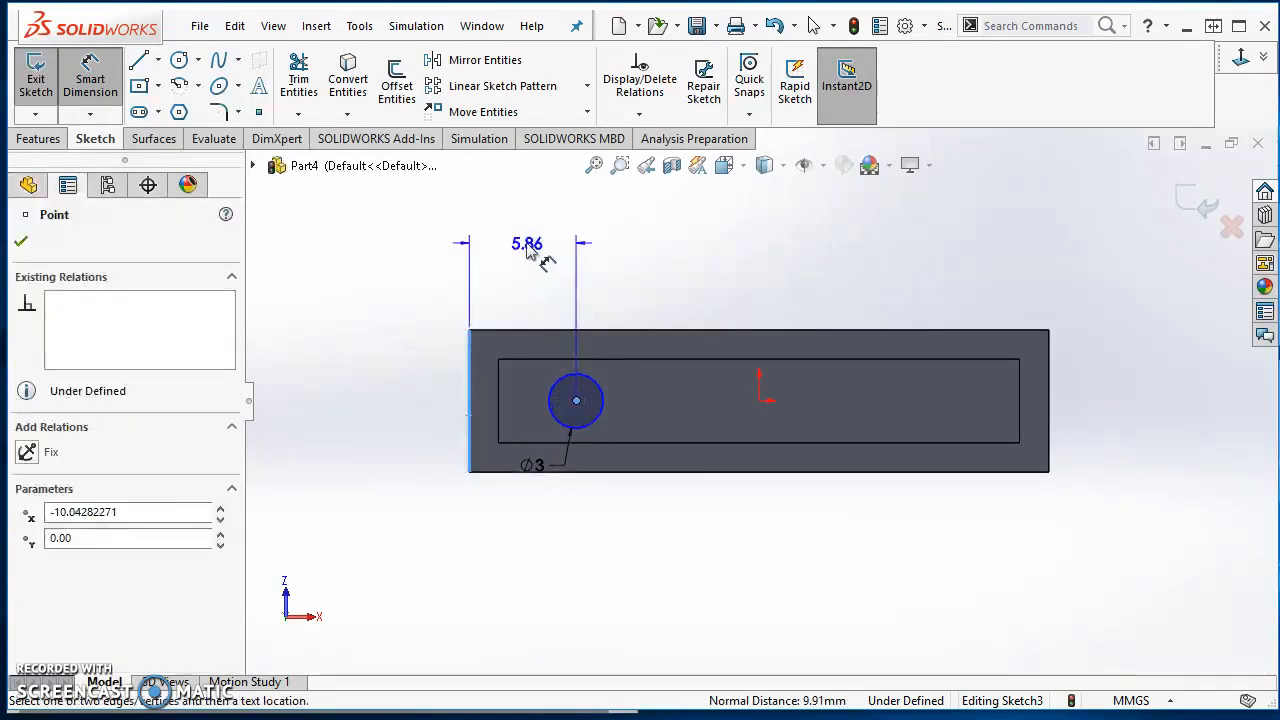
left_click(530, 245)
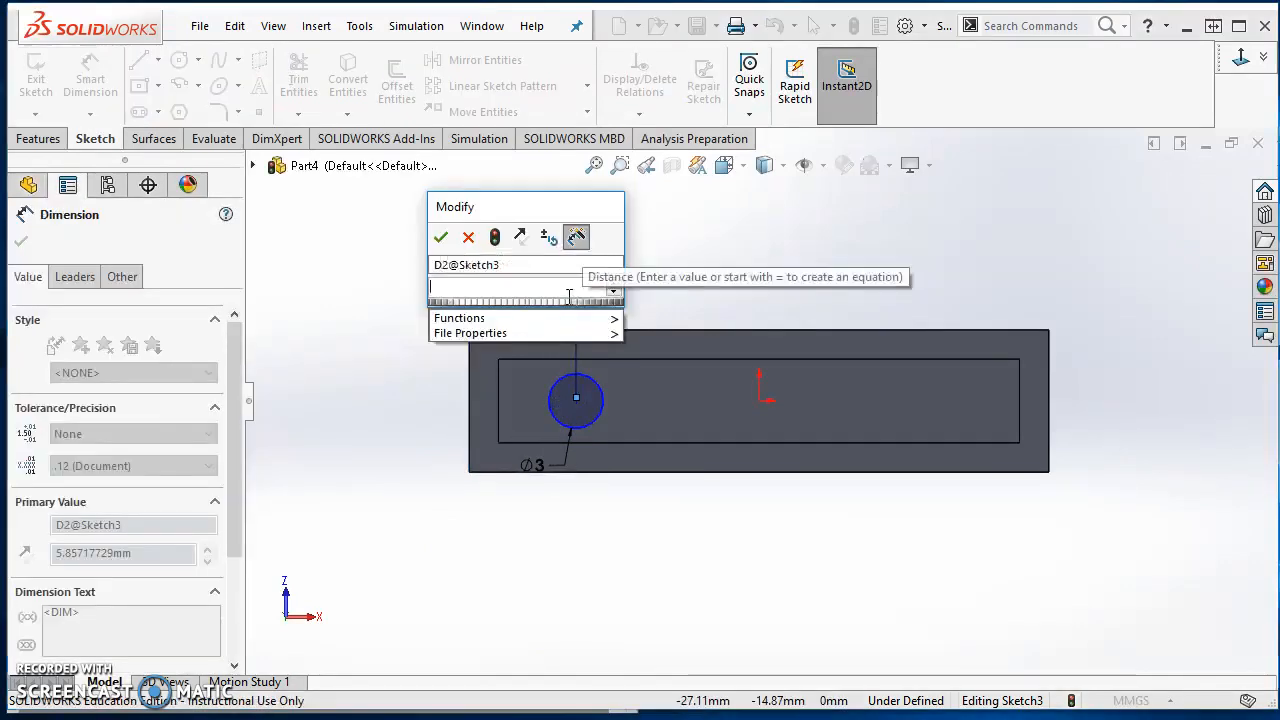
type("7.95")
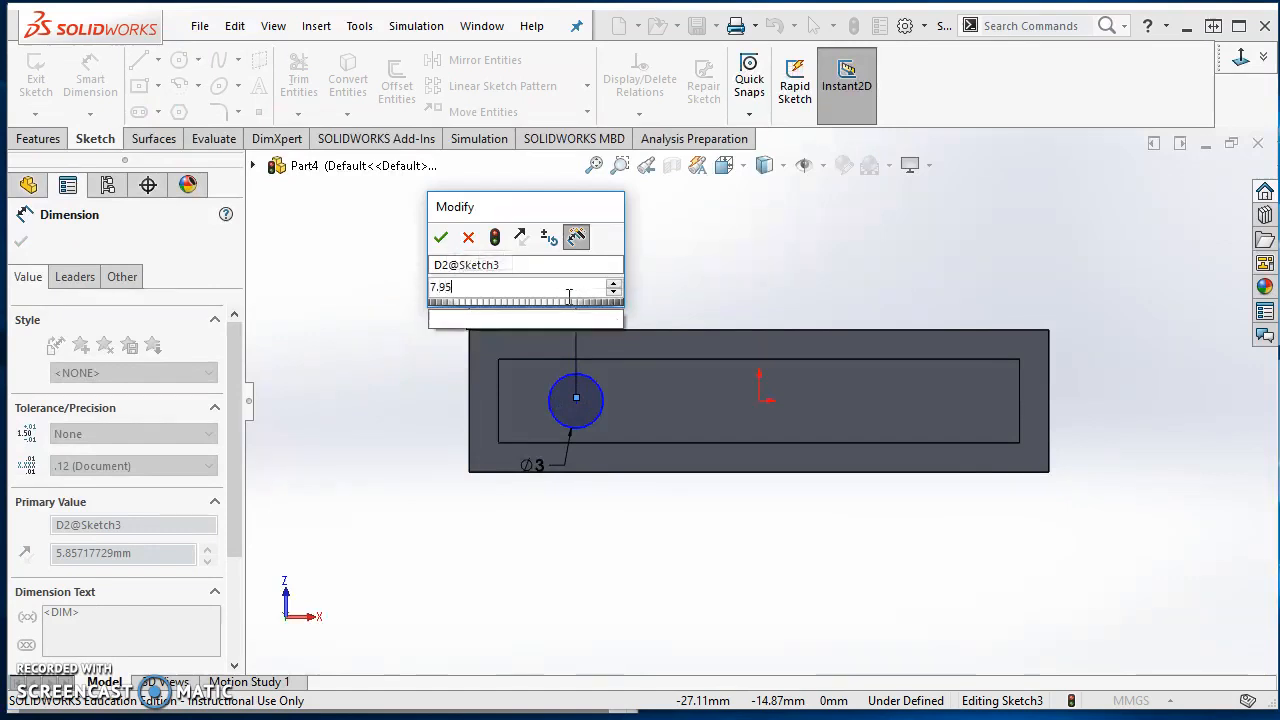
key("Return")
key("Escape")
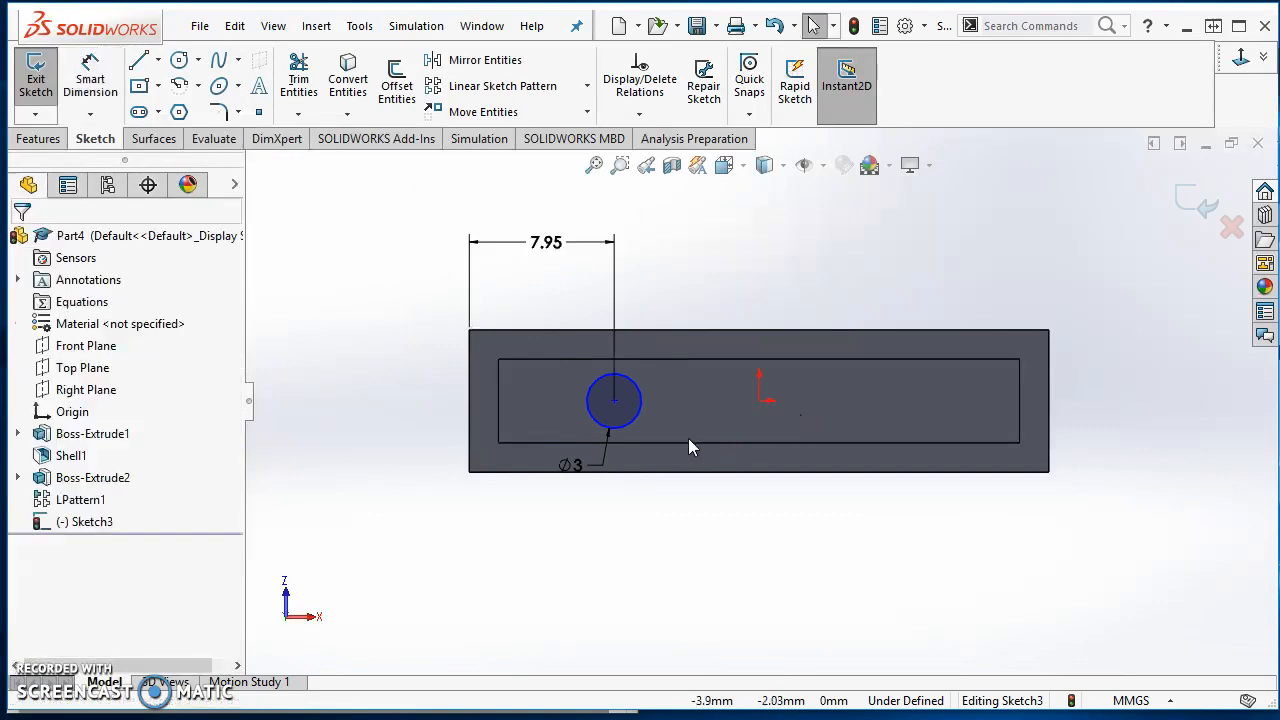
- Add a Horizontal relation between the 3 mm circle's center and the origin
left_click(614, 401)
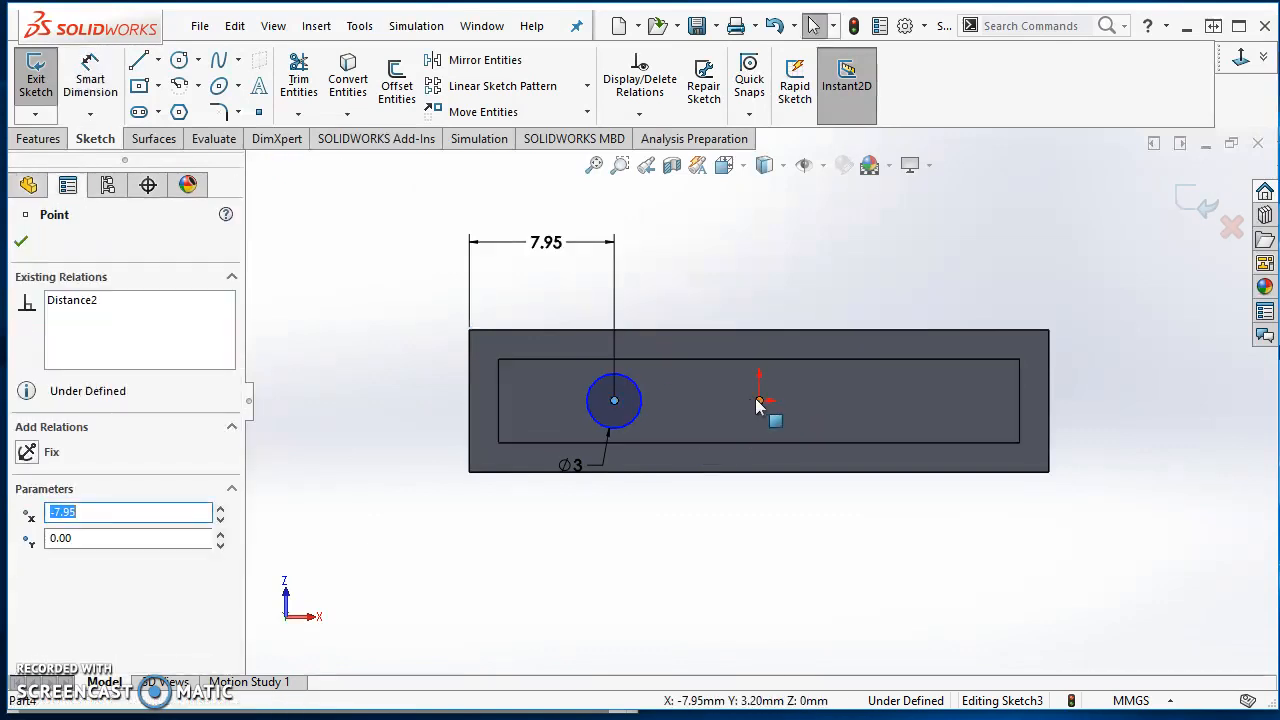
left_click(760, 401, "ctrl")
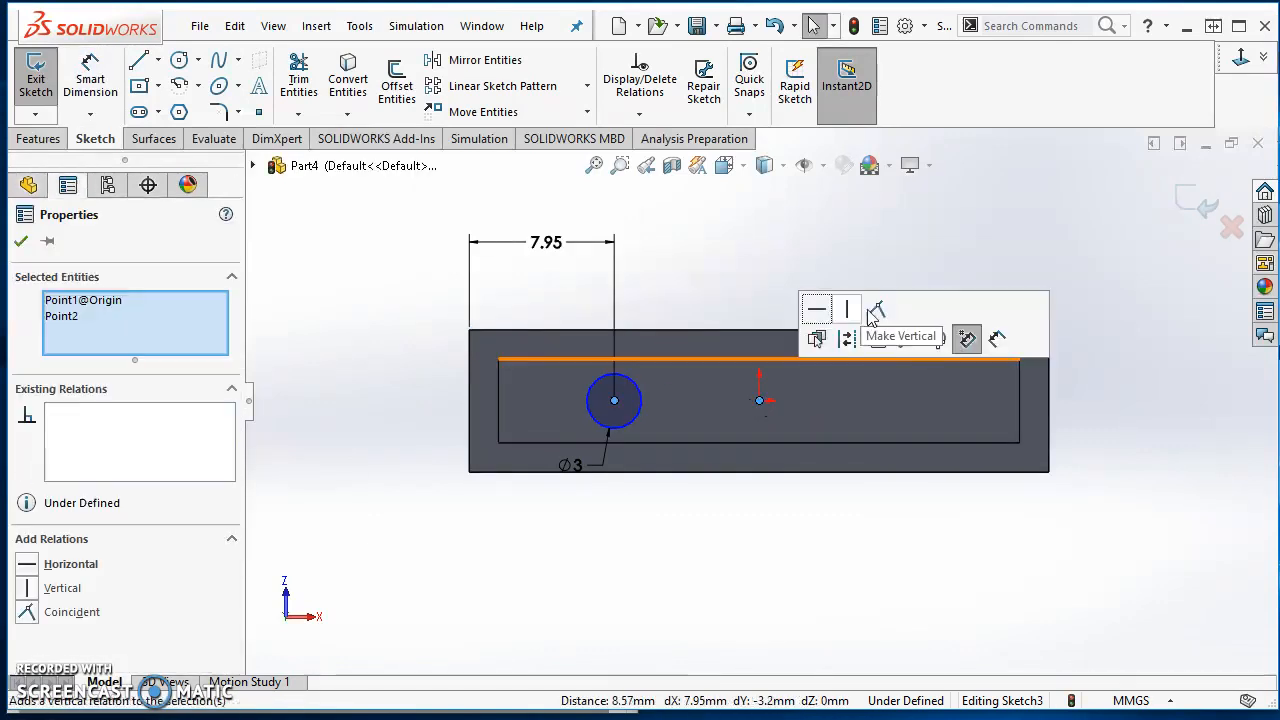
left_click(817, 309)
left_click(805, 277)
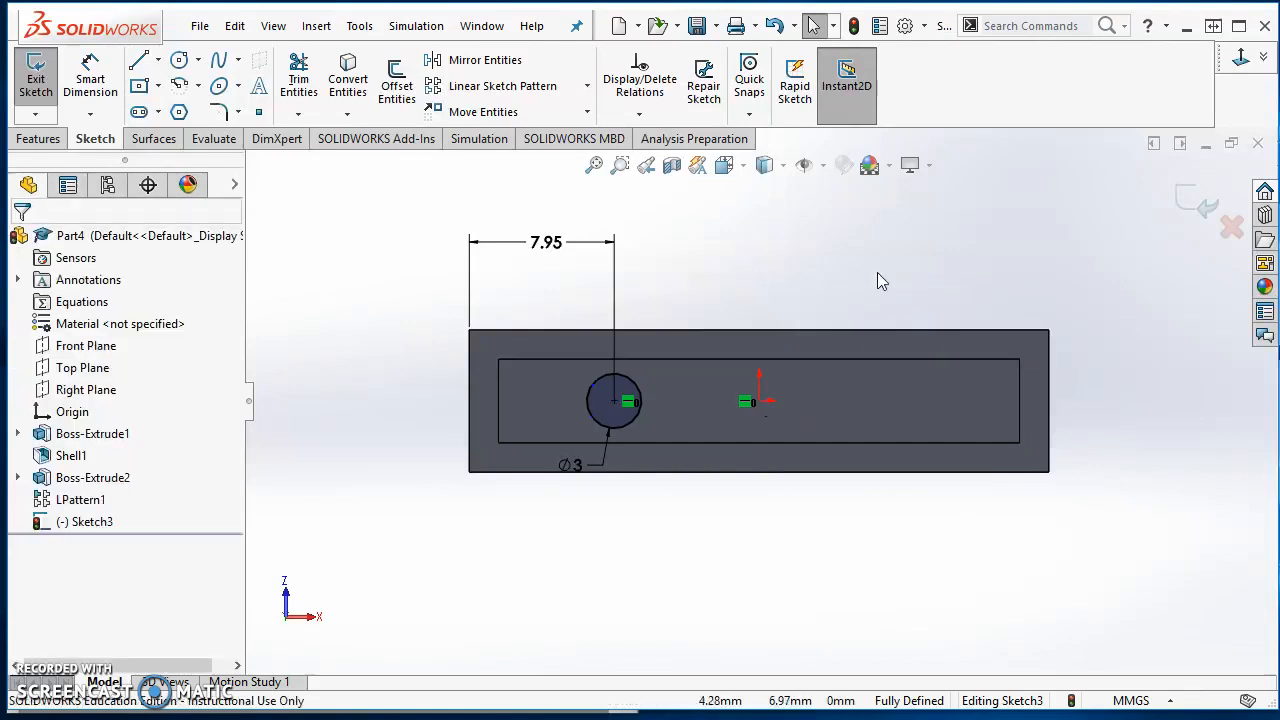
- Extrude the 3 mm circle as a boss using Up To Surface, ending at the rim face around the block's open underside
left_click(36, 139)
left_click(45, 80)
left_click(160, 362)
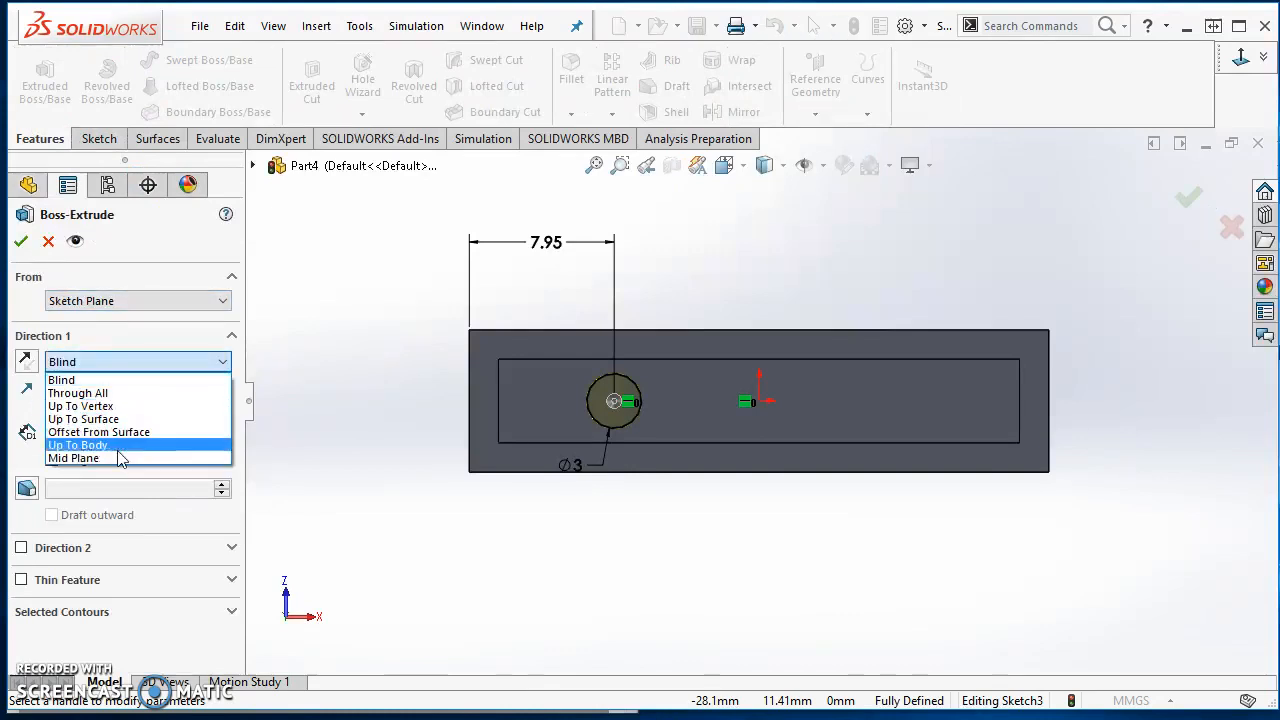
left_click(83, 419)
middle_click_drag(392, 399, 380, 497)
left_click(471, 415)
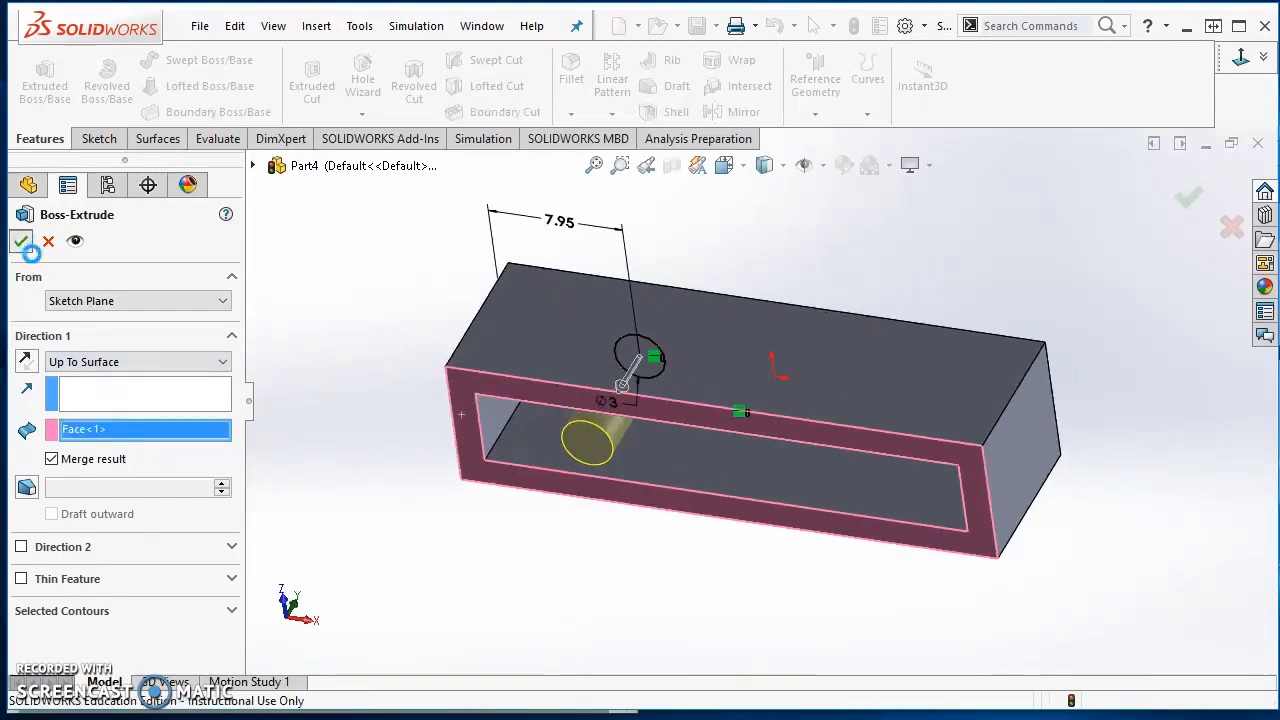
left_click(21, 242)
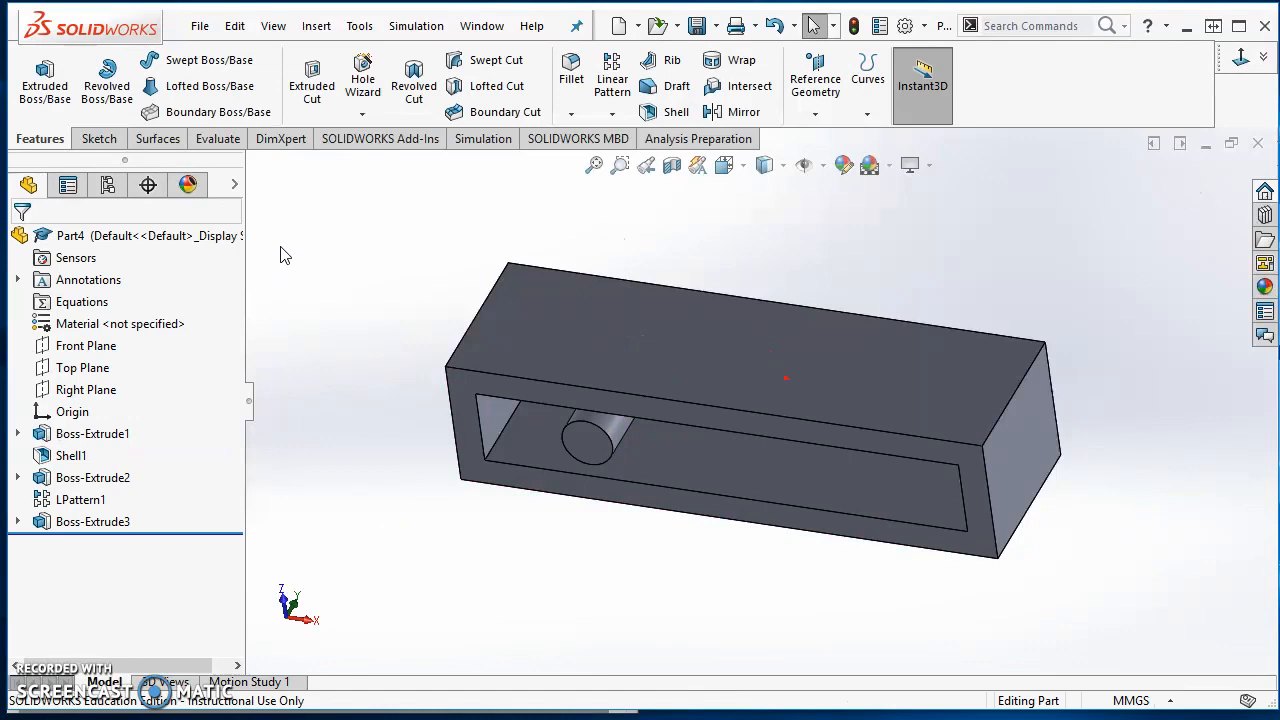
- Linear-pattern the 3 mm pin along the block's long edge with 7.95 mm spacing and 3 instances
left_click(626, 80)
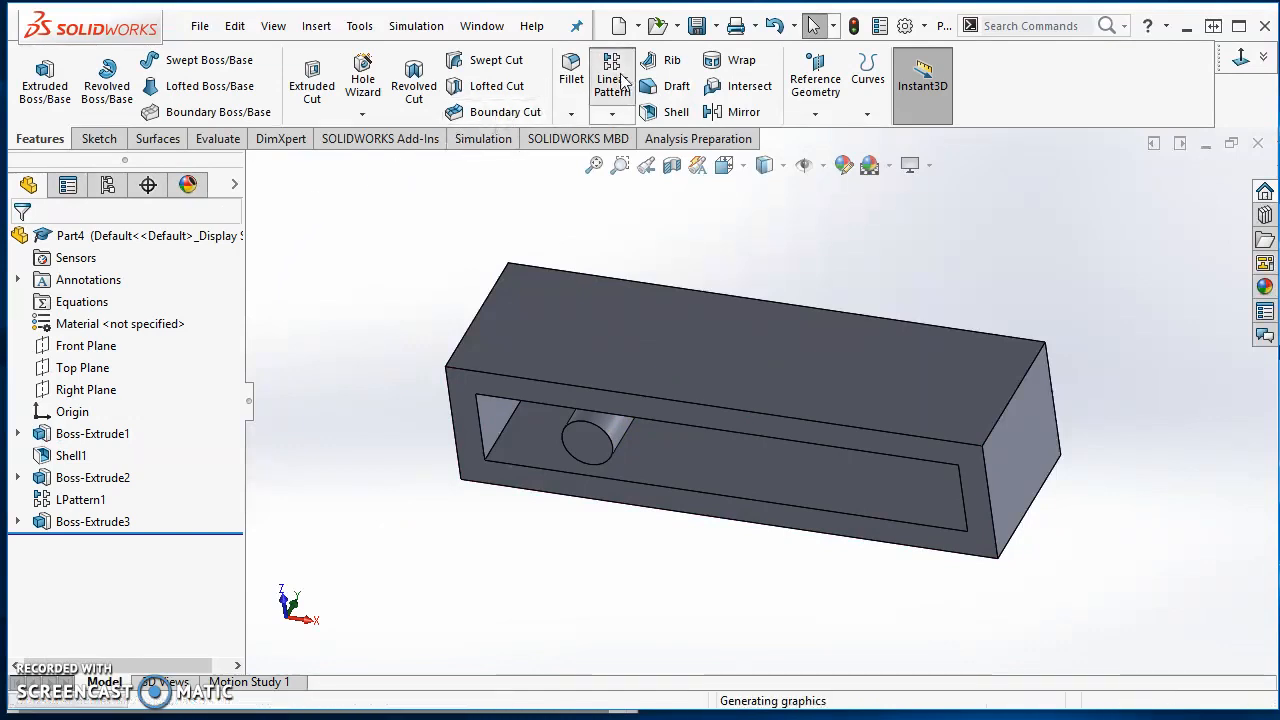
left_click(586, 389)
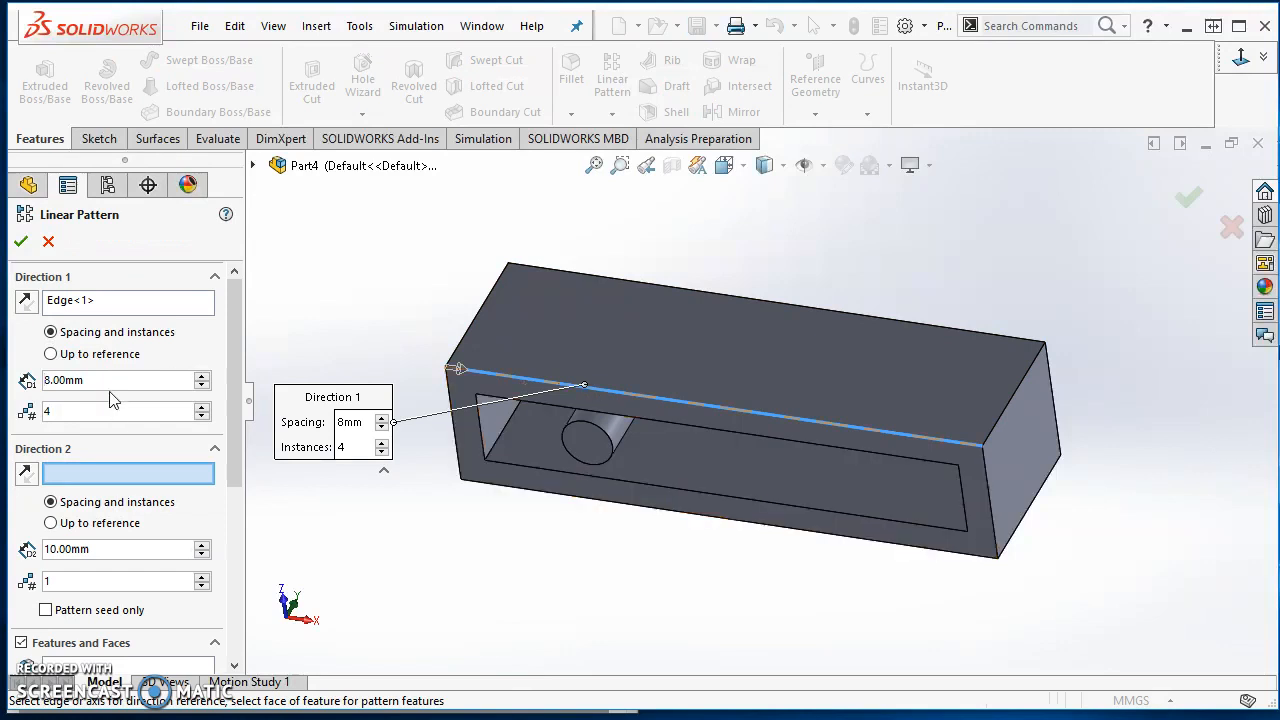
scroll(60, 395, "down", 2)
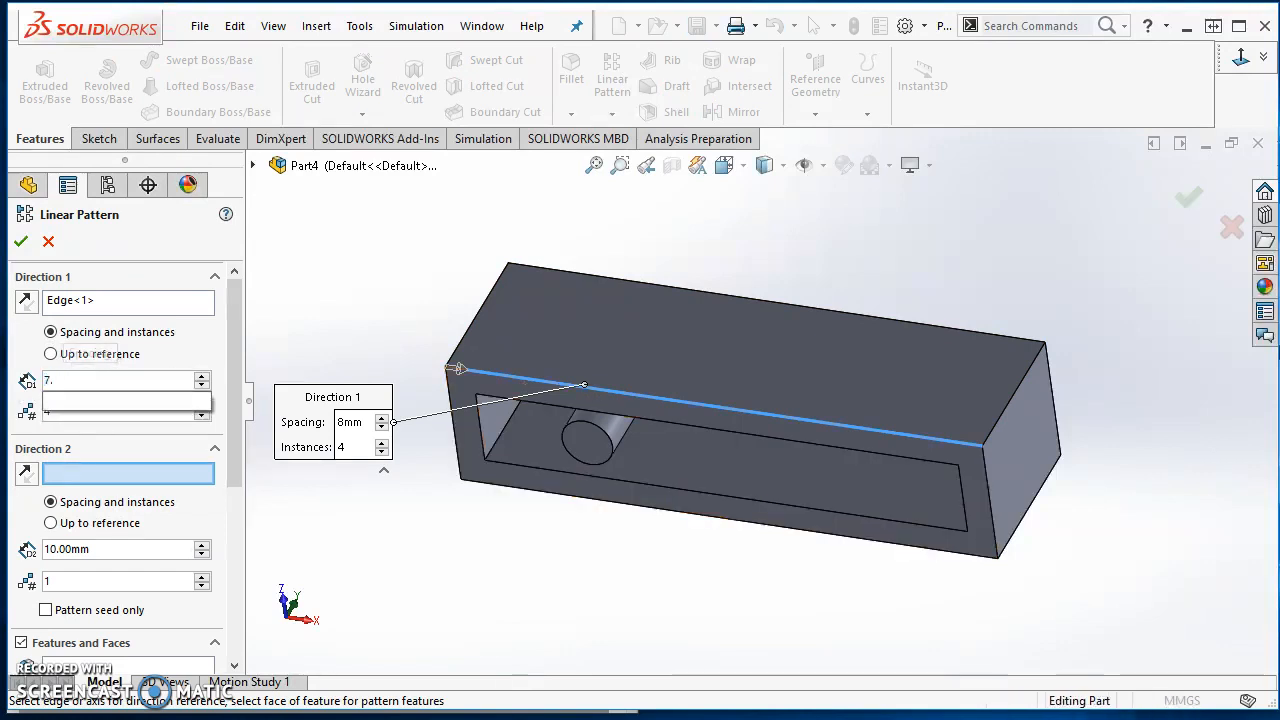
left_click(96, 412)
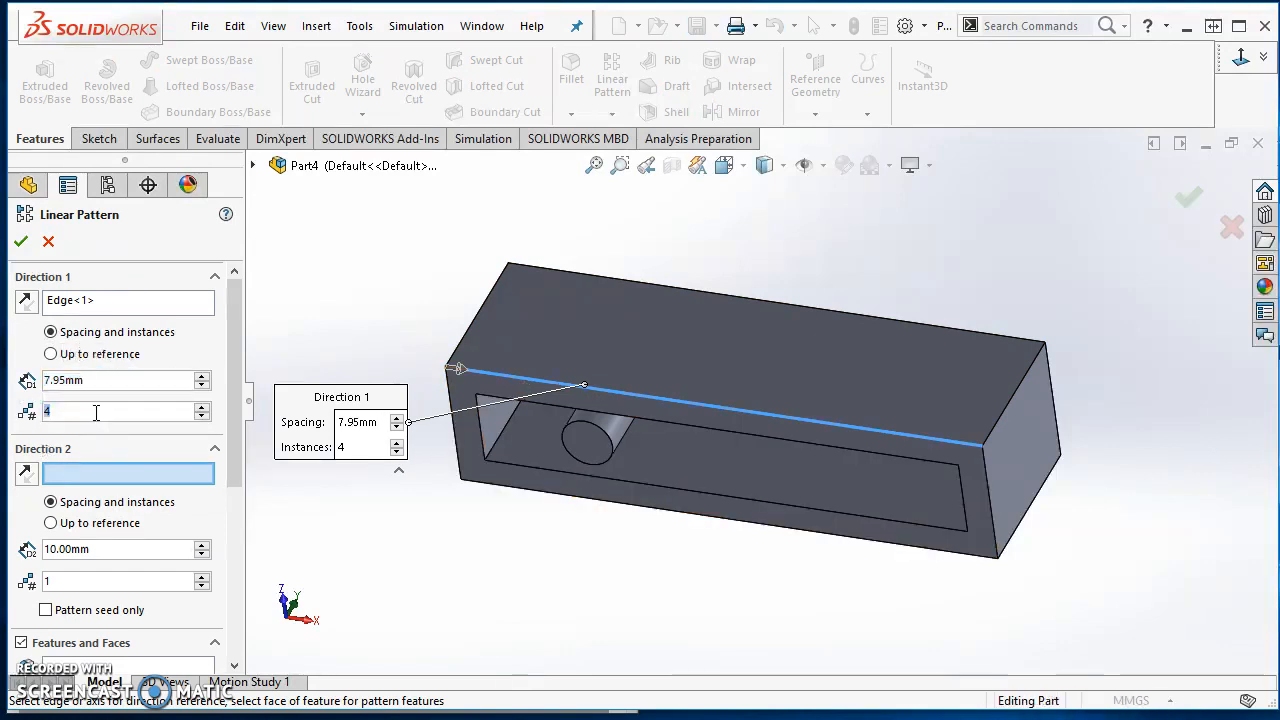
scroll(96, 412, "down", 1)
left_click_drag(236, 450, 236, 556)
left_click(74, 470)
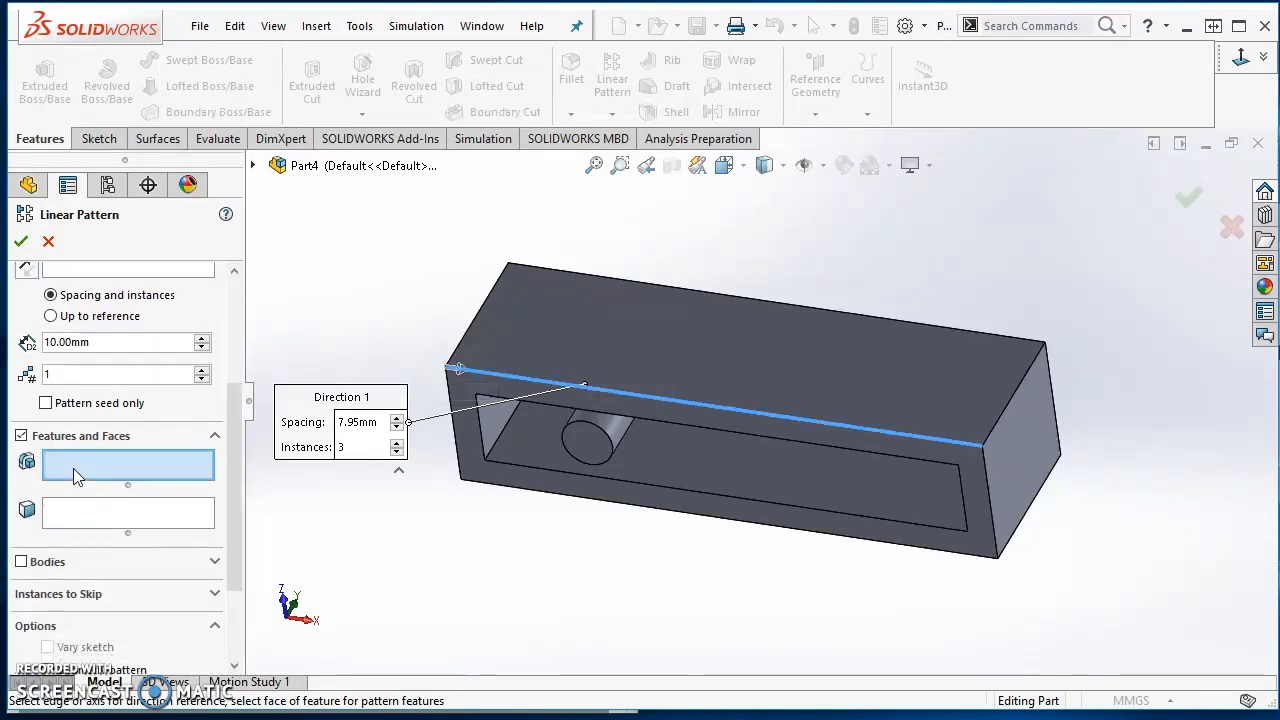
left_click(588, 447)
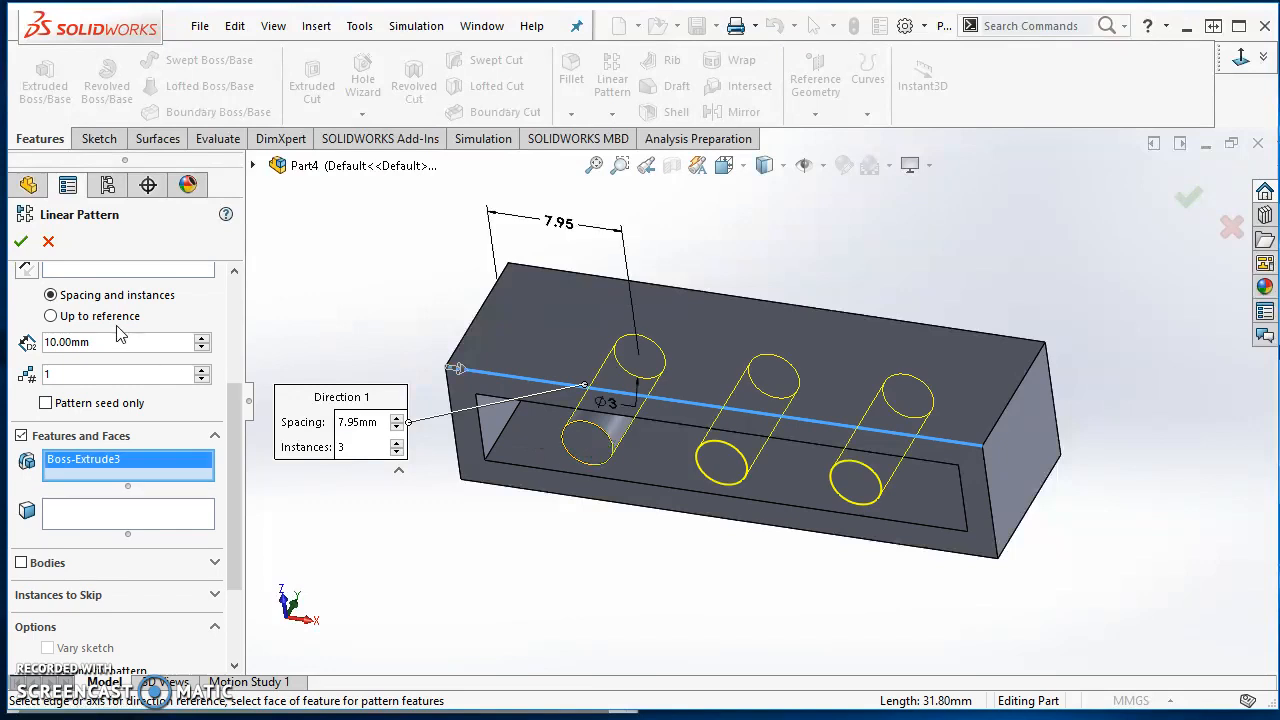
left_click(22, 244)
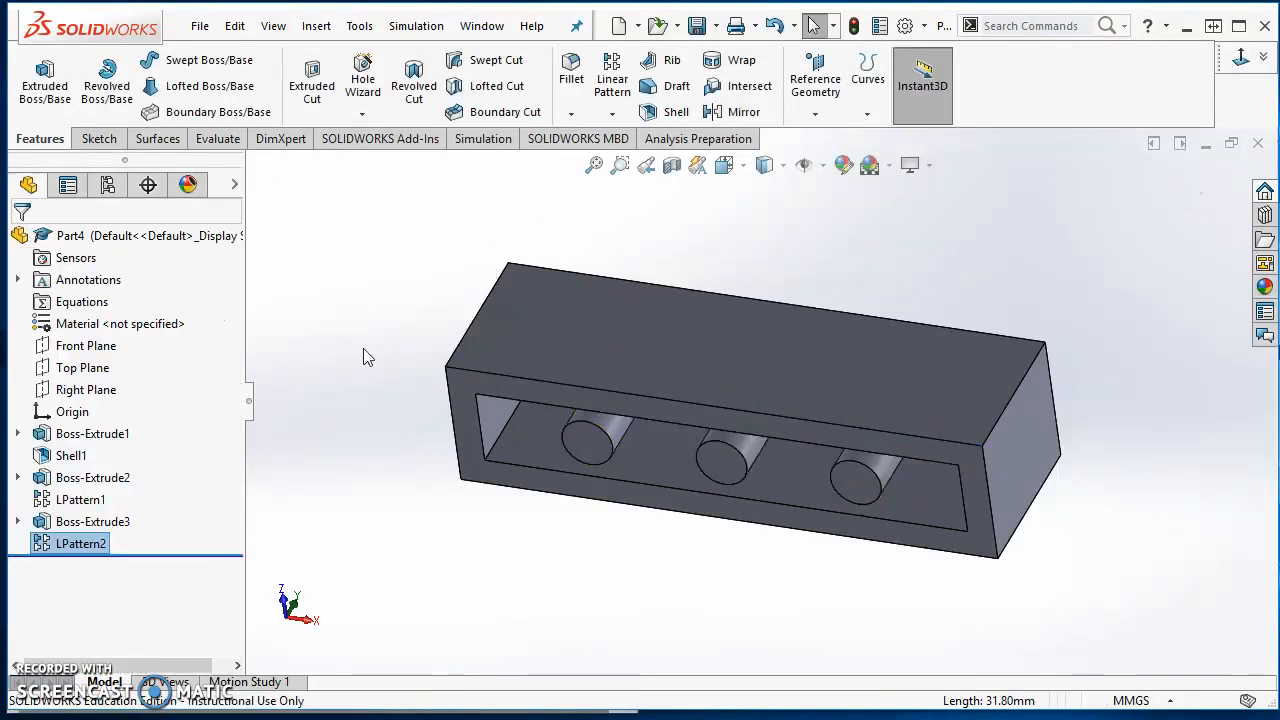
- Set the isometric view and save the part to the Desktop as LEGO.SLDPRT, replacing the existing file
key("ctrl+7")
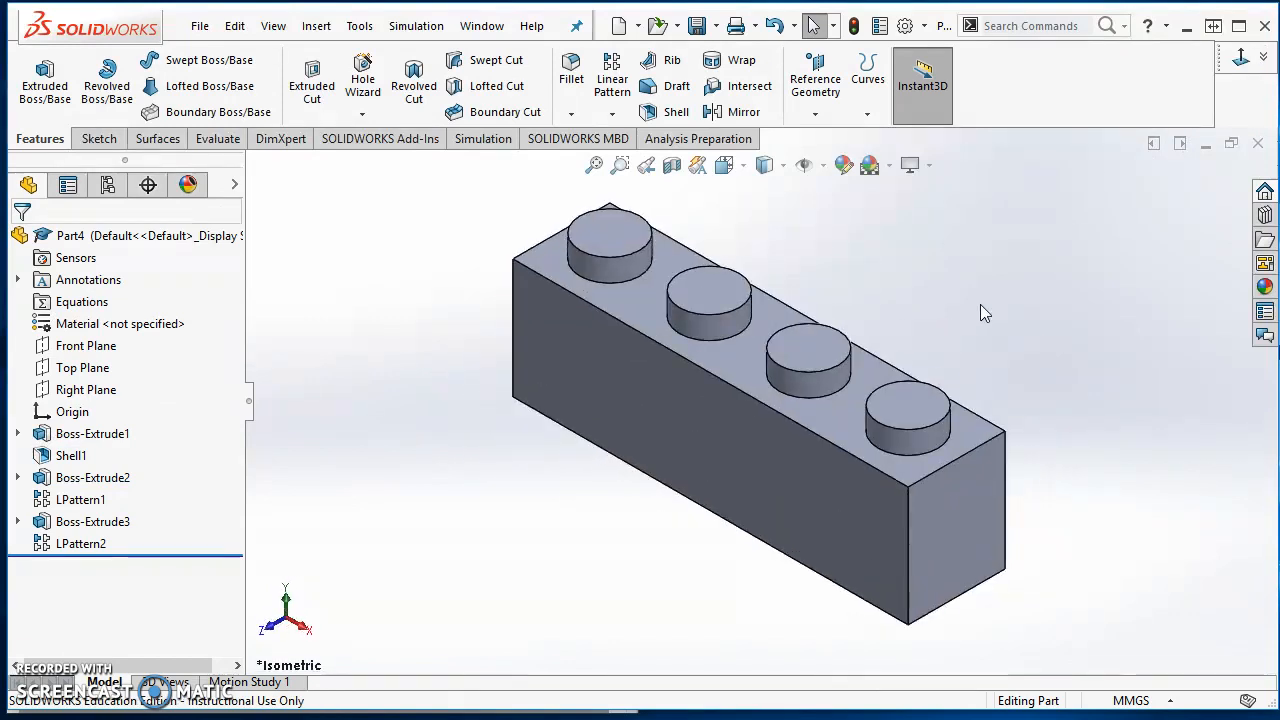
key("ctrl+s")
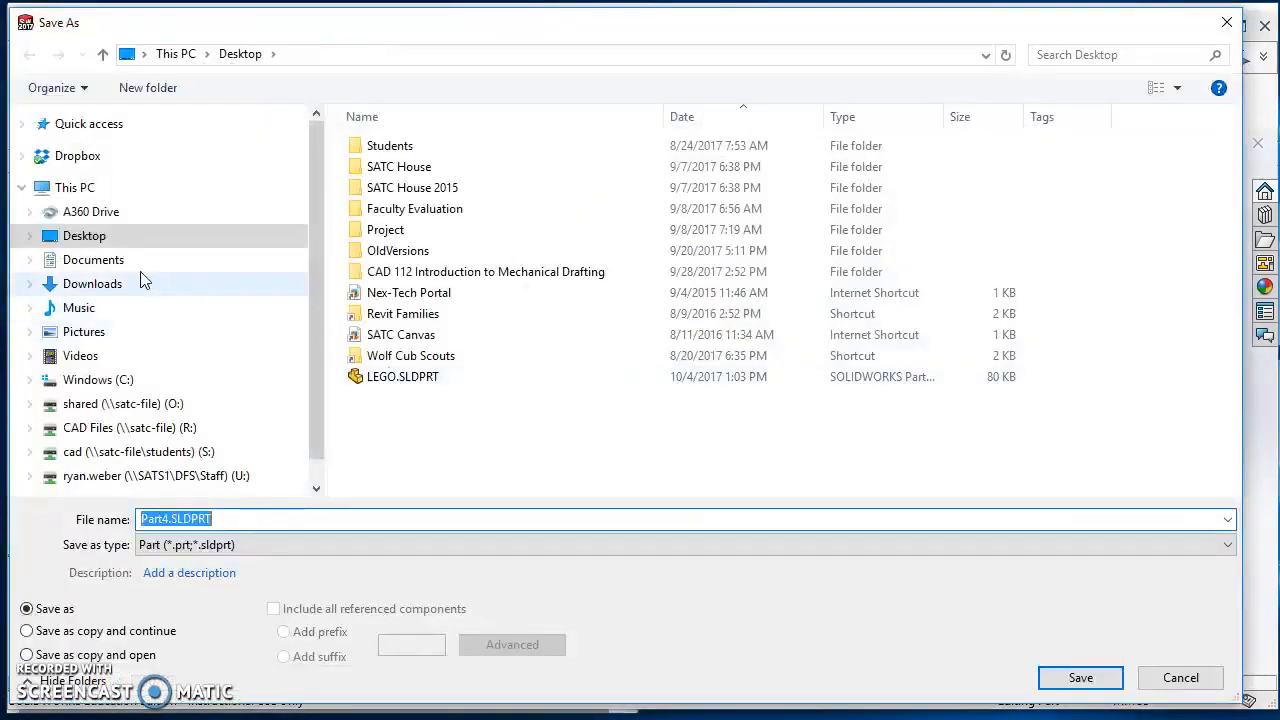
left_click(398, 377)
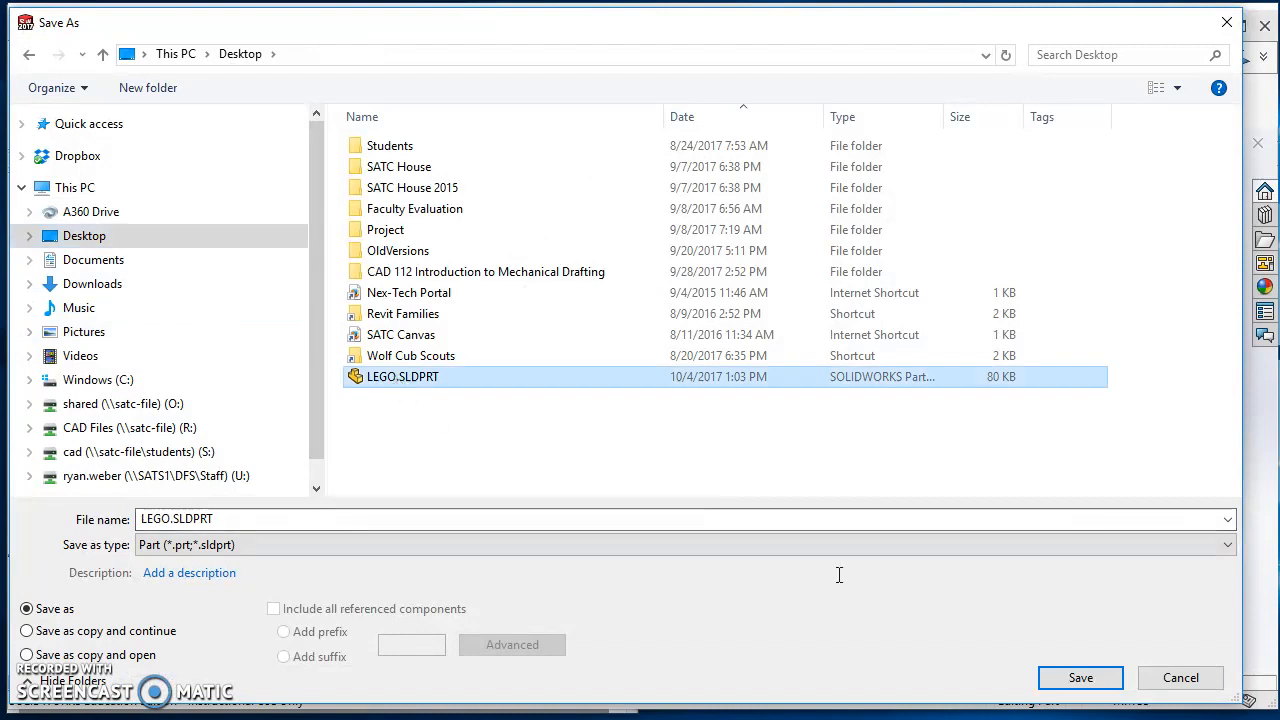
left_click(1112, 679)
left_click(645, 322)
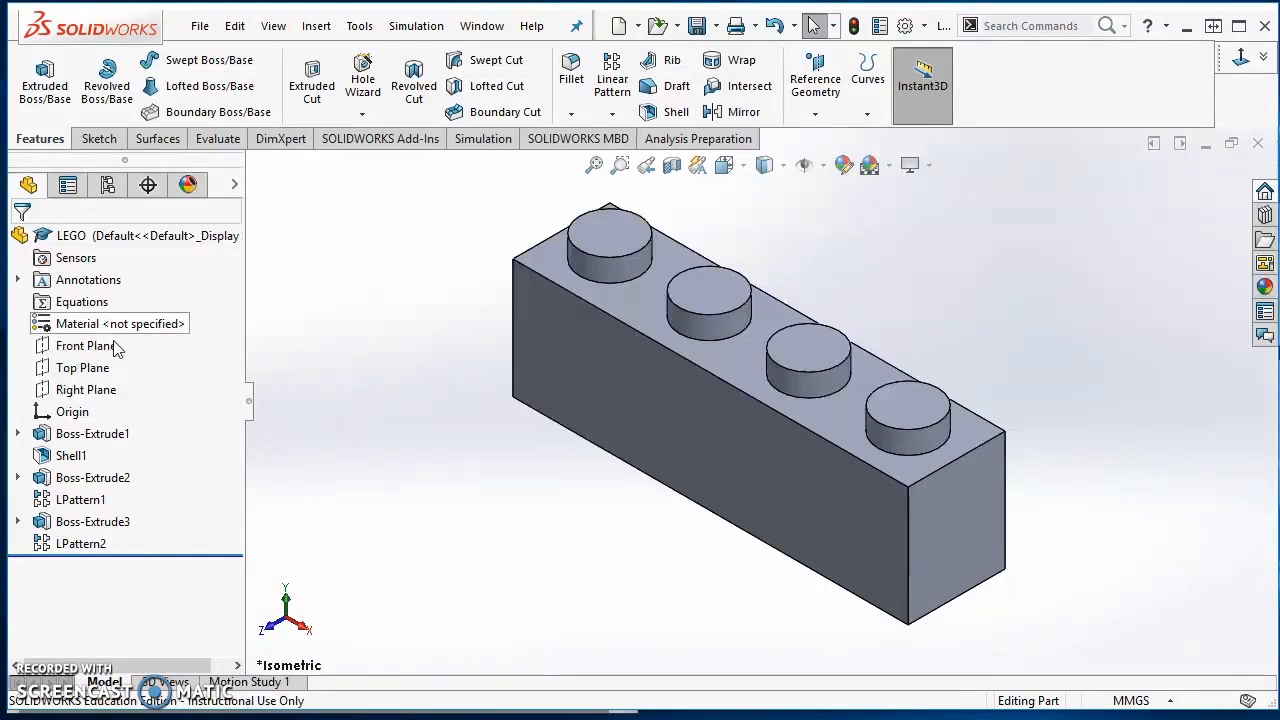
- Turn on the display of feature dimensions and dimension names for the brick
right_click(71, 286)
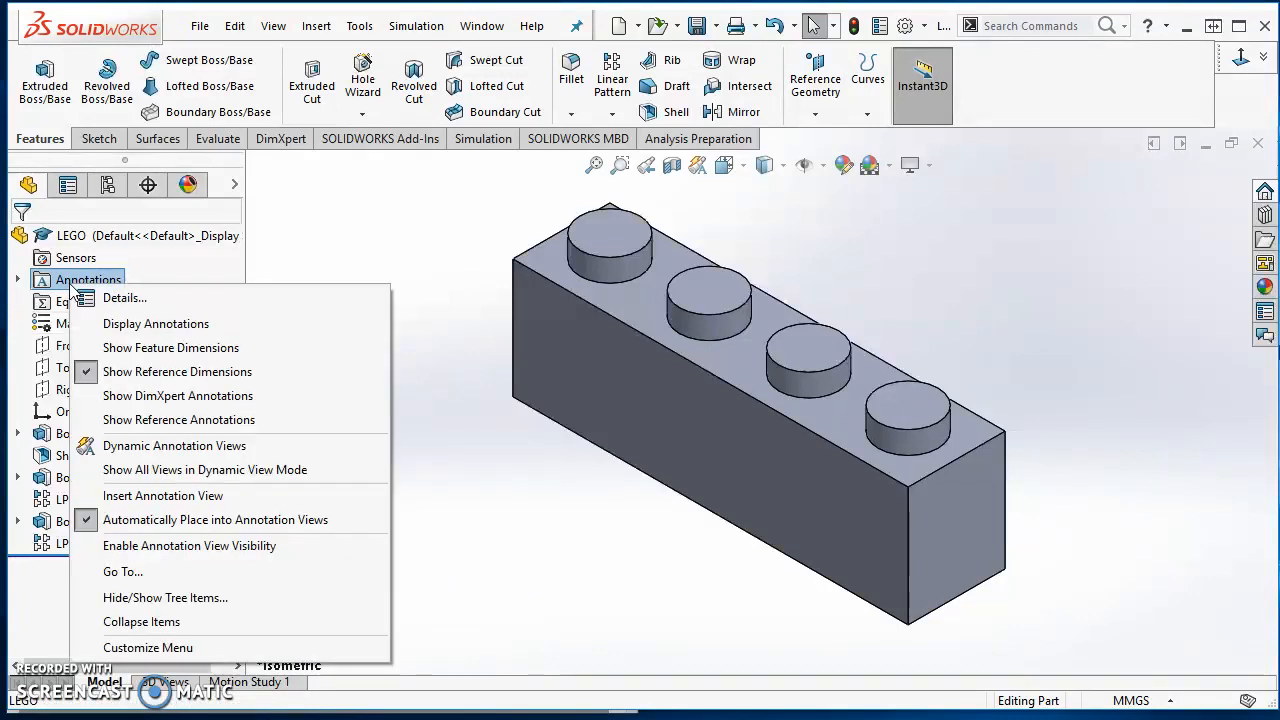
left_click(197, 350)
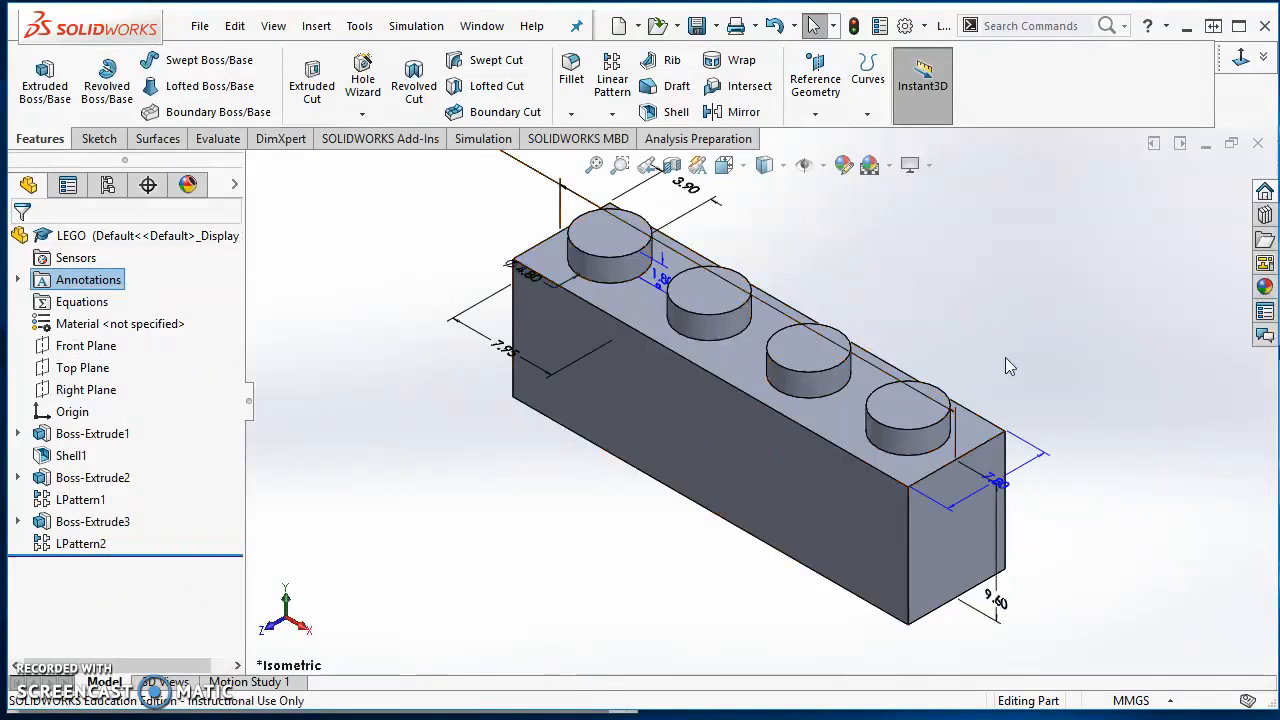
left_click(824, 167)
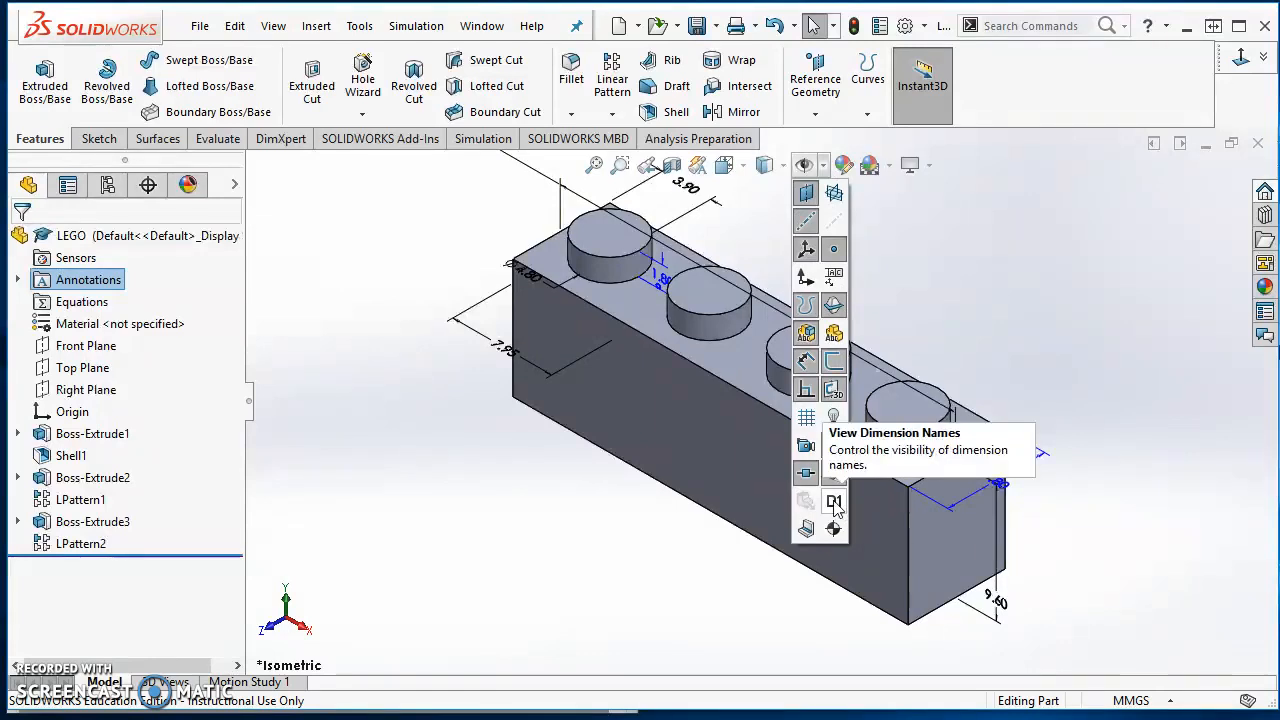
left_click(834, 502)
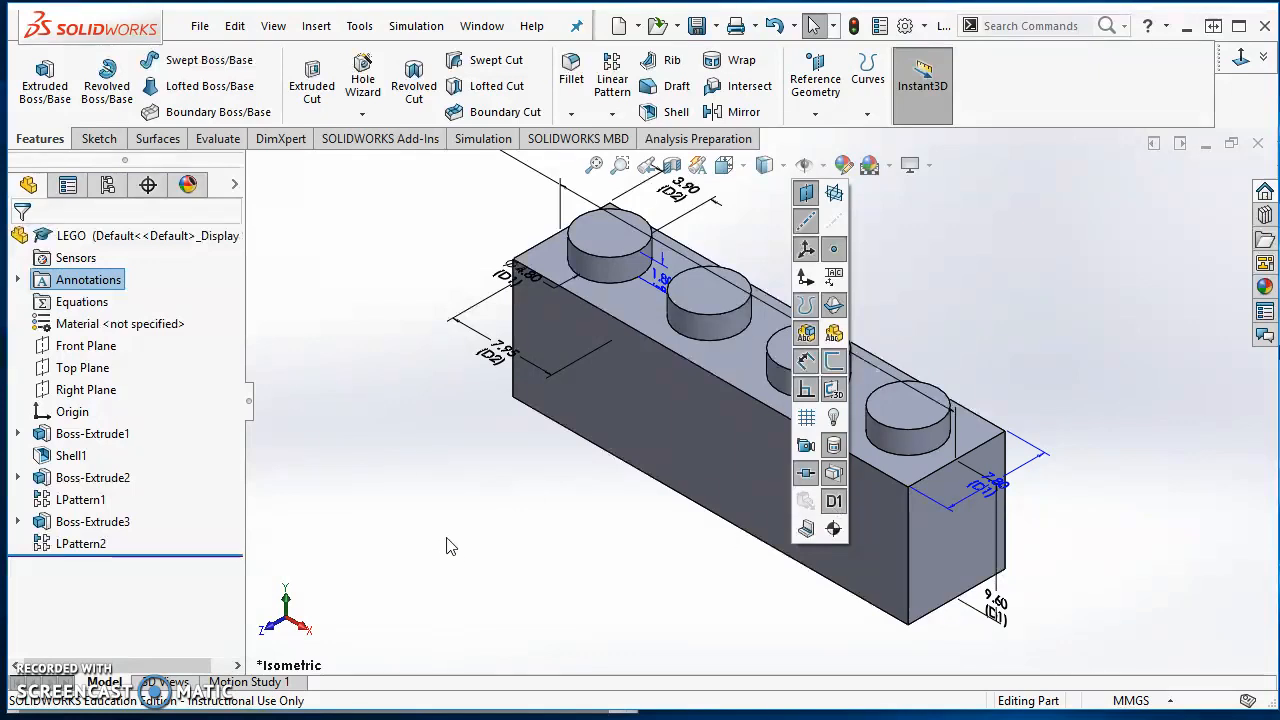
left_click(435, 454)
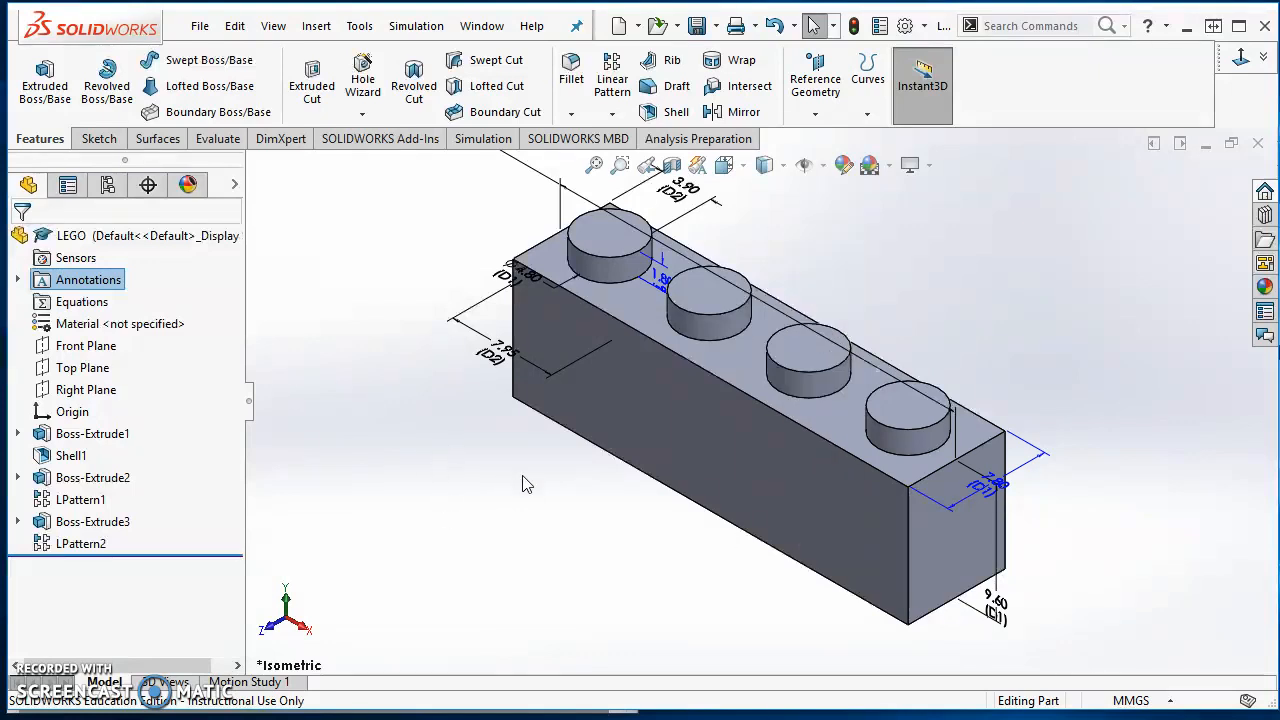
- Move the stud pattern's instance-count dimension clear of the studs and rename it NUMBER OF POSTS
scroll(621, 447, "up", 1)
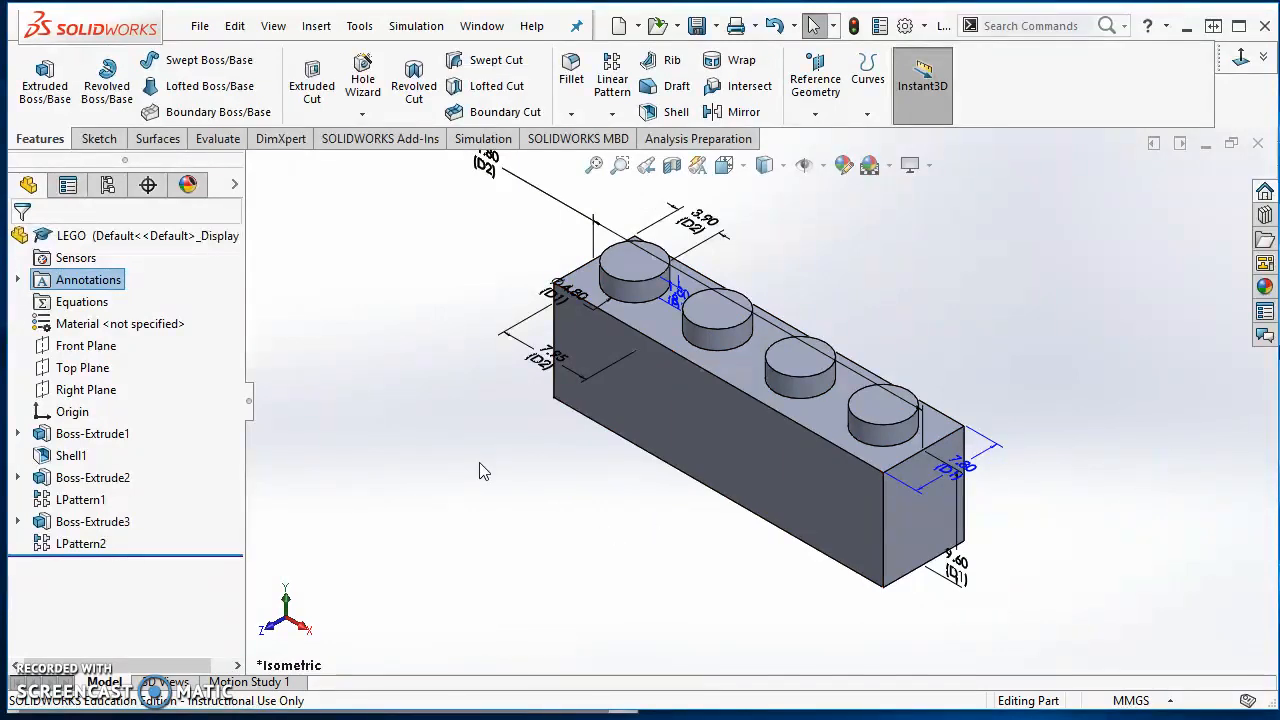
scroll(506, 494, "up", 2)
scroll(717, 400, "down", 2)
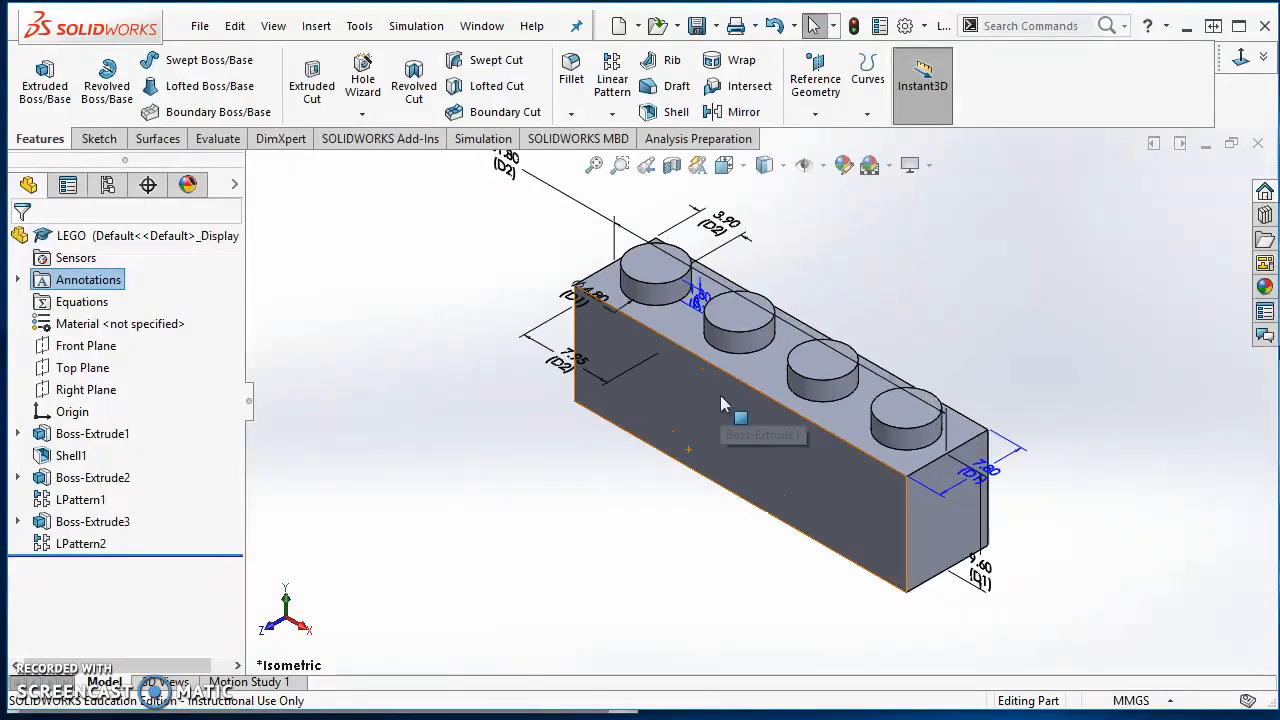
scroll(722, 400, "down", 2)
scroll(640, 491, "up", 1)
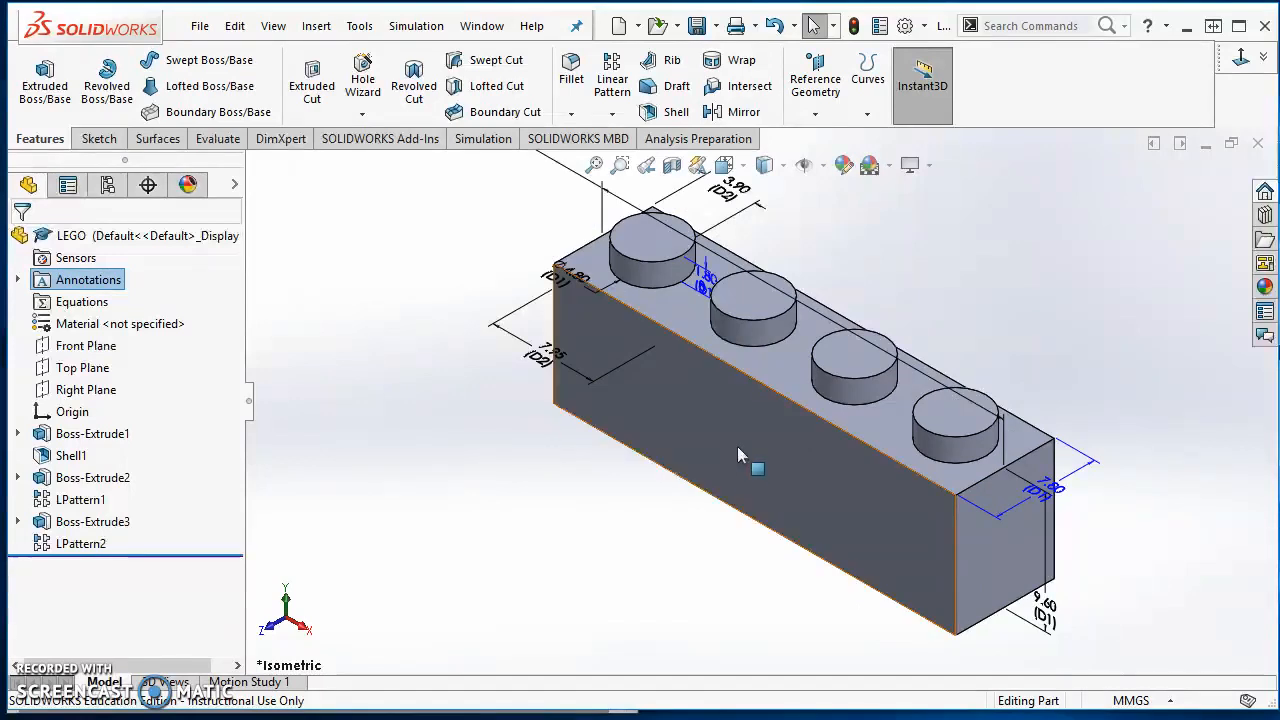
scroll(700, 565, "down", 2)
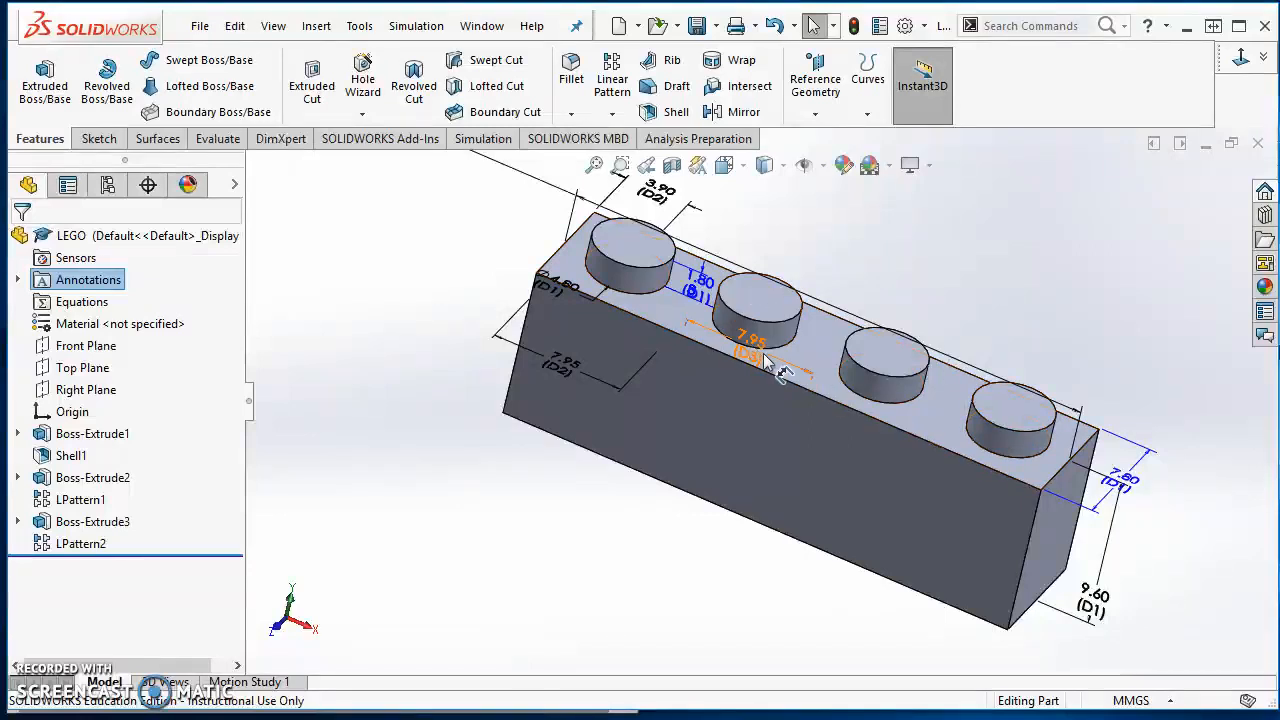
left_click(758, 333)
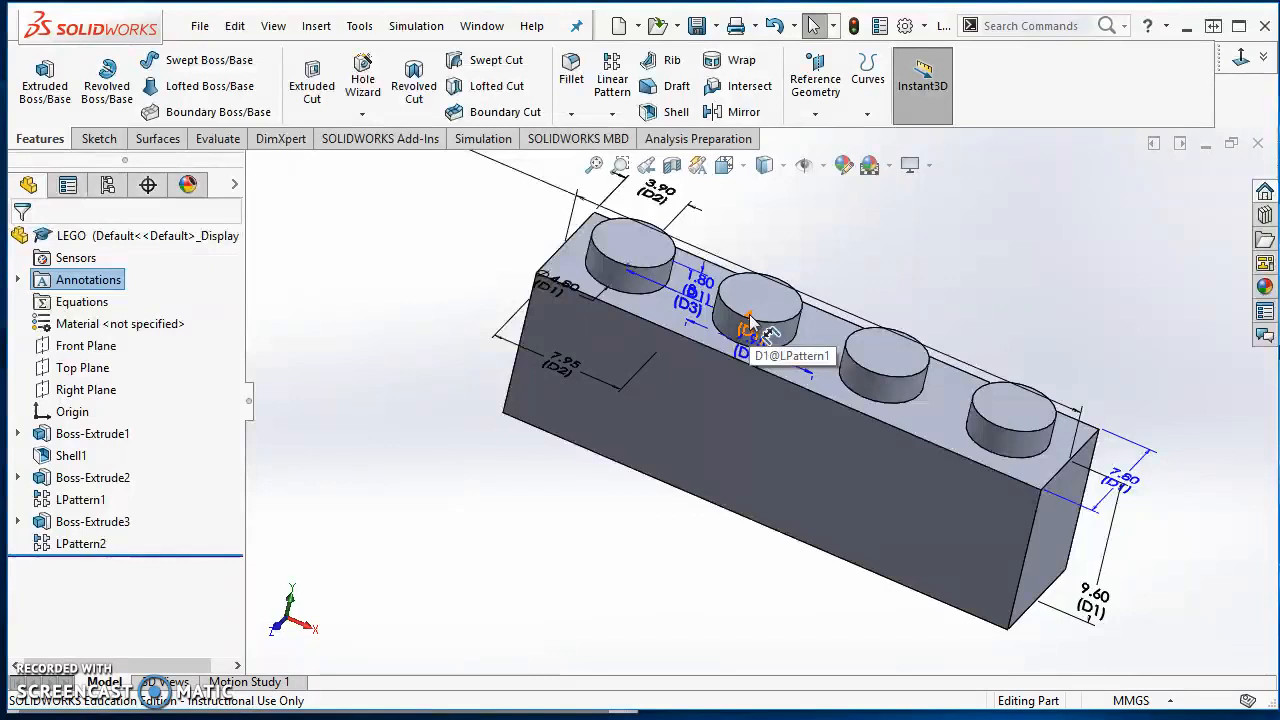
left_click_drag(750, 321, 832, 253)
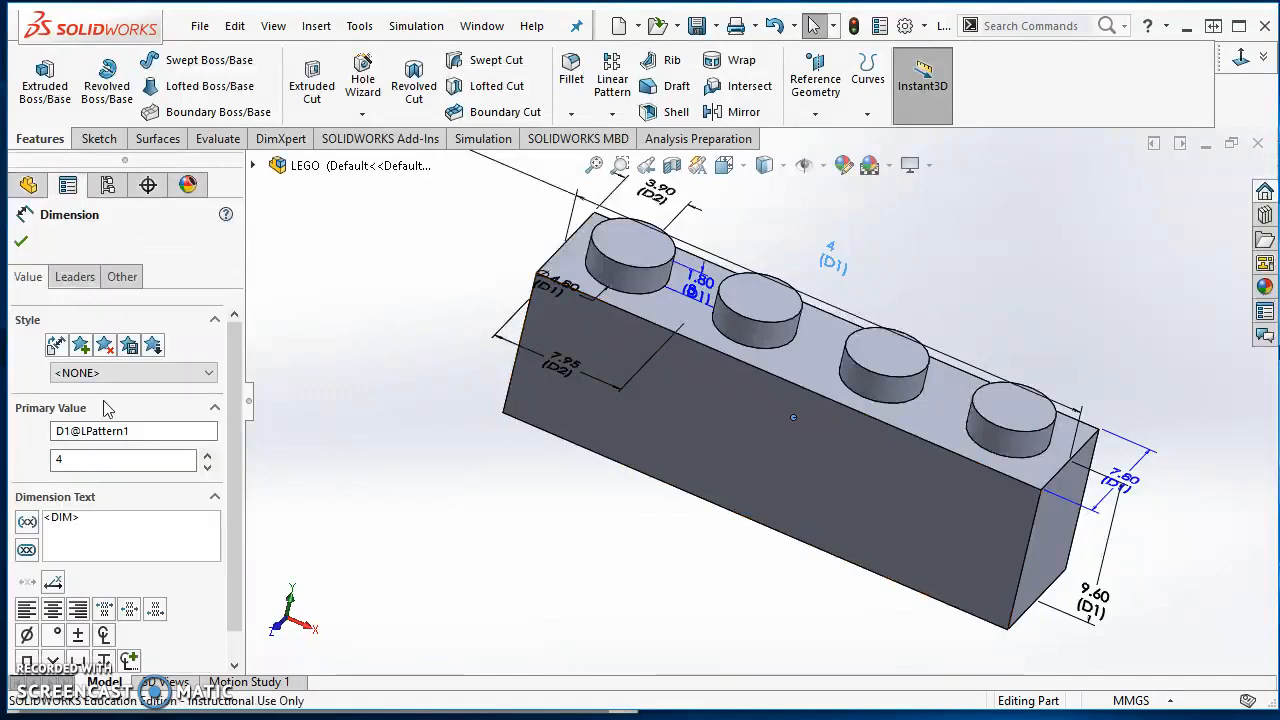
left_click_drag(160, 431, 49, 437)
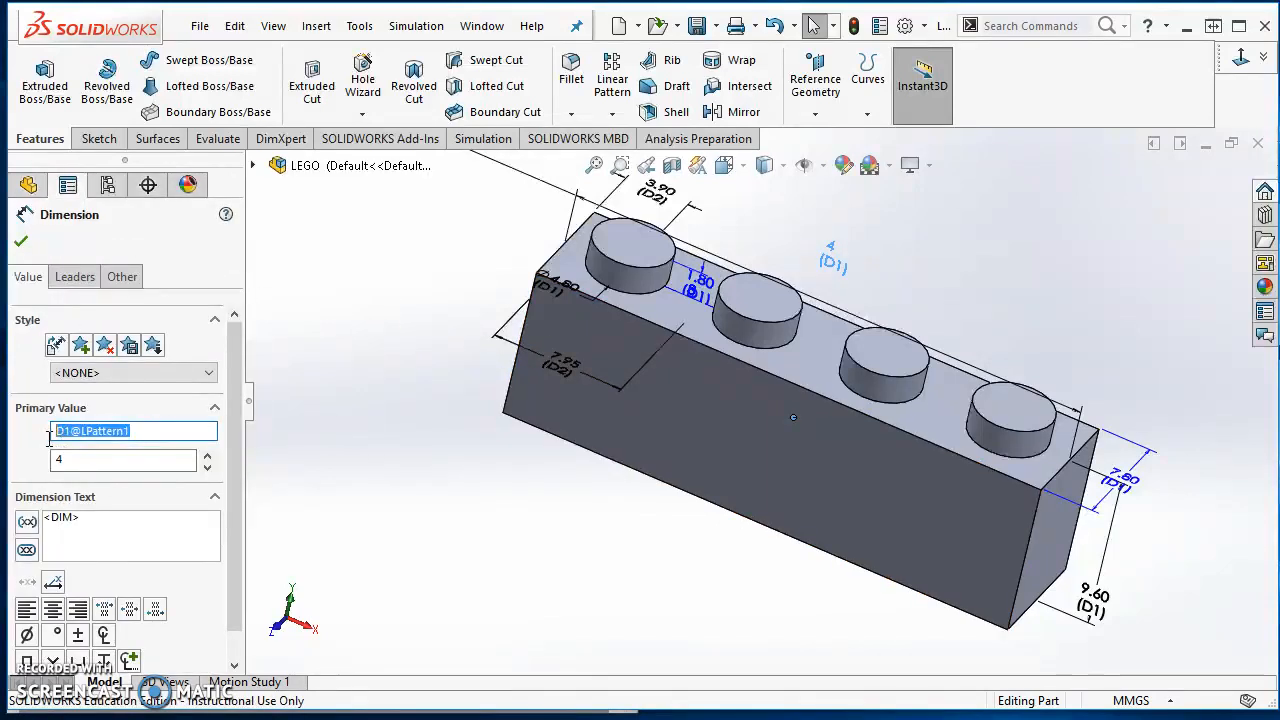
type("NUMBER OF POSTS")
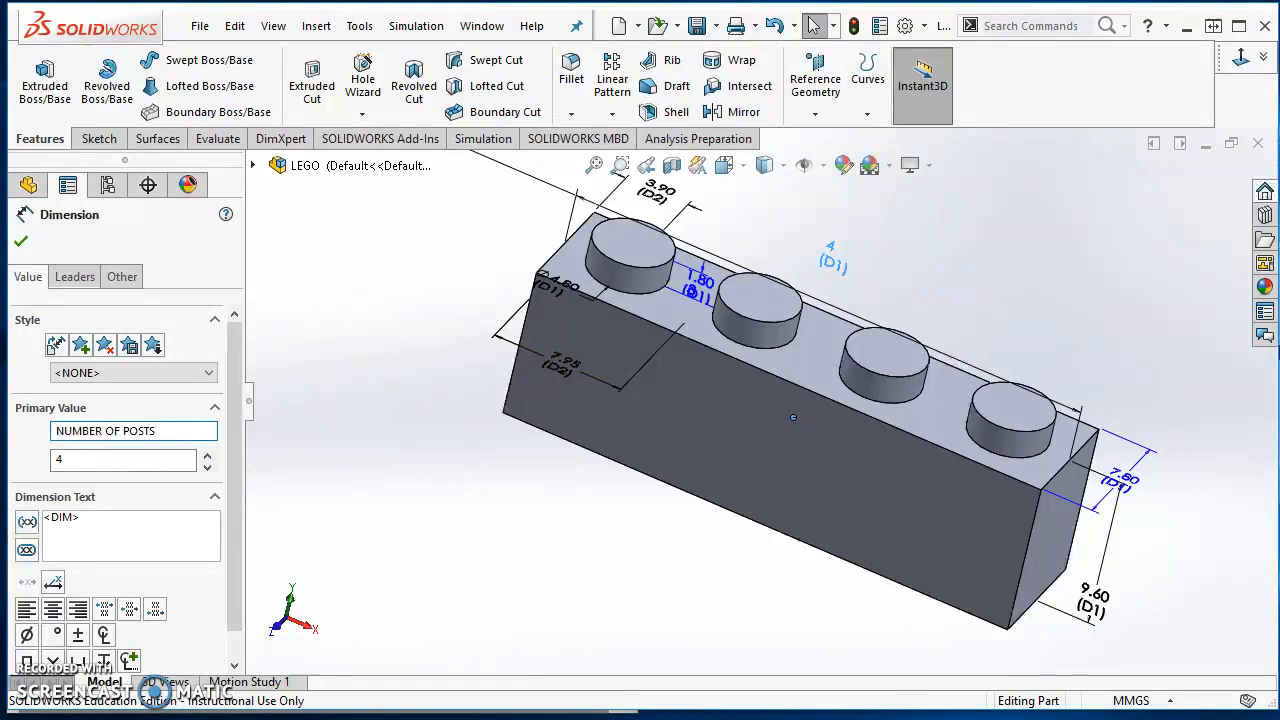
left_click(21, 243)
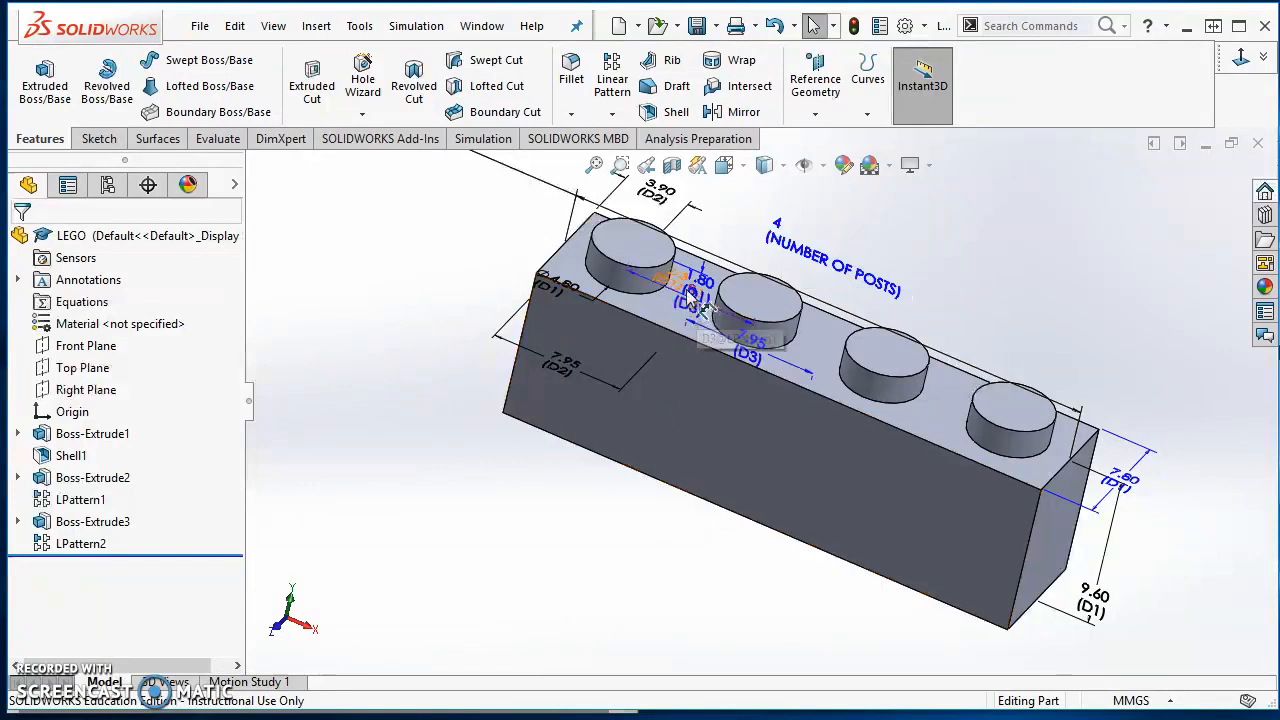
- Move the 8 mm stud spacing, 1.80 mm stud height and 3 mm pin diameter dimensions outside the brick
left_click_drag(692, 302, 724, 198)
scroll(668, 508, "up", 1)
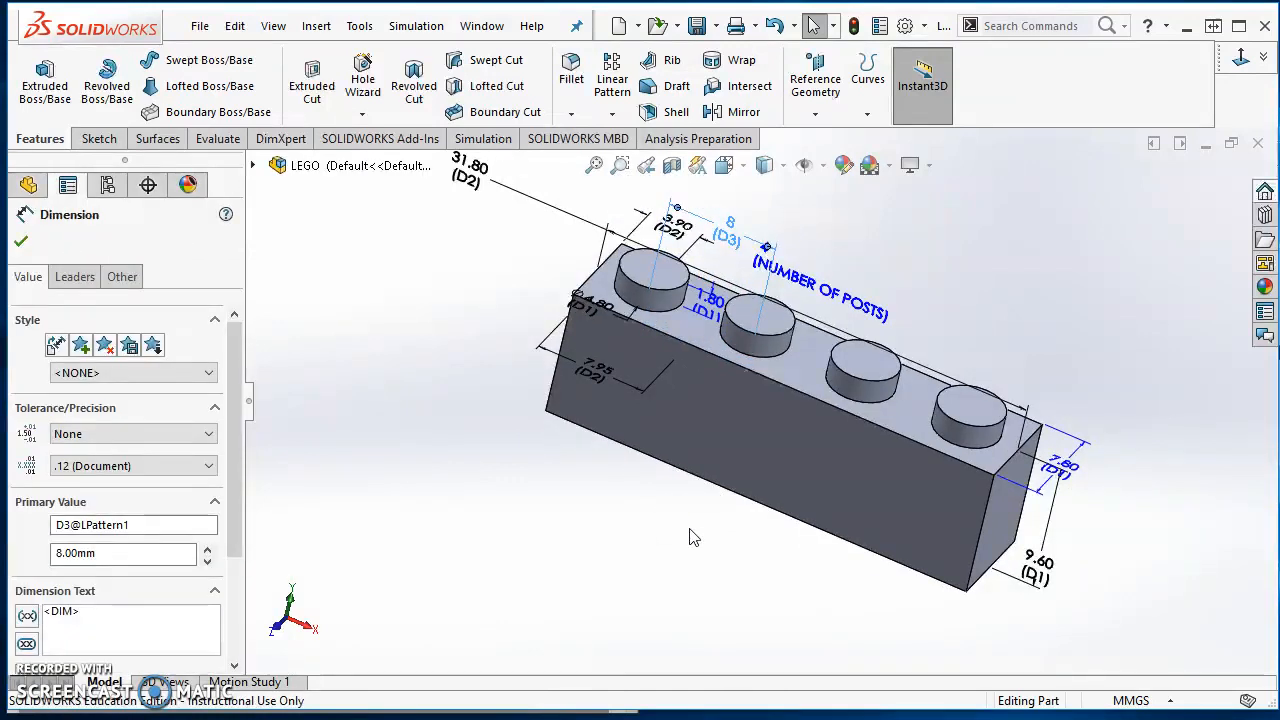
scroll(680, 428, "down", 1)
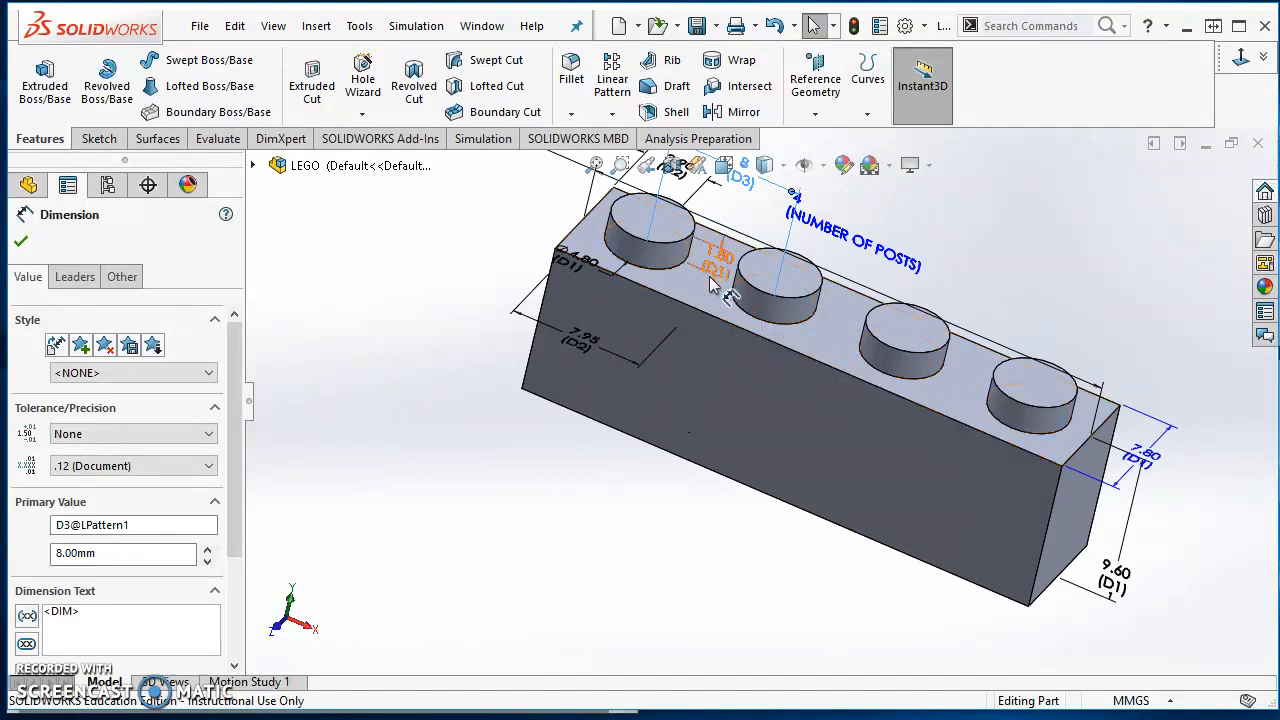
left_click_drag(716, 260, 512, 225)
mouse_move(697, 366)
left_mouse_down()
mouse_move(565, 470)
mouse_move(450, 384)
mouse_move(440, 300)
left_mouse_up()
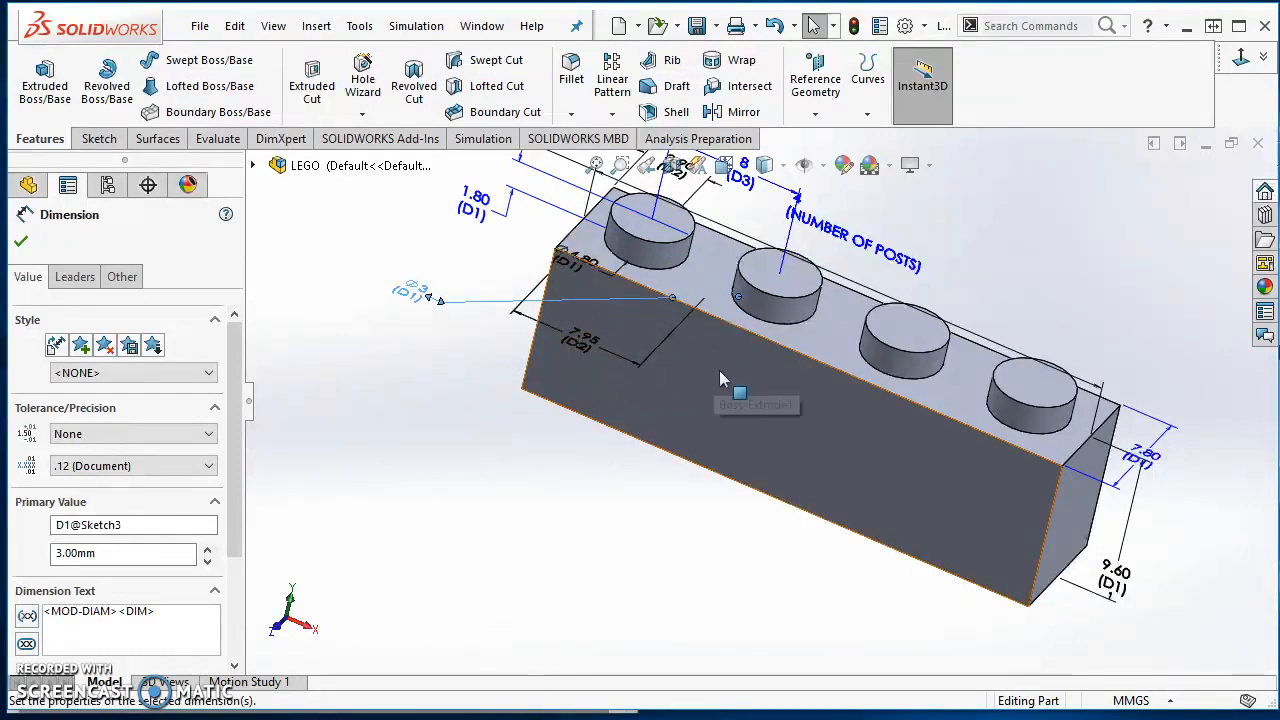
- Move the 7.95 mm pin spacing dimension clear of the brick on its open underside
scroll(730, 390, "up", 1)
scroll(755, 440, "down", 1)
mouse_move(755, 431)
middle_mouse_down()
mouse_move(748, 388)
mouse_move(770, 440)
middle_mouse_up()
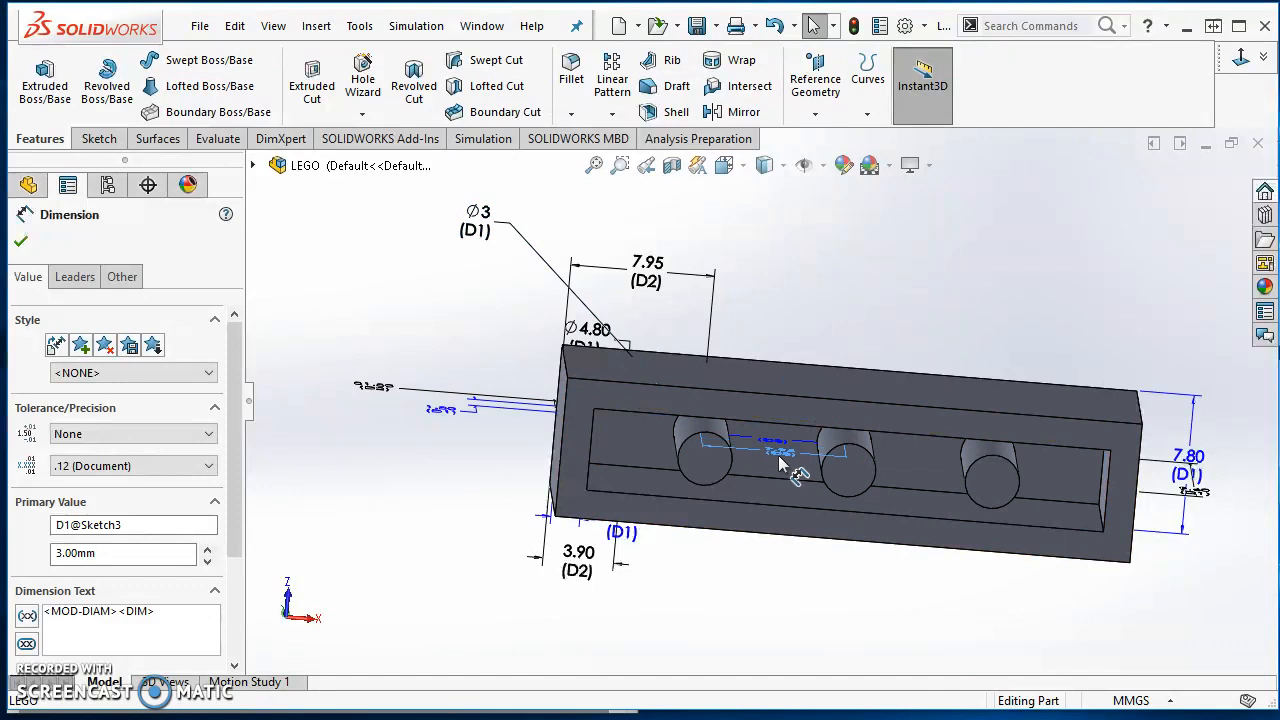
left_click(775, 538)
middle_click_drag(775, 538, 757, 611)
left_click_drag(737, 621, 755, 502)
left_click(817, 525)
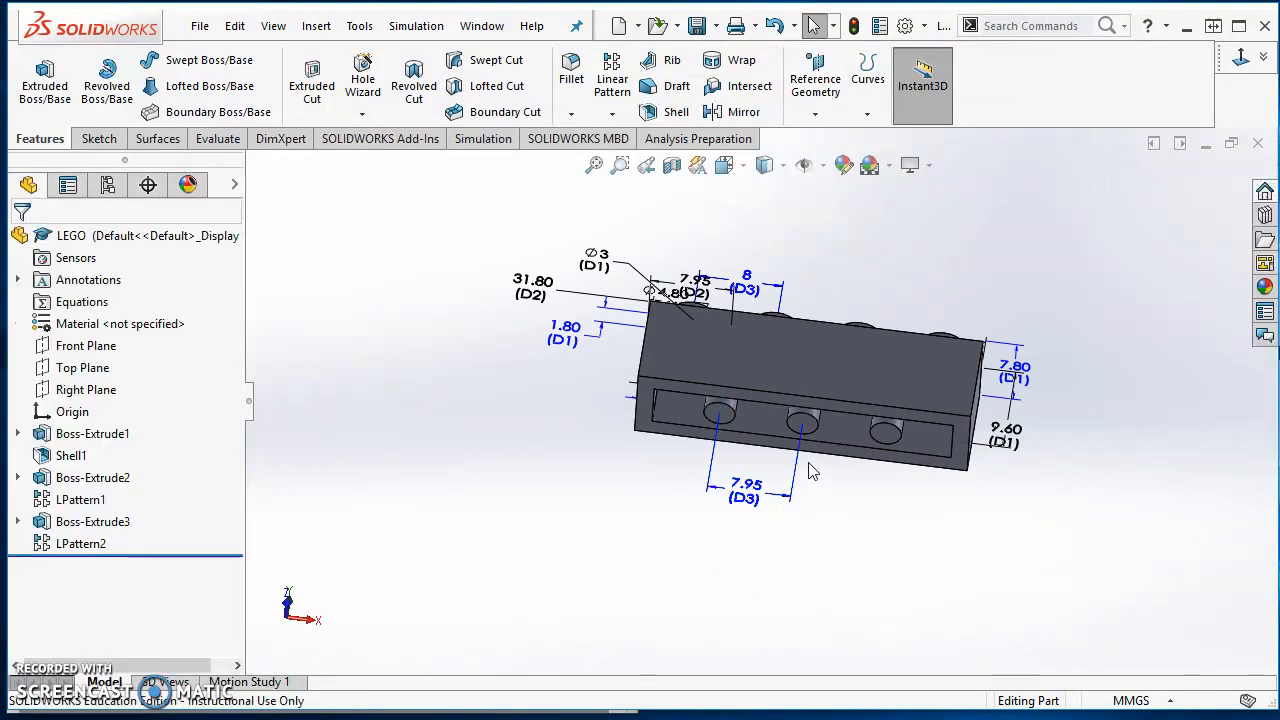
- Move the inner pin pattern's instance-count dimension beside the brick and rename it NUMBER OF INSIDE POSTS
middle_click_drag(798, 392, 806, 405)
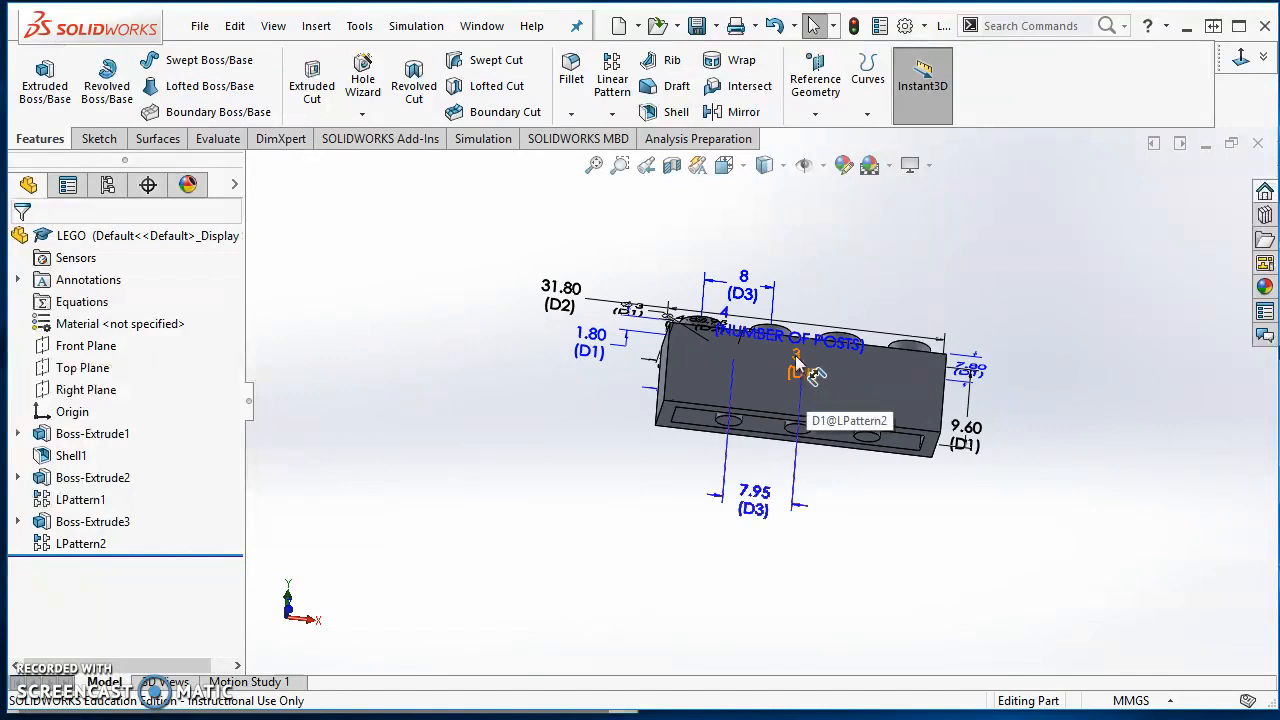
left_click_drag(800, 365, 600, 428)
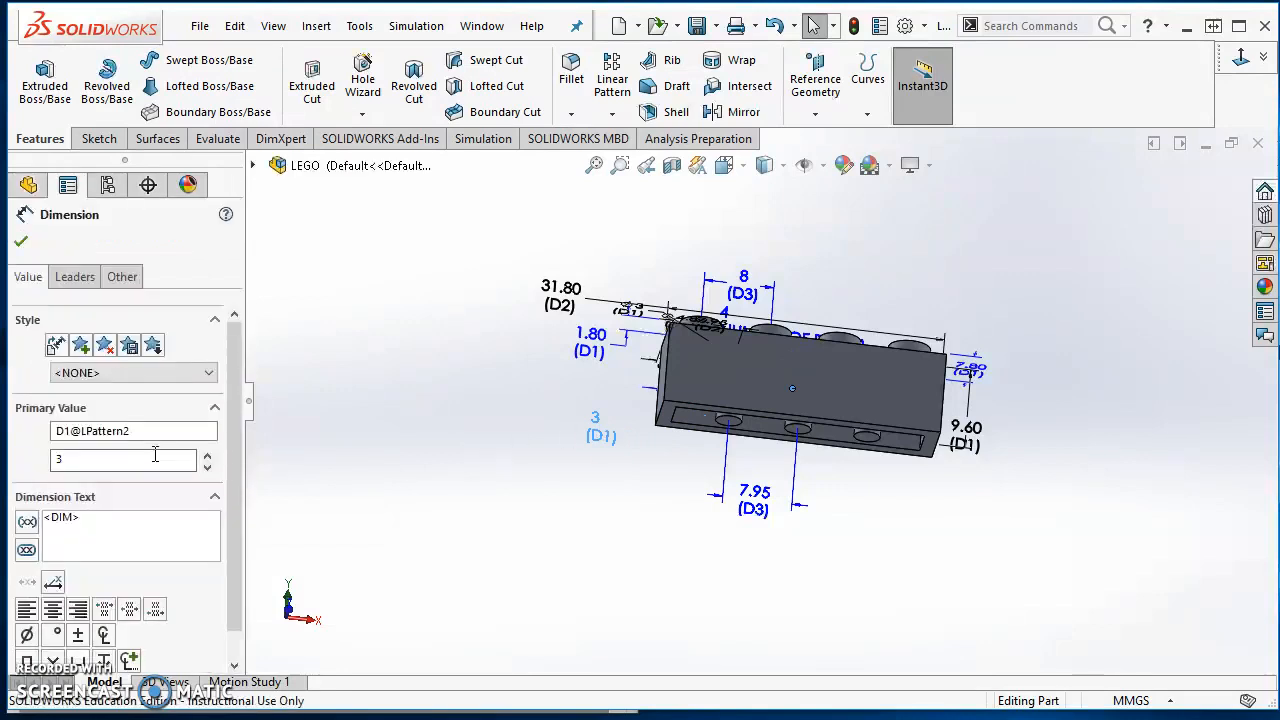
double_click(95, 430)
type("NUMBER OF INSIDE POSTS")
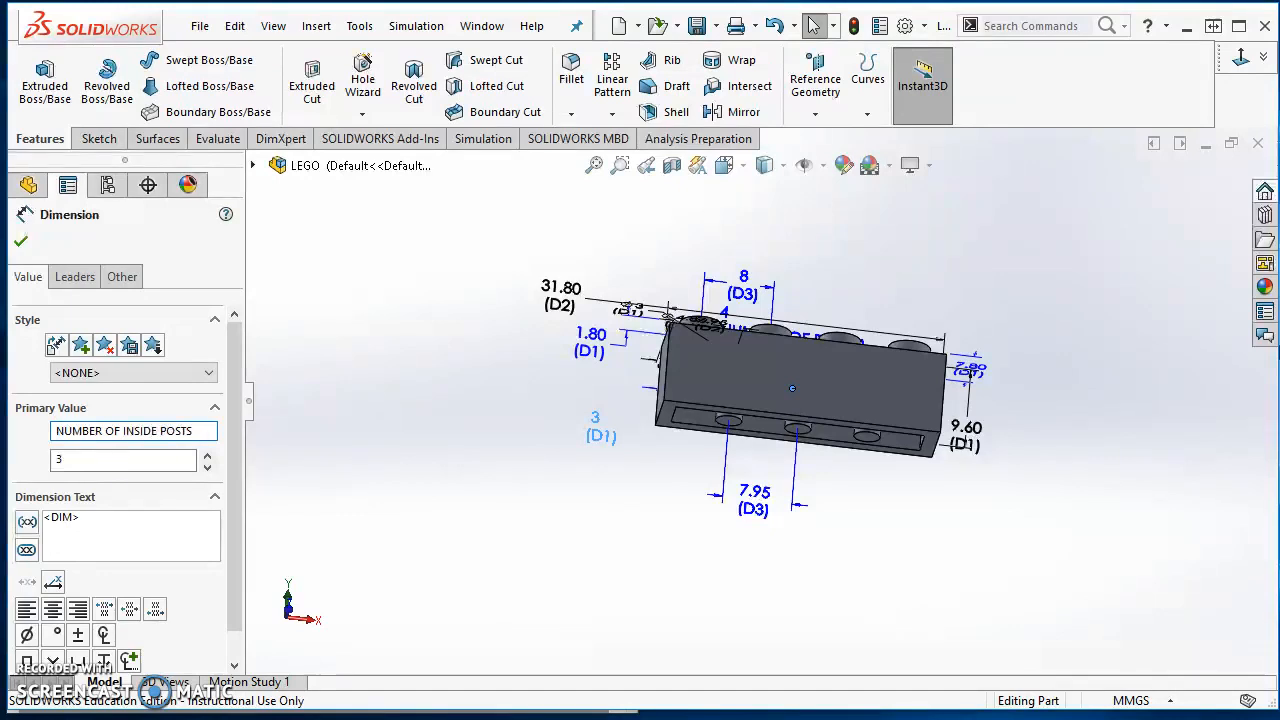
left_click(21, 243)
- Move the brick's 31.80 mm overall length dimension farther out from the body and rename it LENGTH
middle_click_drag(497, 510, 745, 468)
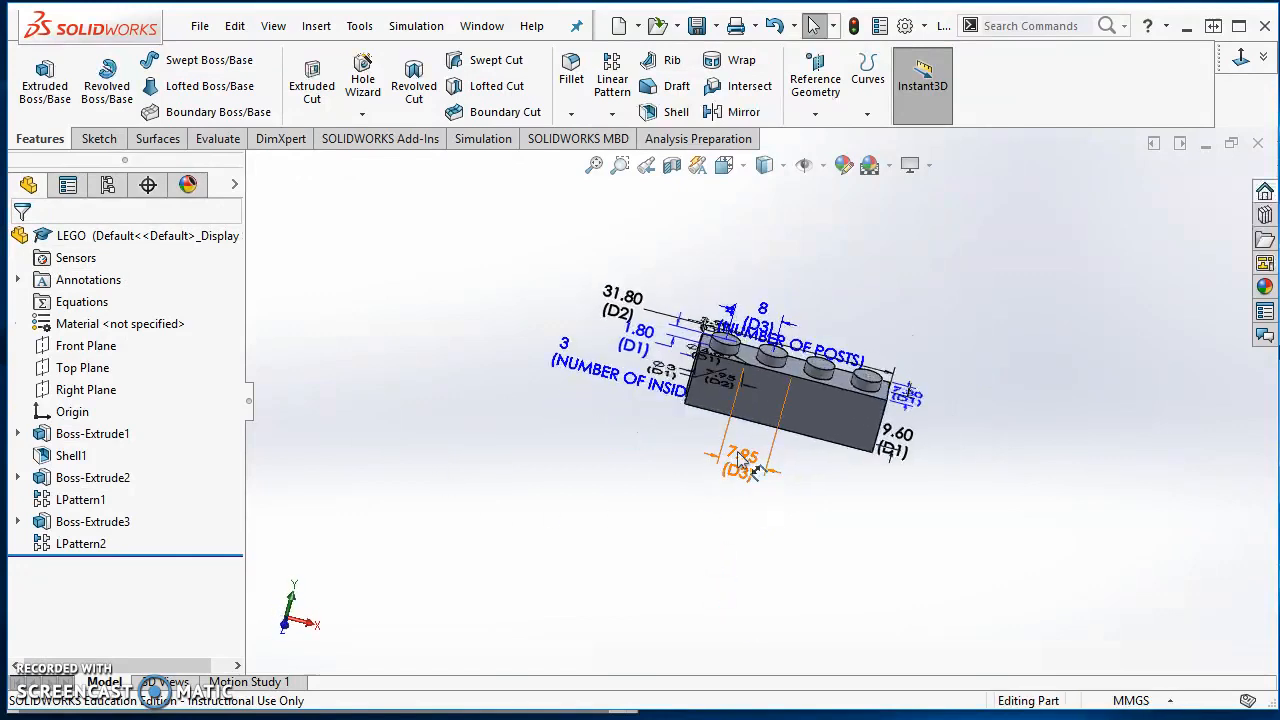
scroll(705, 395, "down", 2)
middle_click_drag(600, 285, 594, 308)
double_click(612, 280)
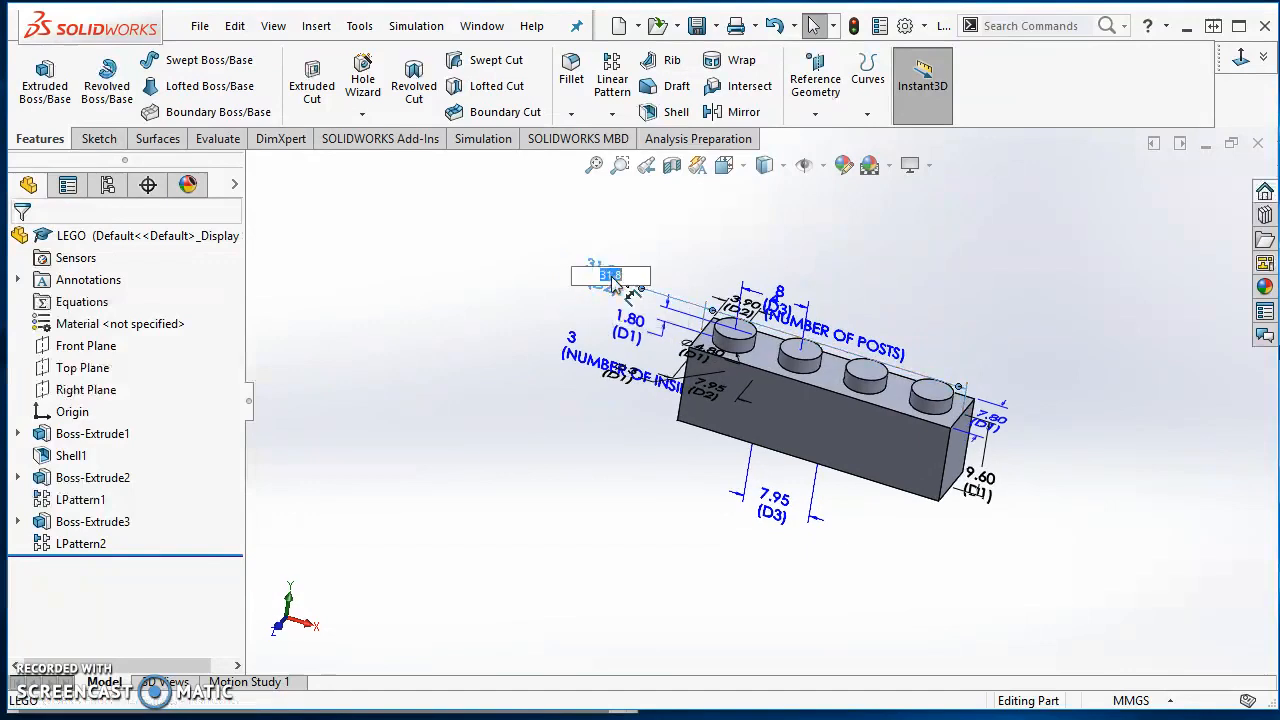
key("Escape")
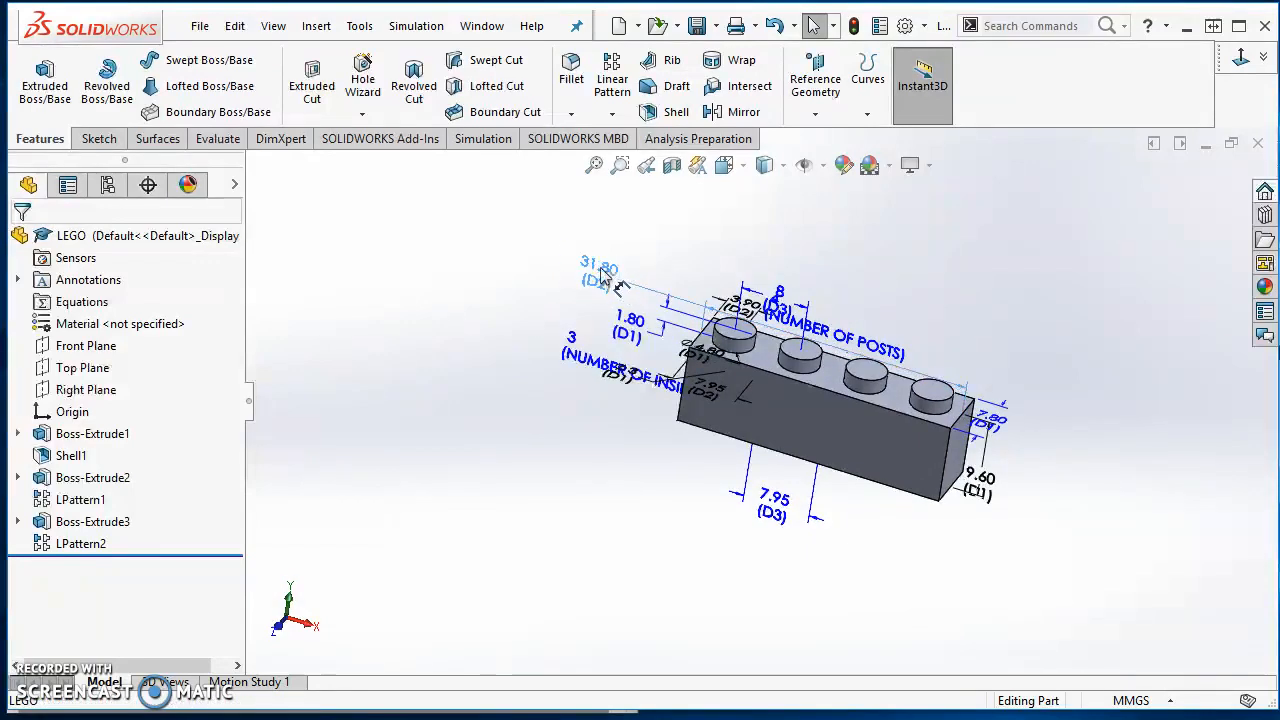
left_click_drag(590, 270, 582, 257)
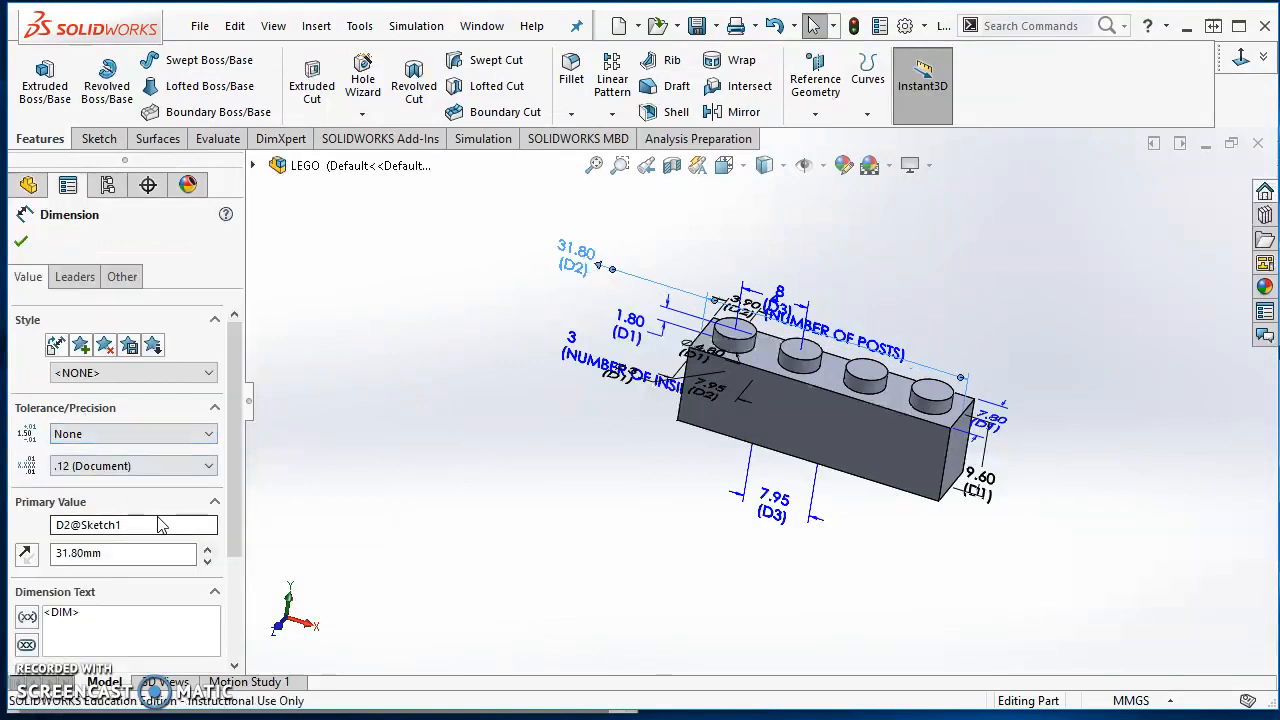
left_click_drag(143, 525, 28, 521)
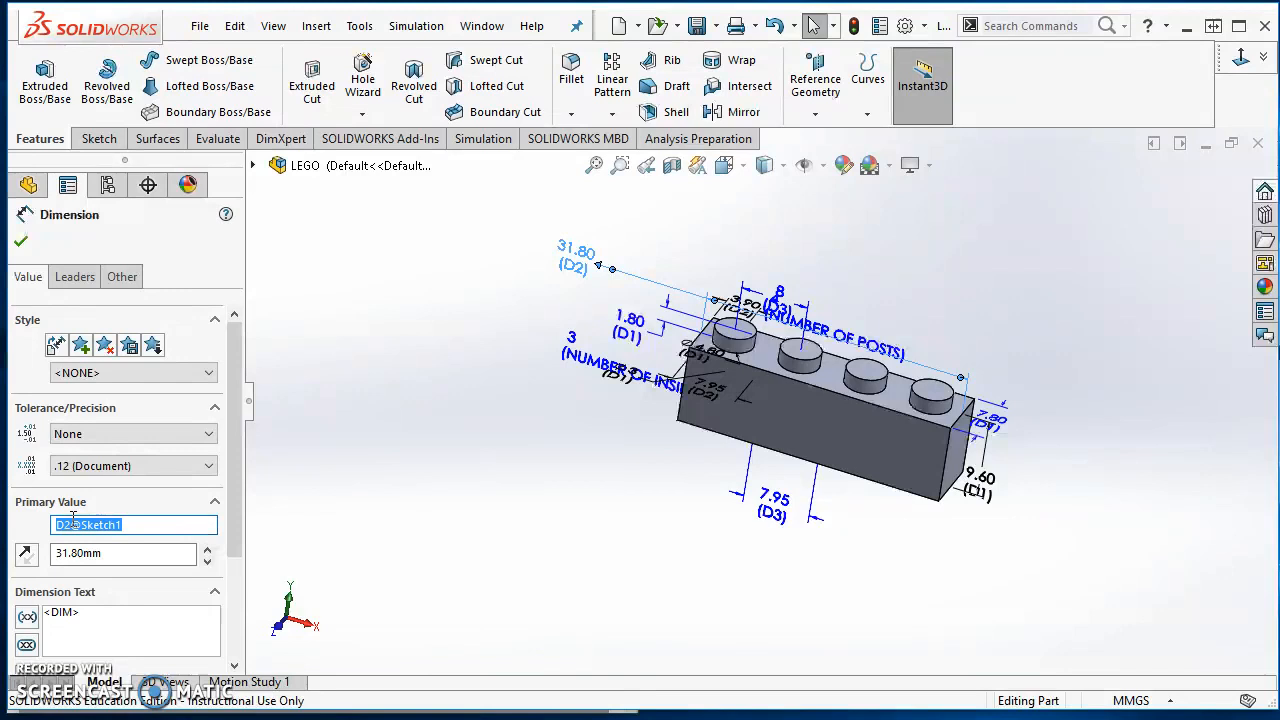
type("LENGTH")
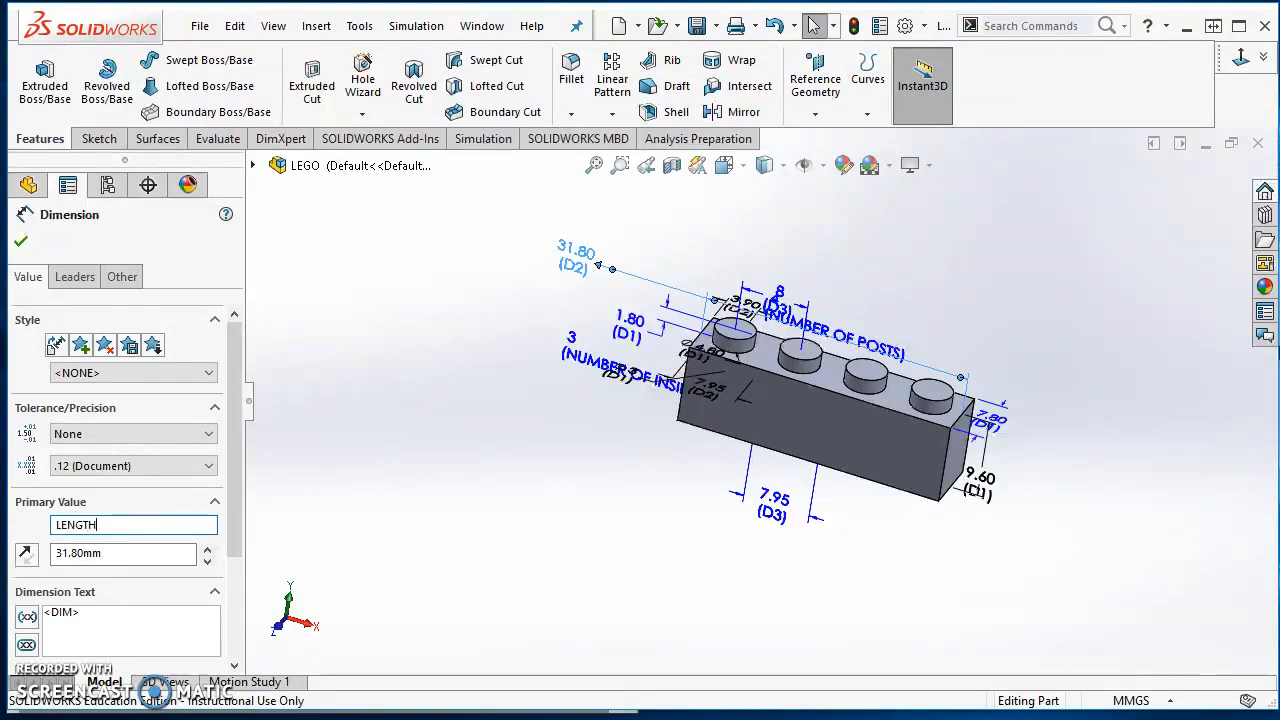
left_click(21, 241)
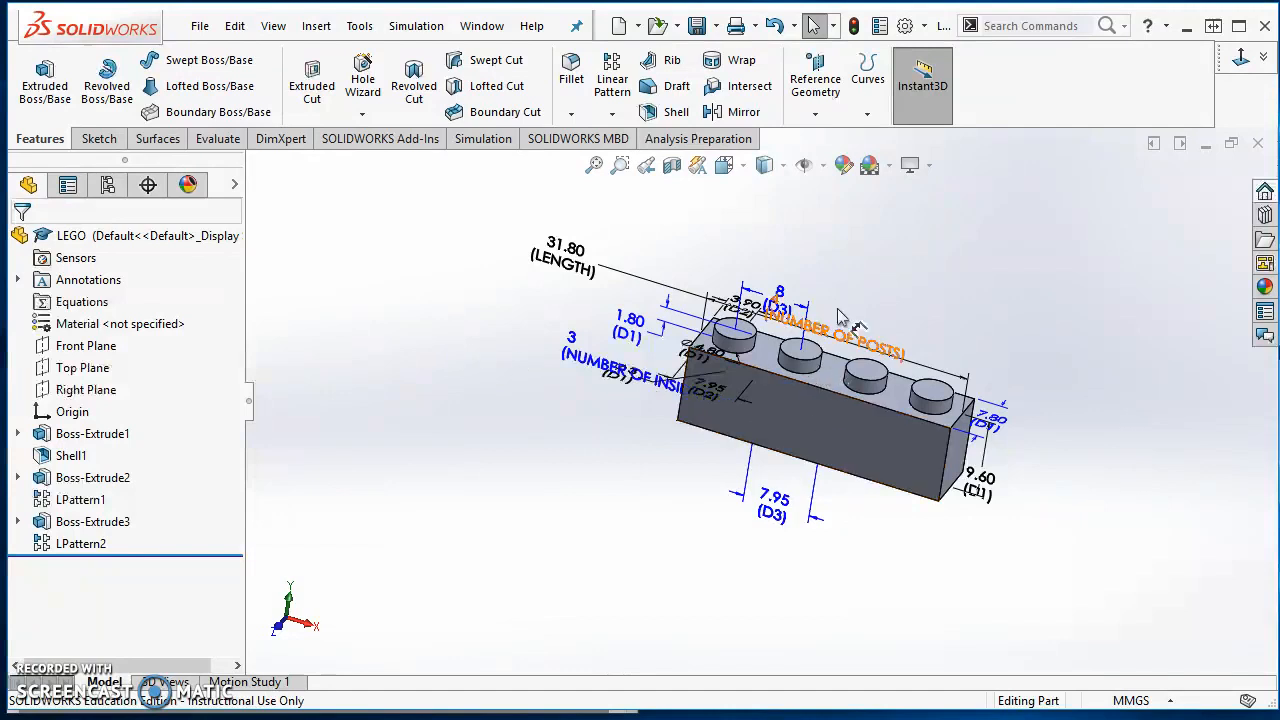
- Move the NUMBER OF INSIDE POSTS dimension below the 3 mm pin diameter and the NUMBER OF POSTS dimension clear above the studs
scroll(848, 340, "down", 2)
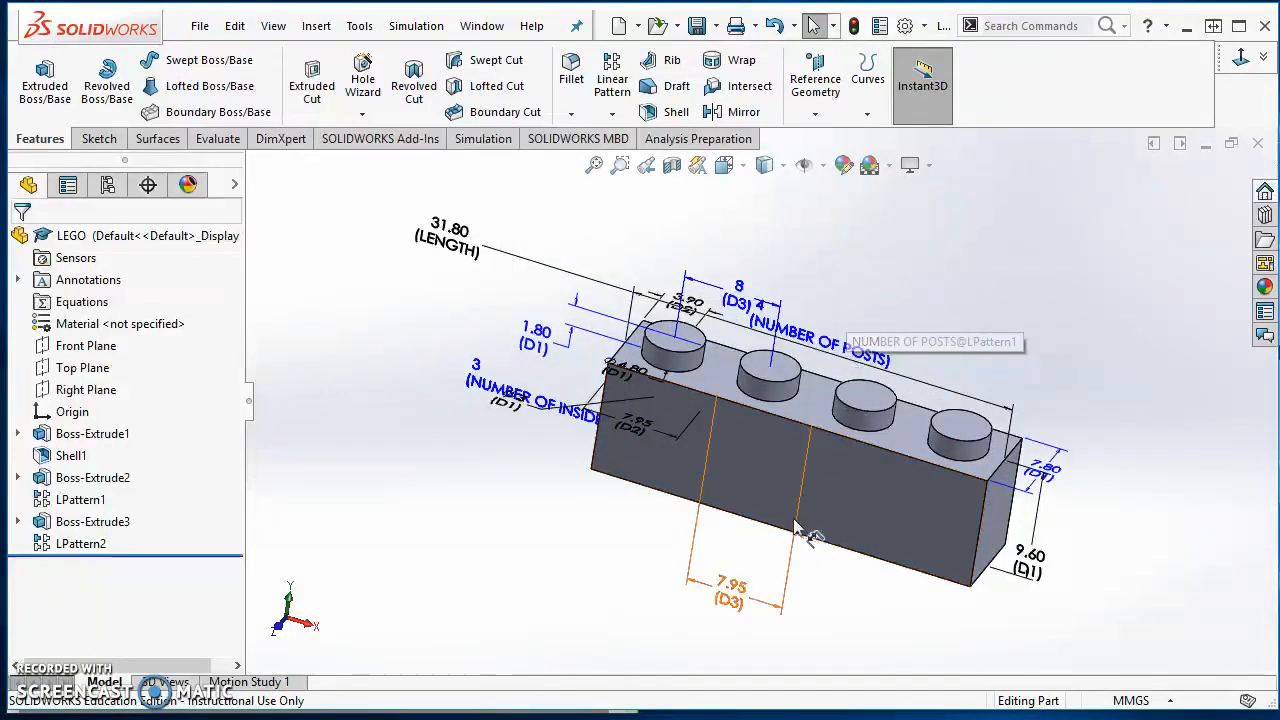
scroll(810, 390, "up", 2)
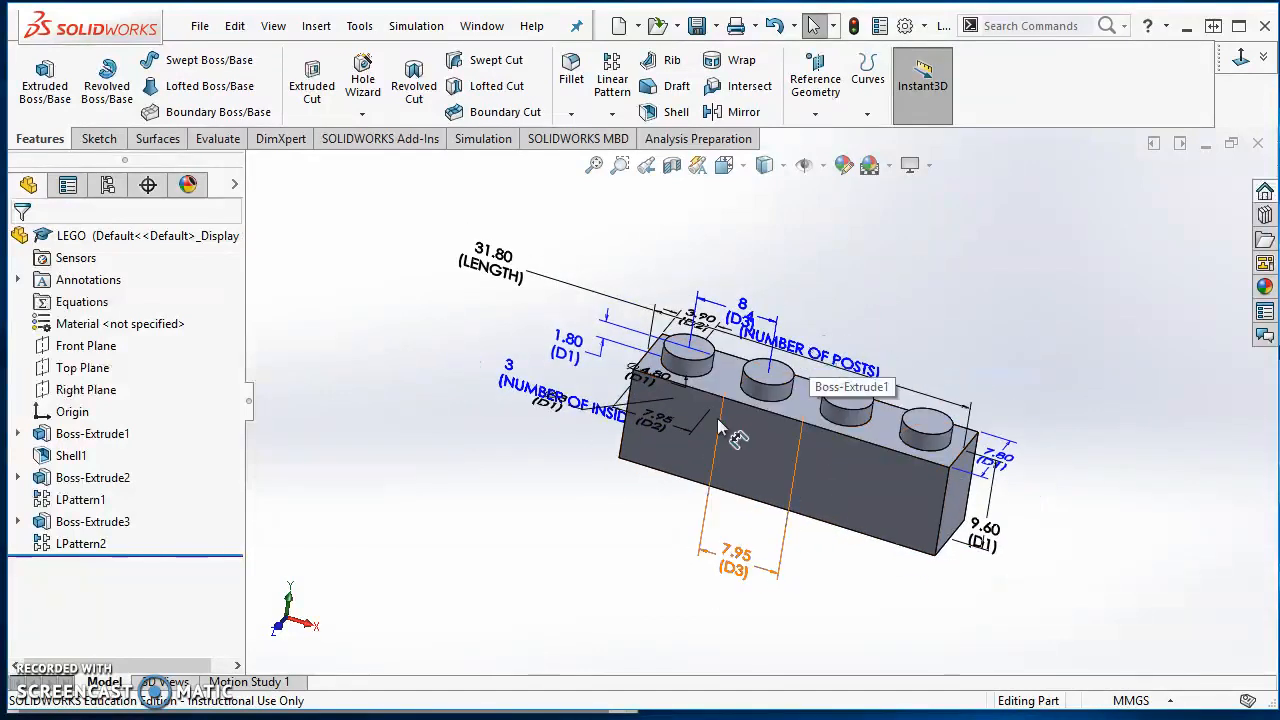
left_click_drag(512, 395, 511, 466)
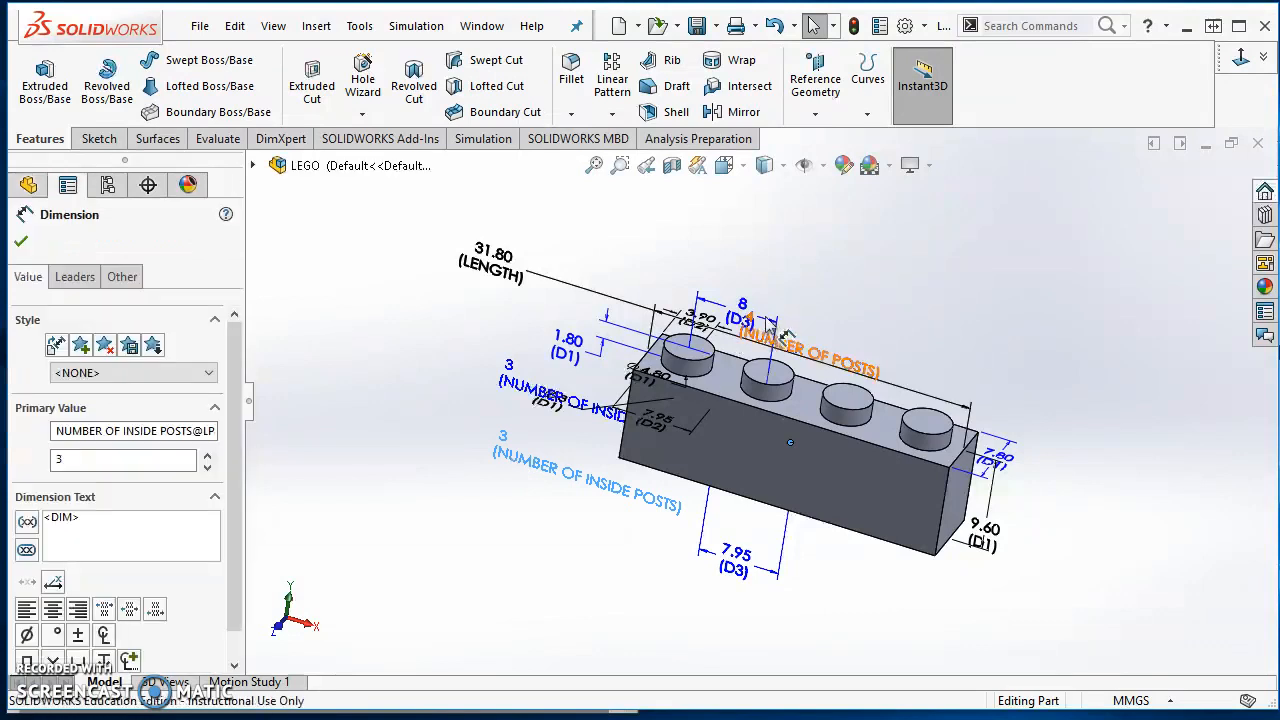
left_click_drag(812, 356, 866, 370)
left_click(440, 388)
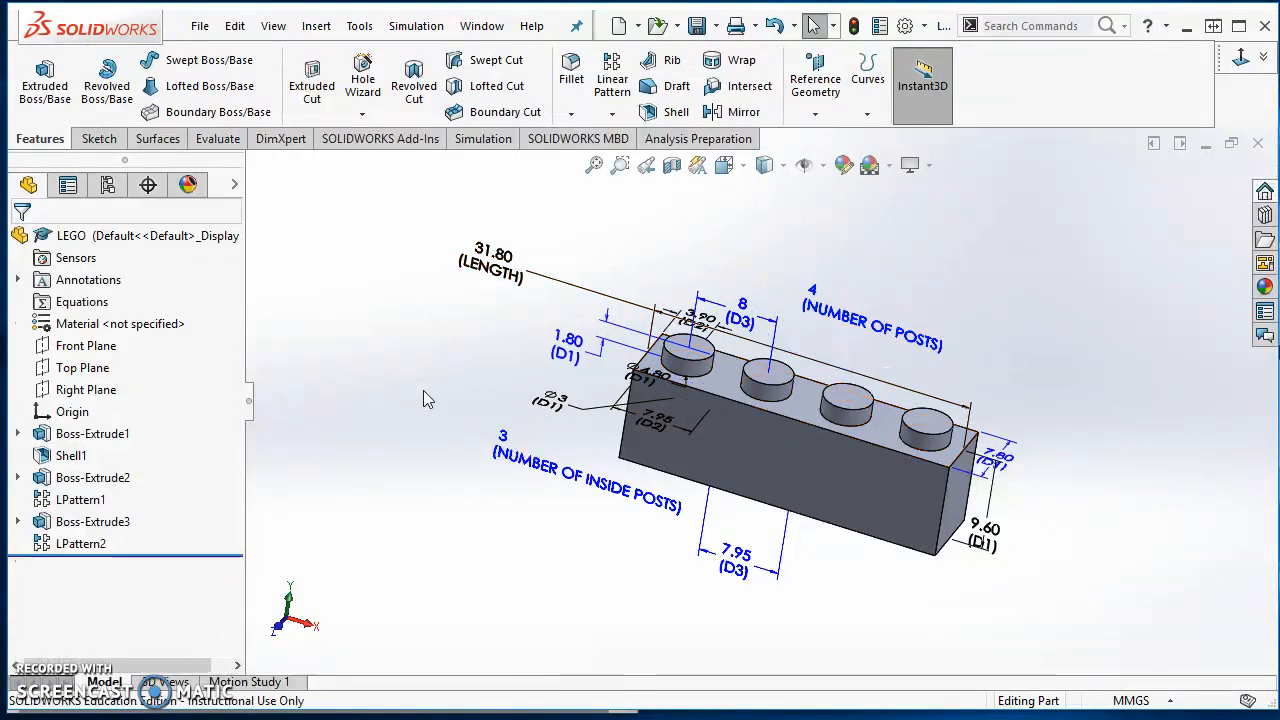
- Drive the NUMBER OF INSIDE POSTS dimension with an equation equal to NUMBER OF POSTS minus 1
double_click(504, 437)
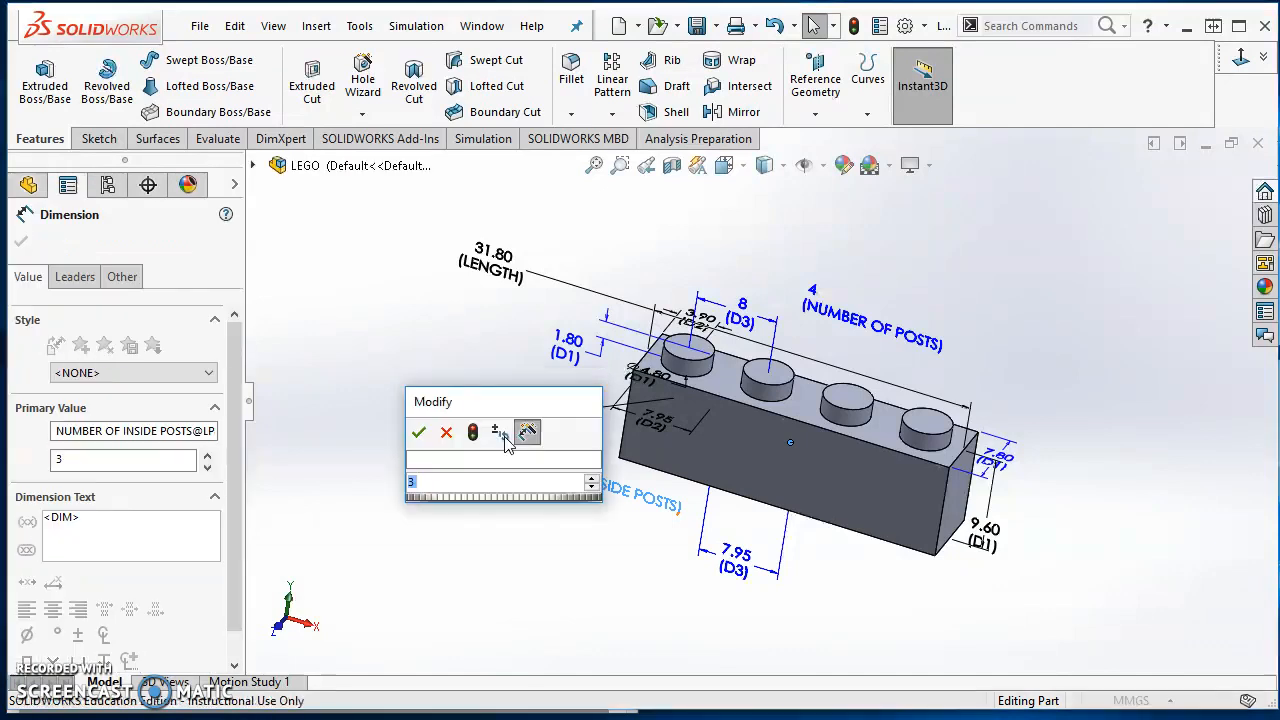
type("=")
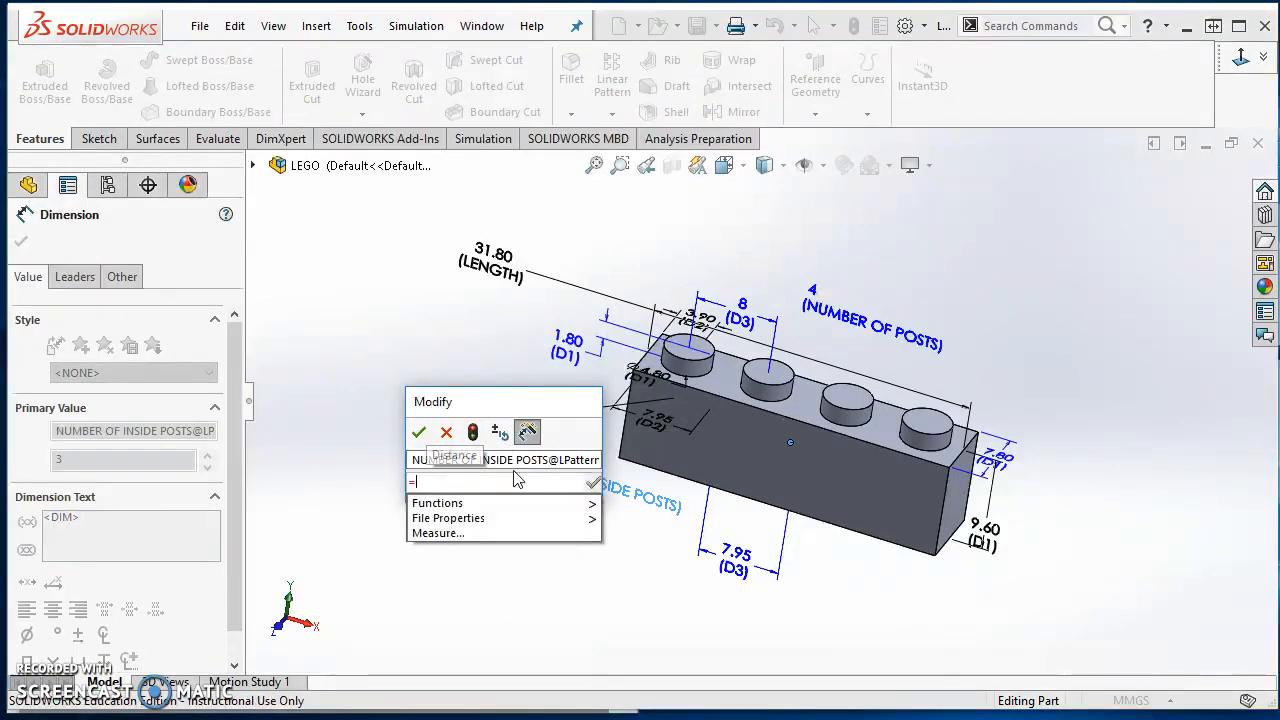
left_click(815, 297)
type("-1")
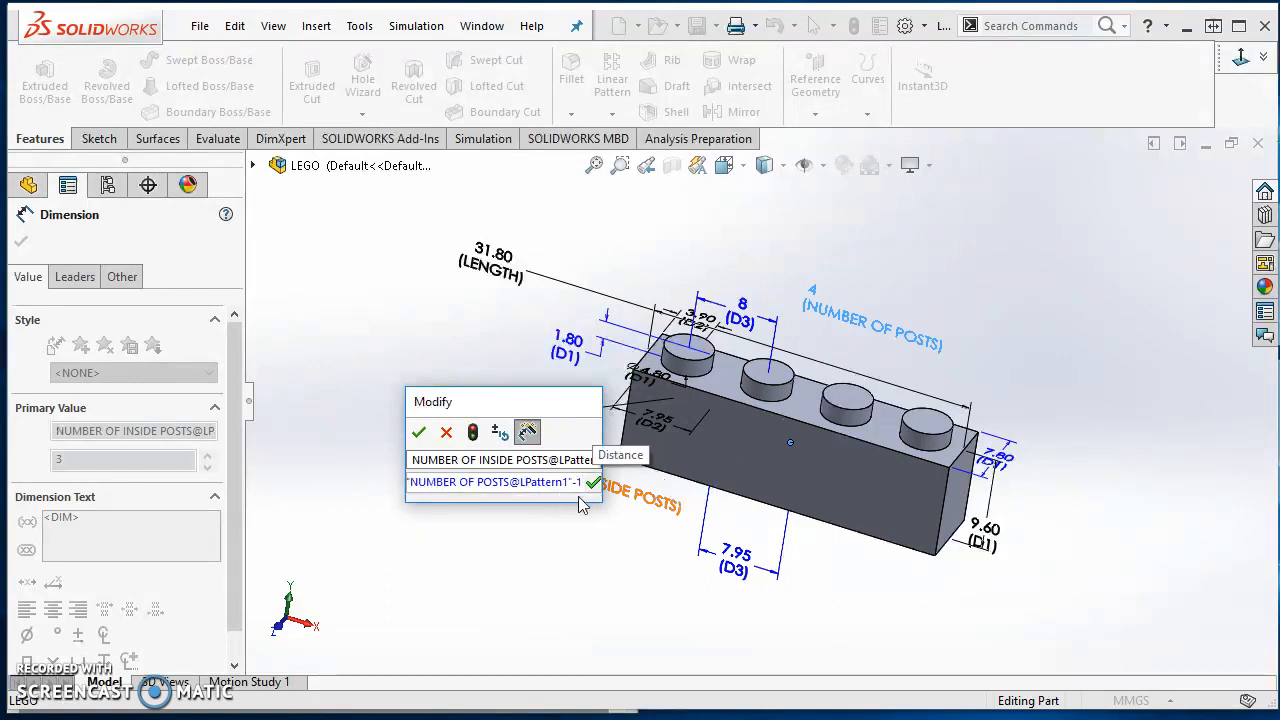
left_click(418, 431)
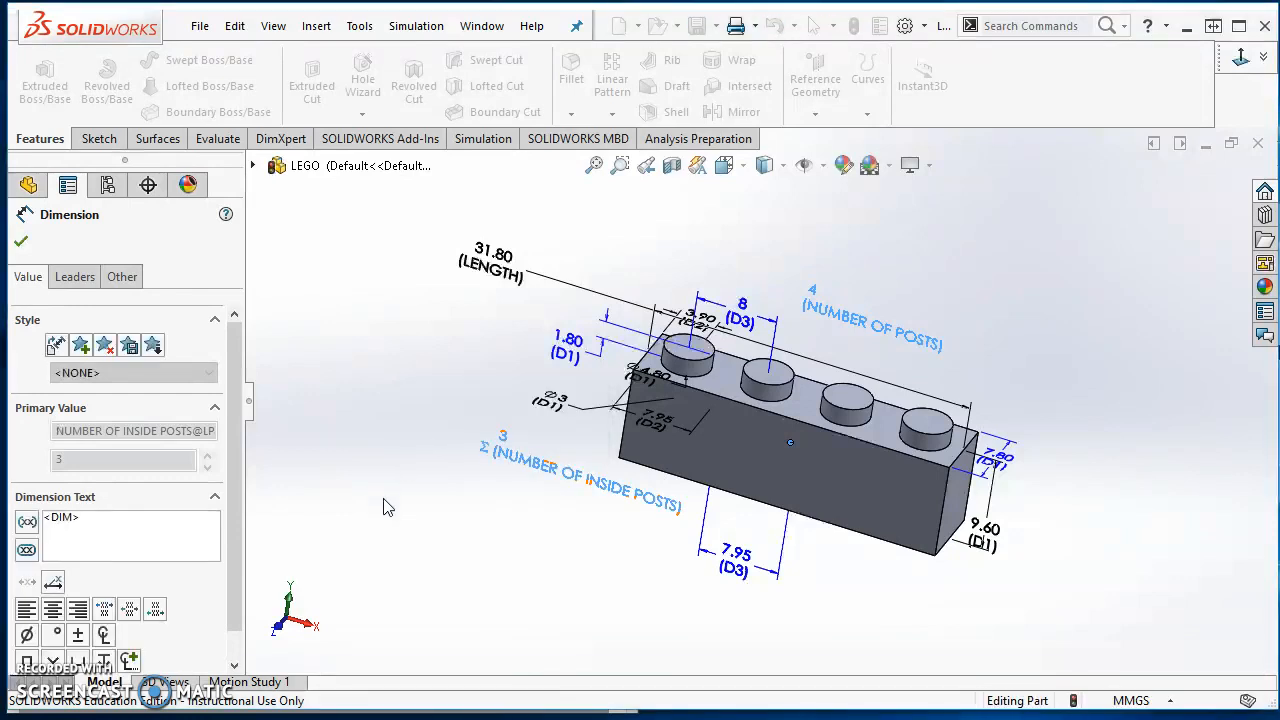
left_click(424, 512)
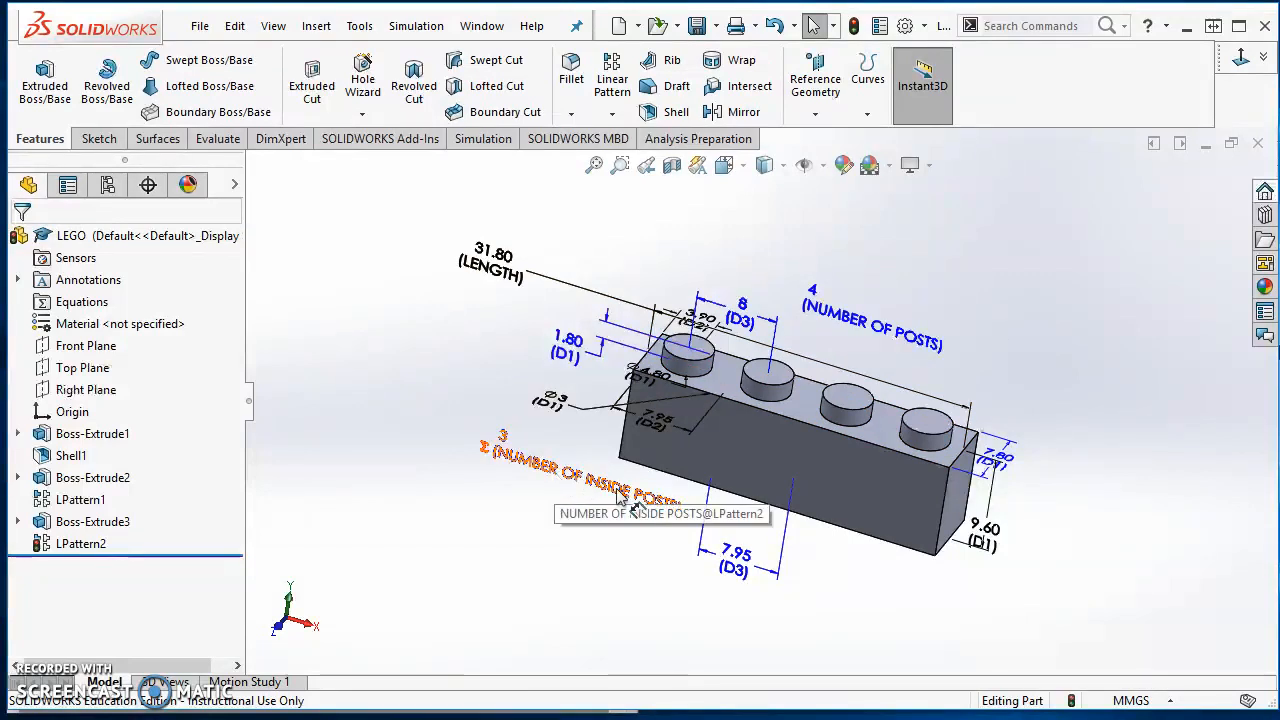
- Begin an equation for the LENGTH dimension with the first stud's 3.90 mm edge offset multiplied by 2
double_click(507, 262)
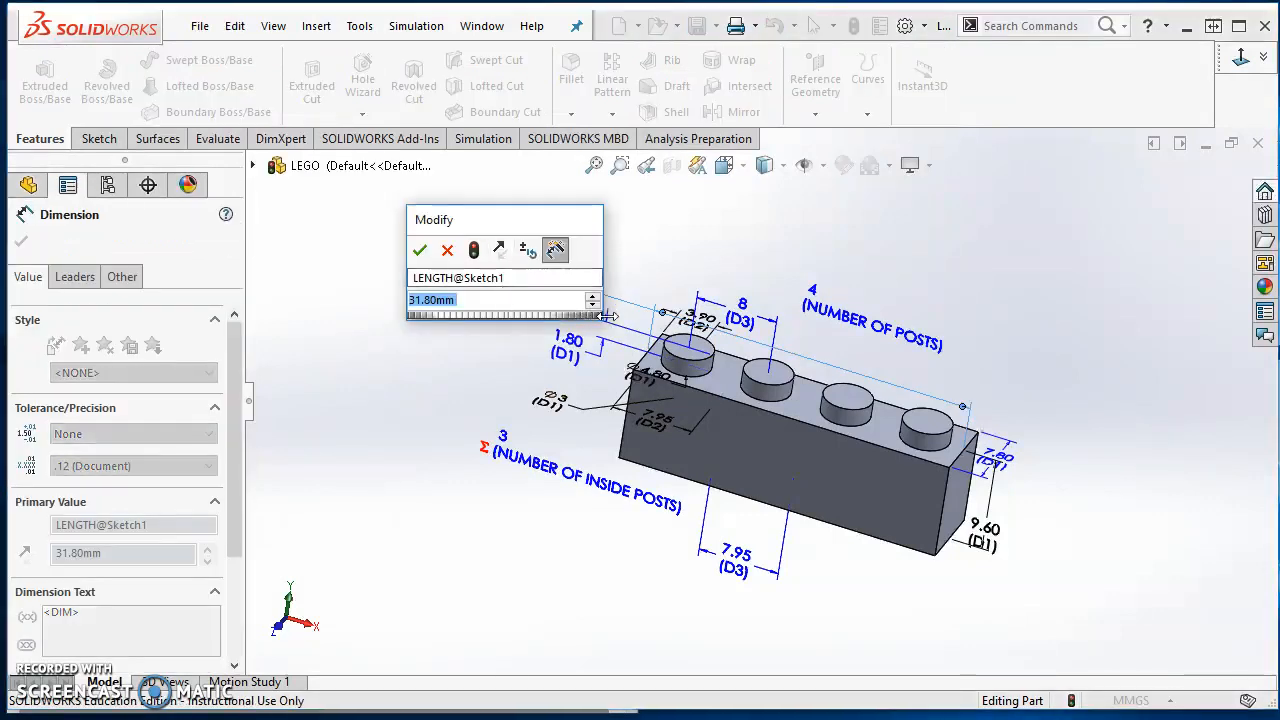
left_click_drag(545, 228, 401, 206)
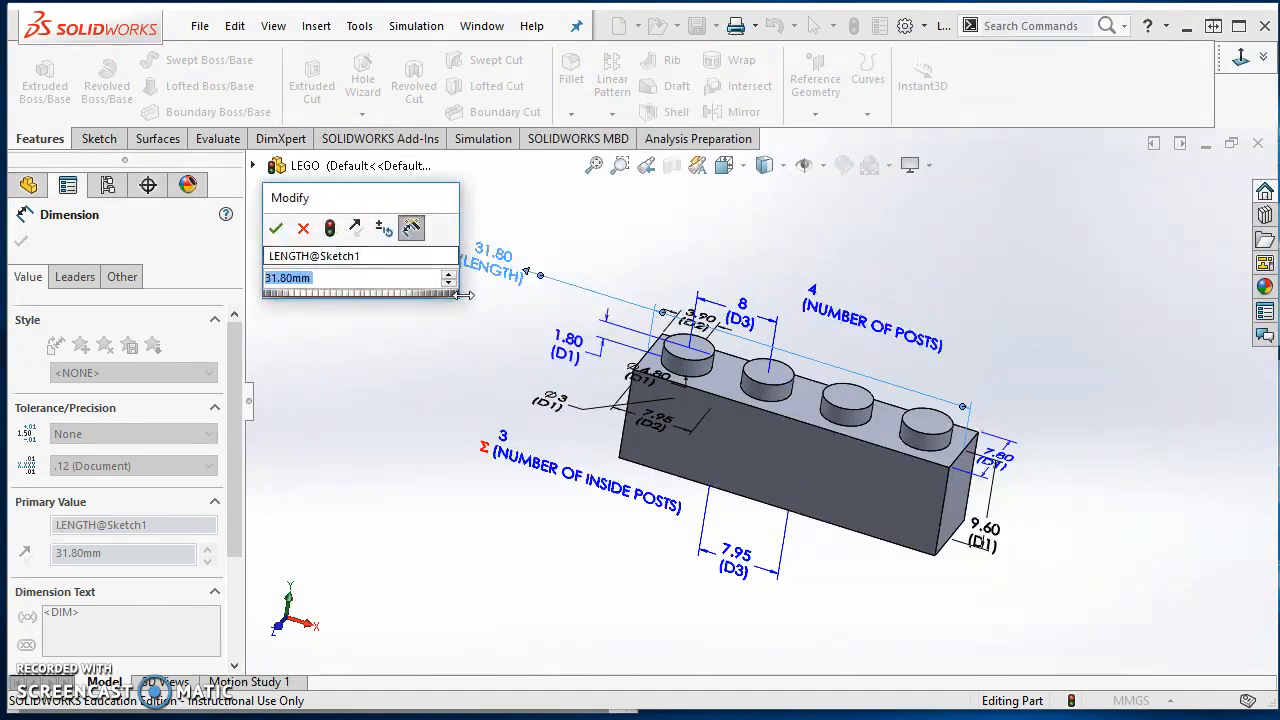
left_click_drag(460, 296, 1019, 296)
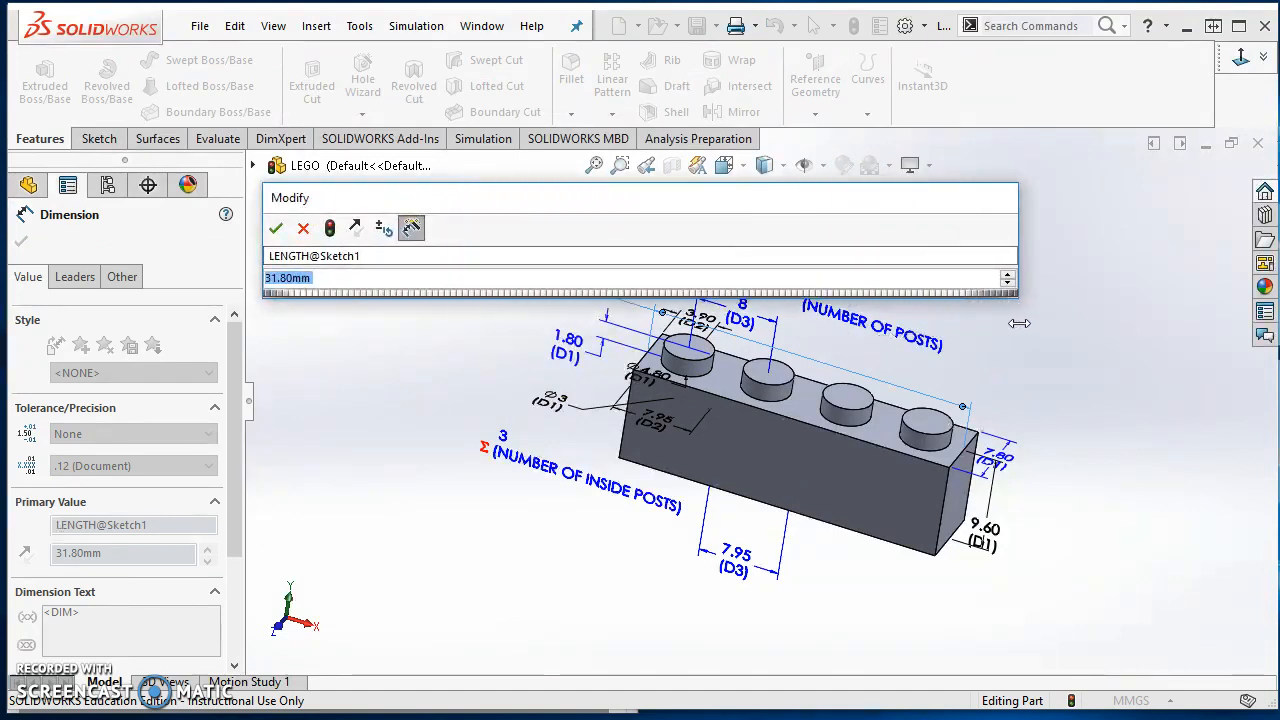
type("=")
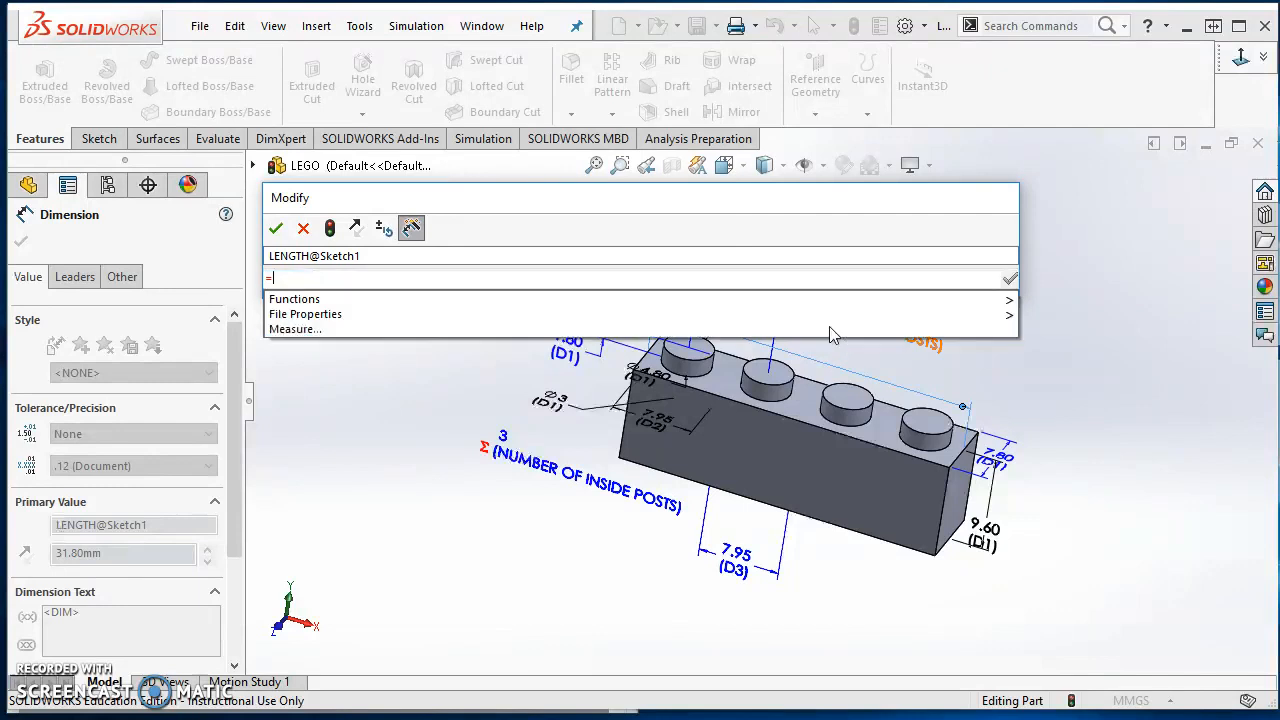
left_click(705, 197)
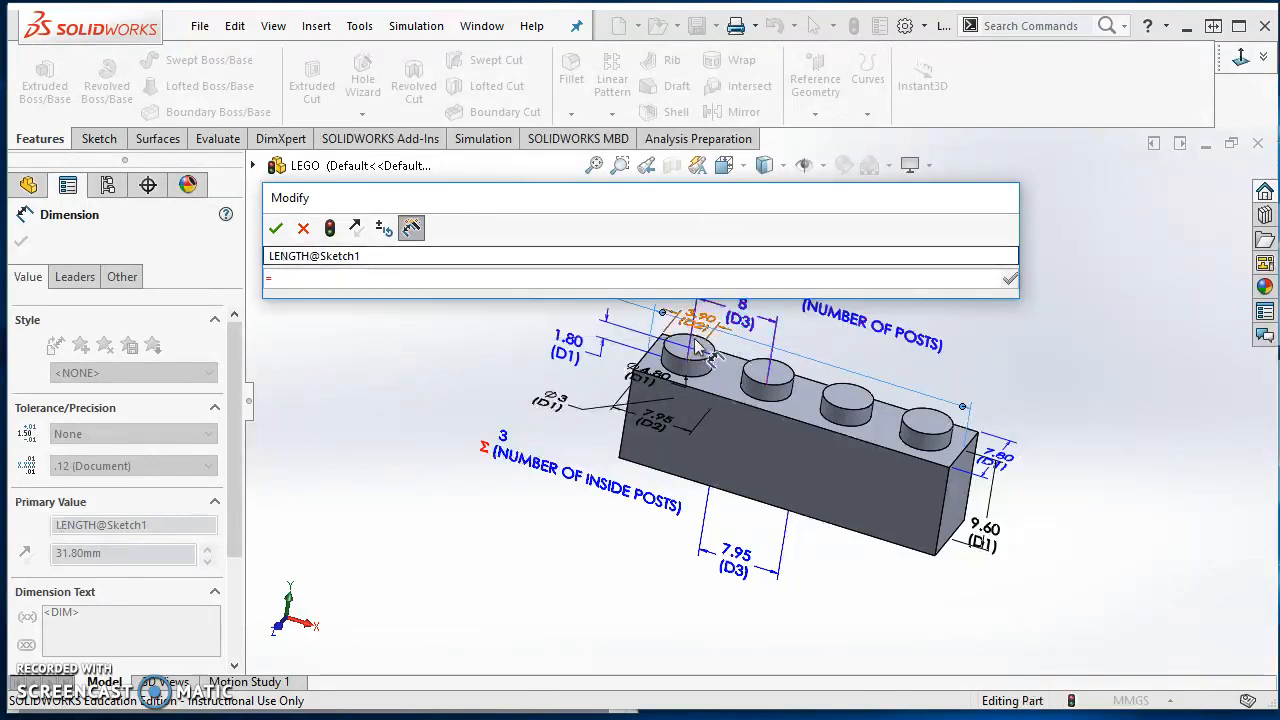
scroll(705, 355, "down", 5)
middle_click_drag(738, 378, 745, 335)
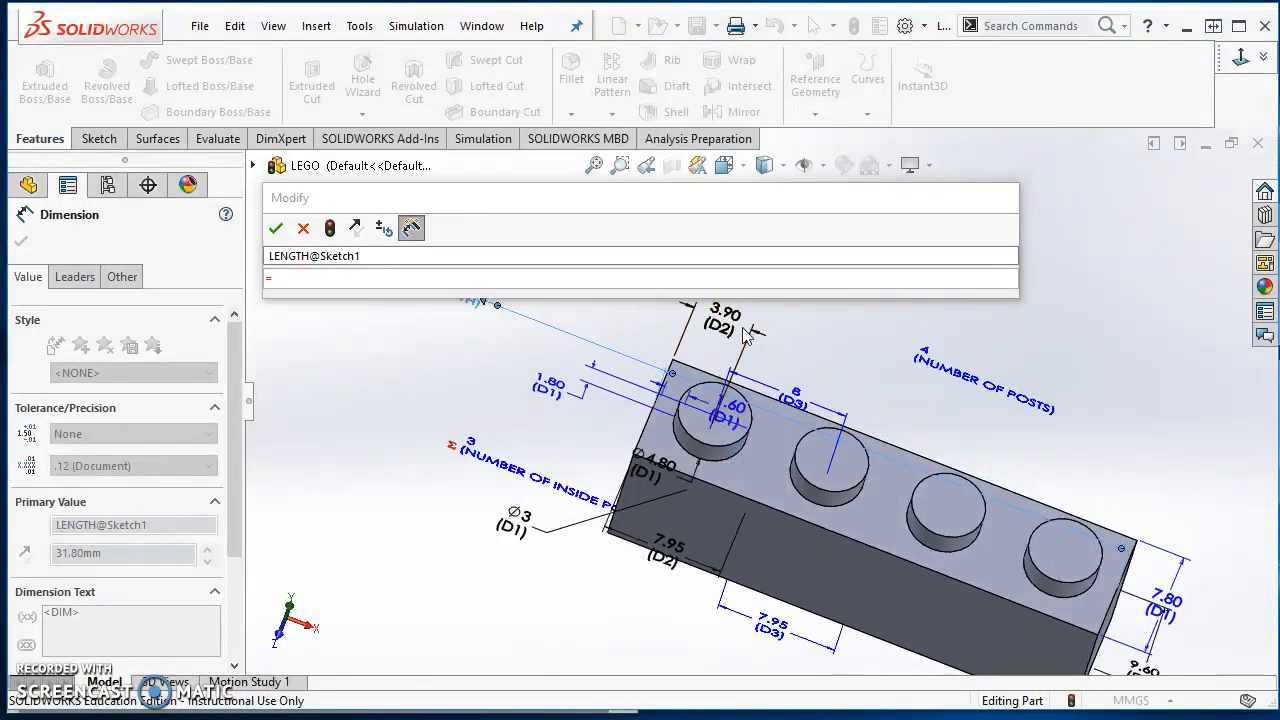
scroll(745, 337, "up", 2)
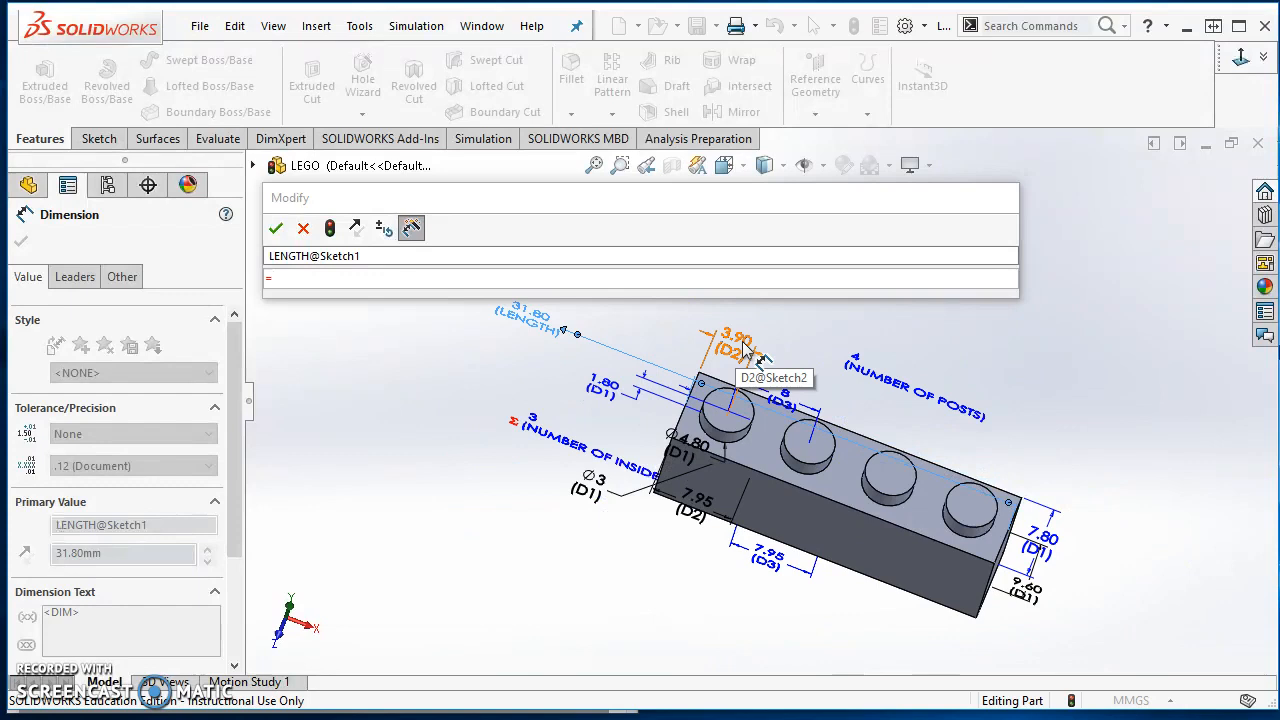
left_click(744, 343)
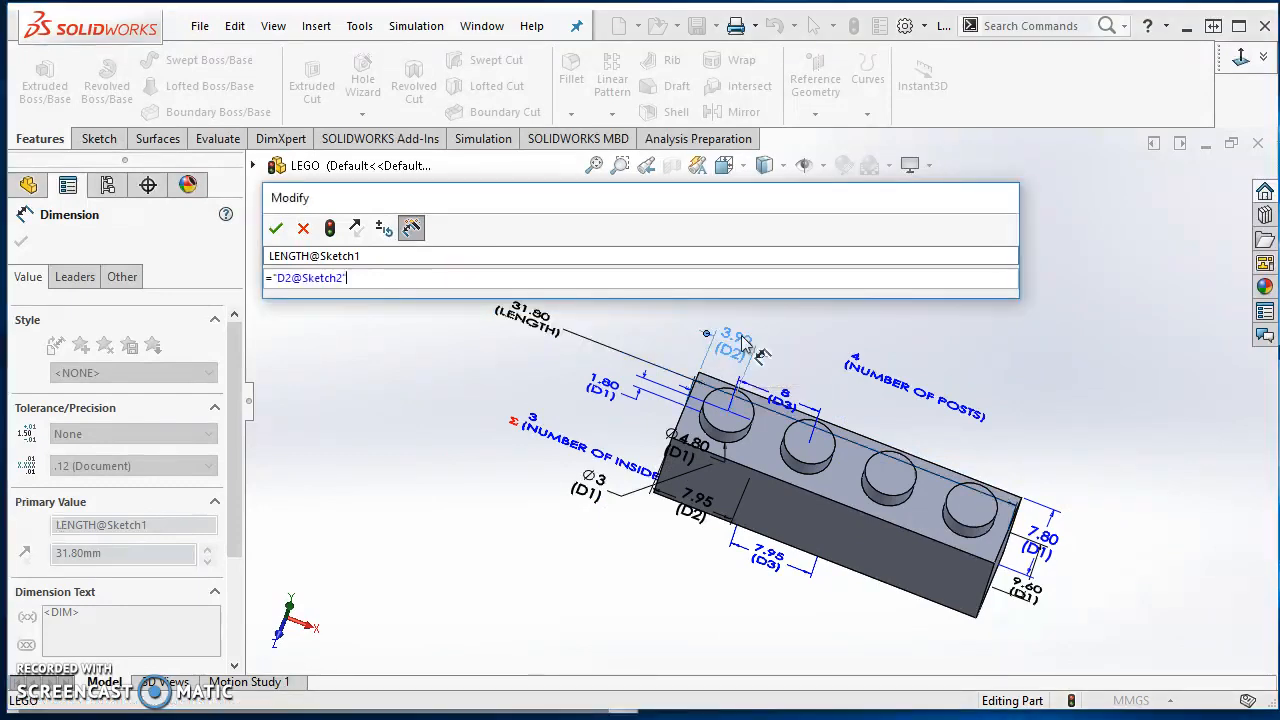
type("*2")
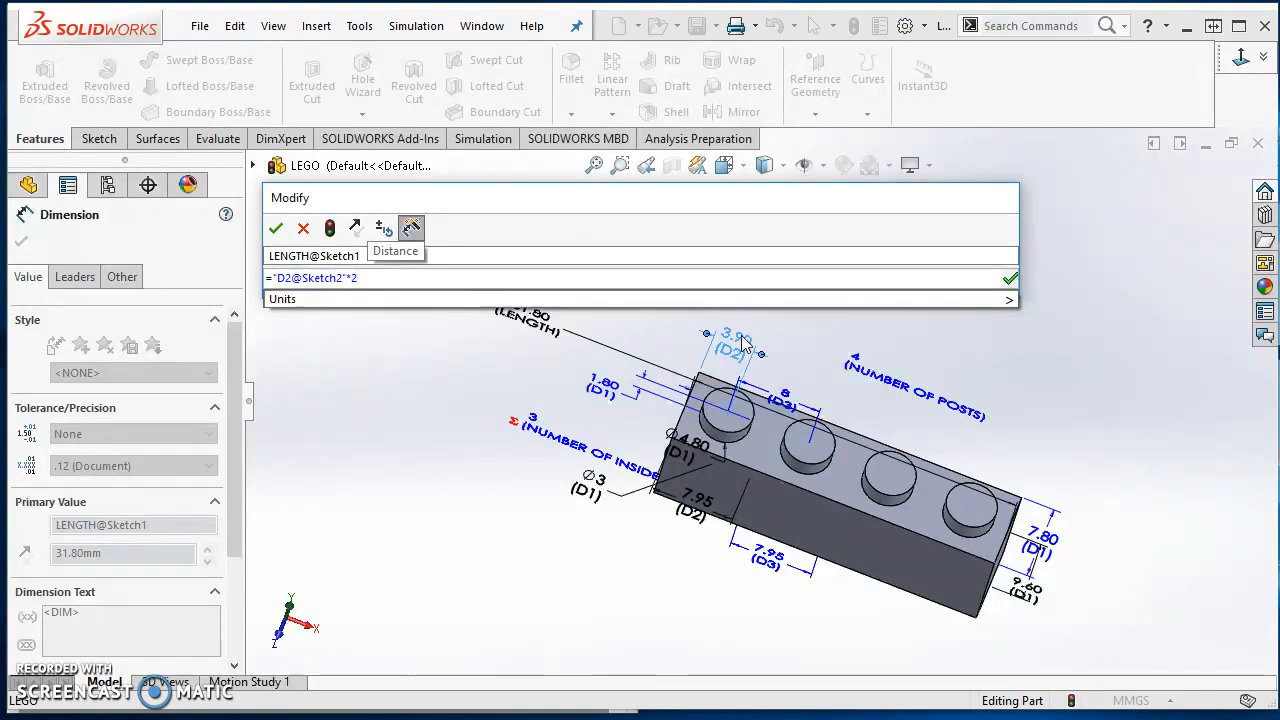
- Add NUMBER OF POSTS multiplied by the 8 mm stud spacing to the LENGTH equation
type("+")
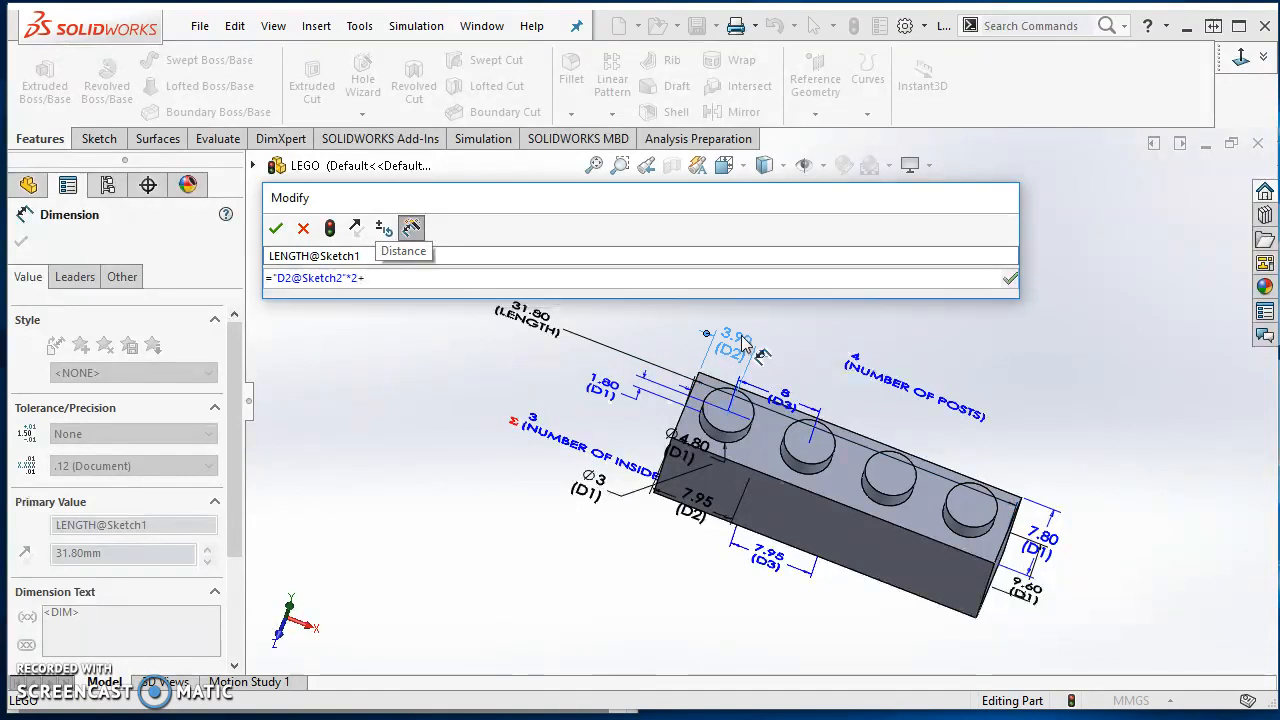
left_click(857, 366)
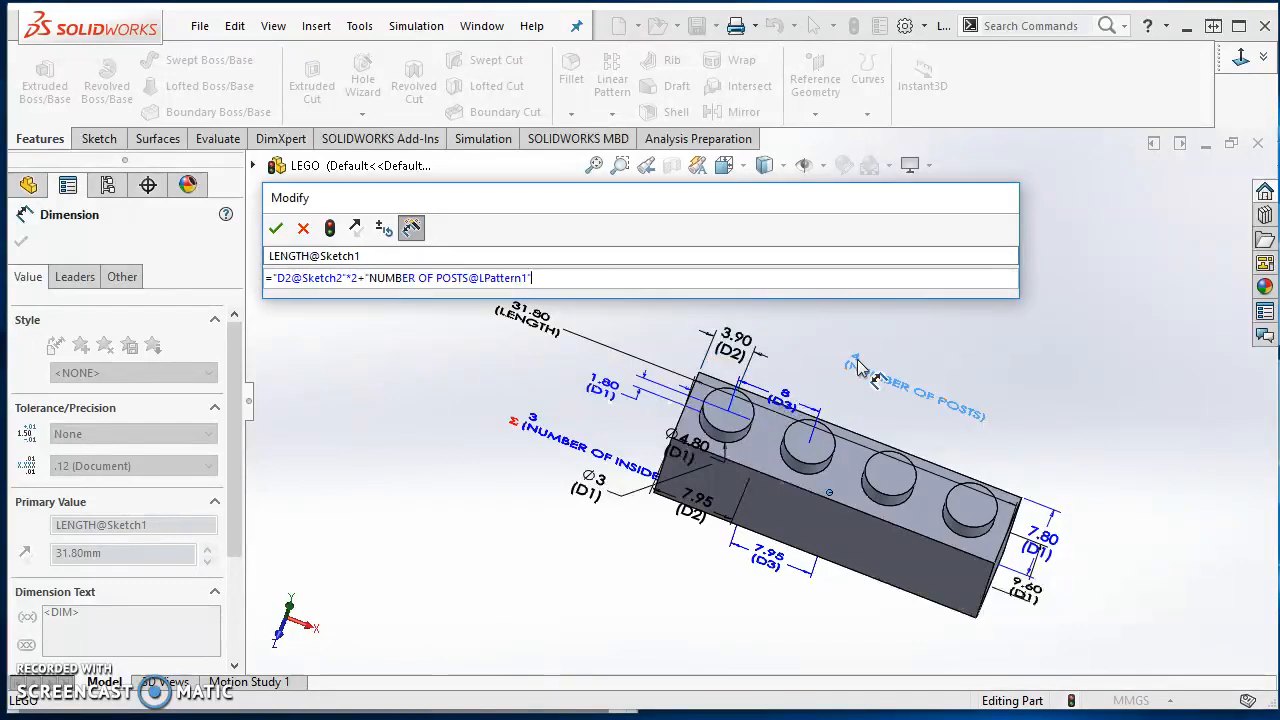
type("*")
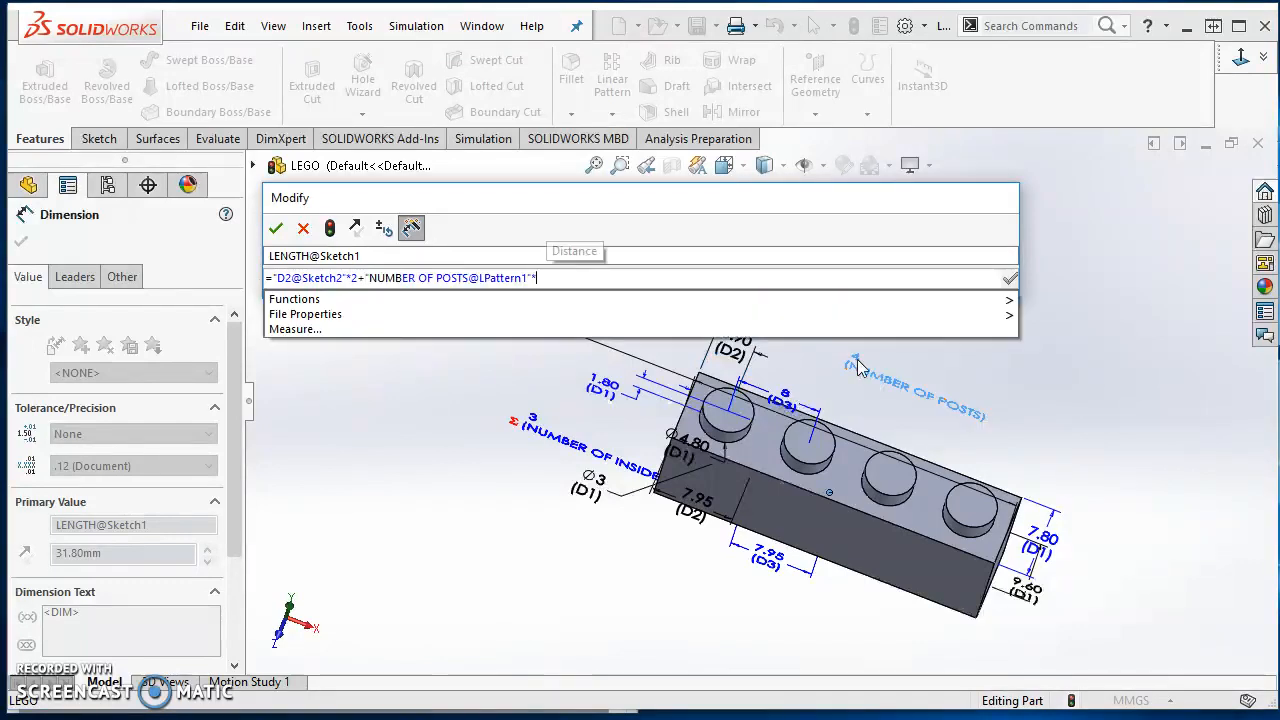
left_click(790, 402)
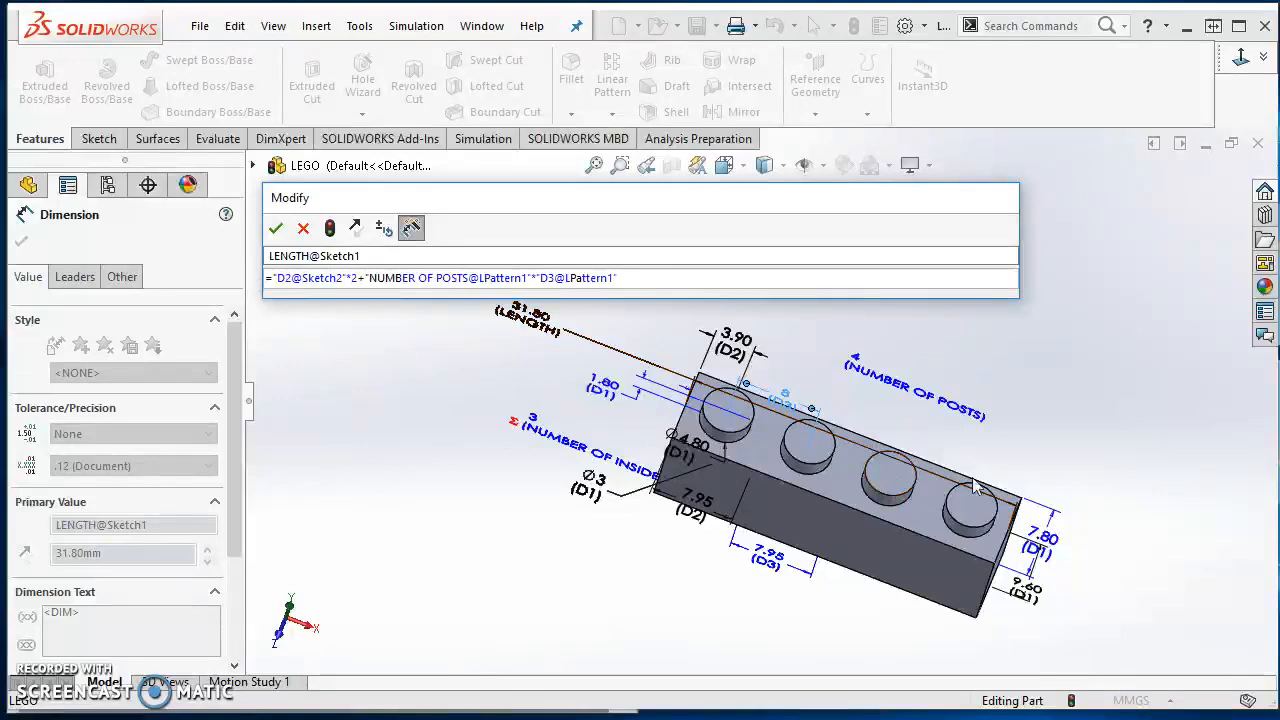
- Correct the LENGTH equation so the 8 mm stud spacing is multiplied by (NUMBER OF POSTS - 1), and accept it
left_click(366, 279)
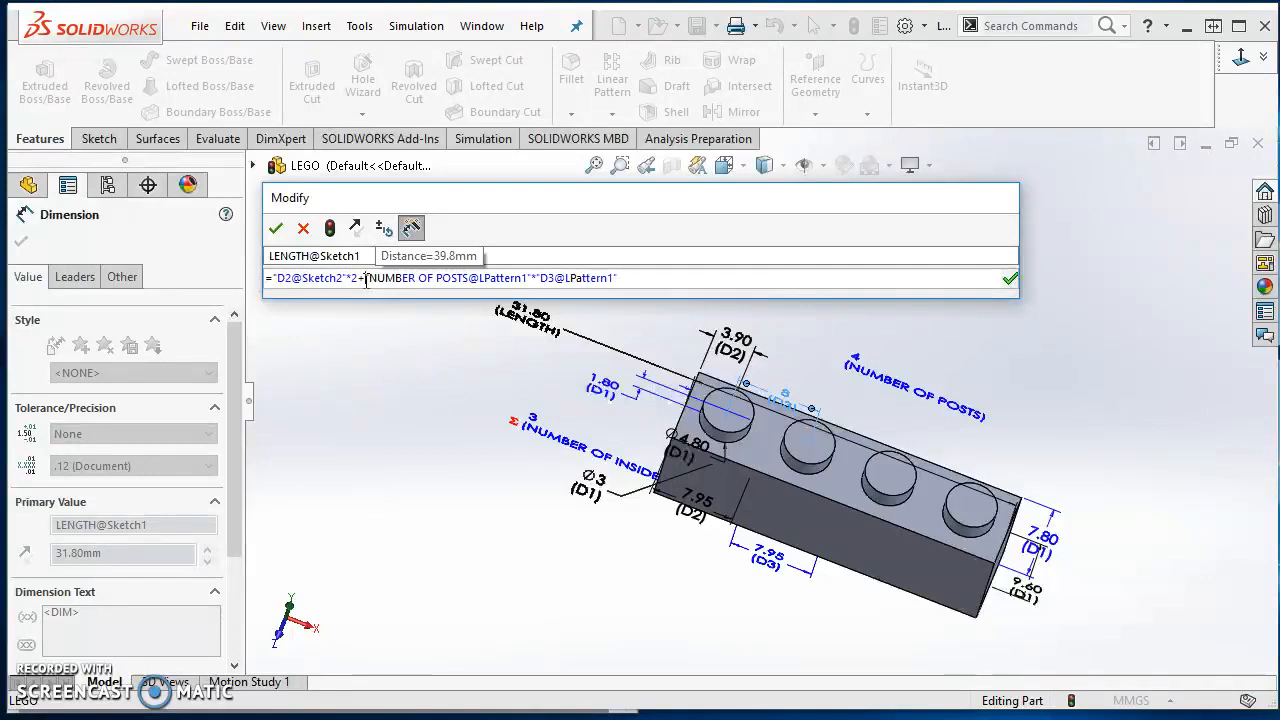
type("\"")
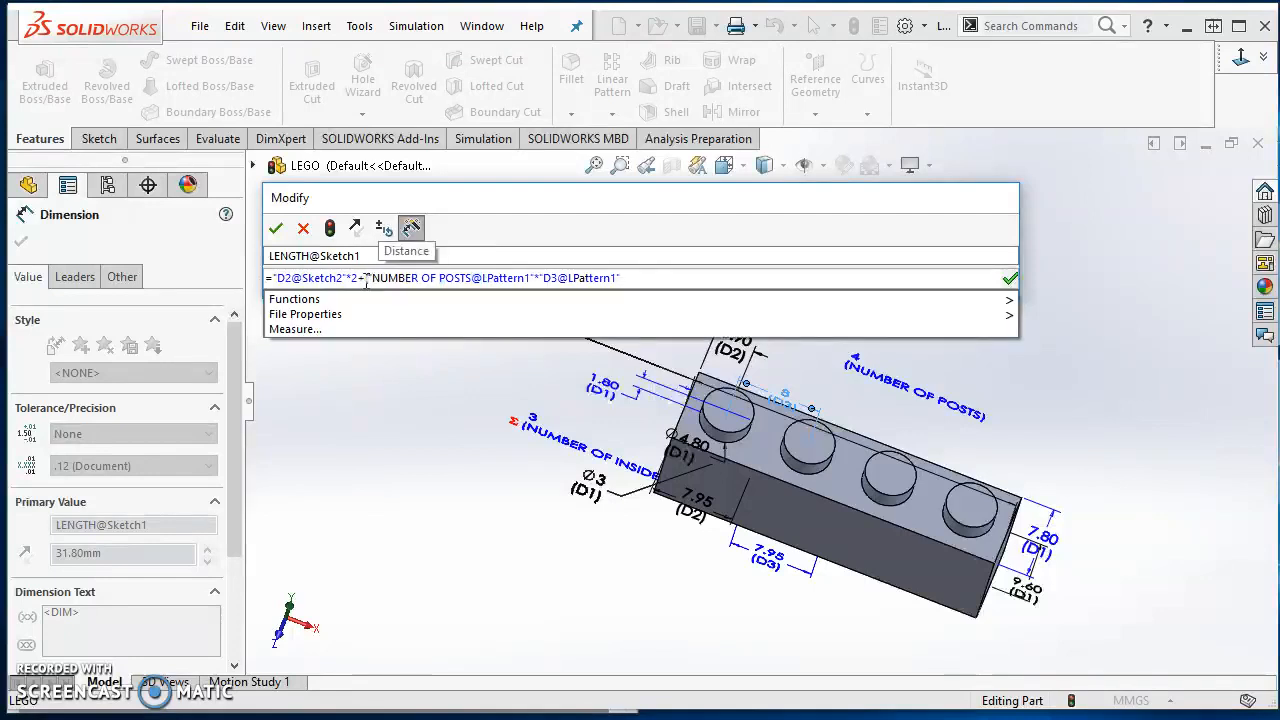
mouse_move(446, 292)
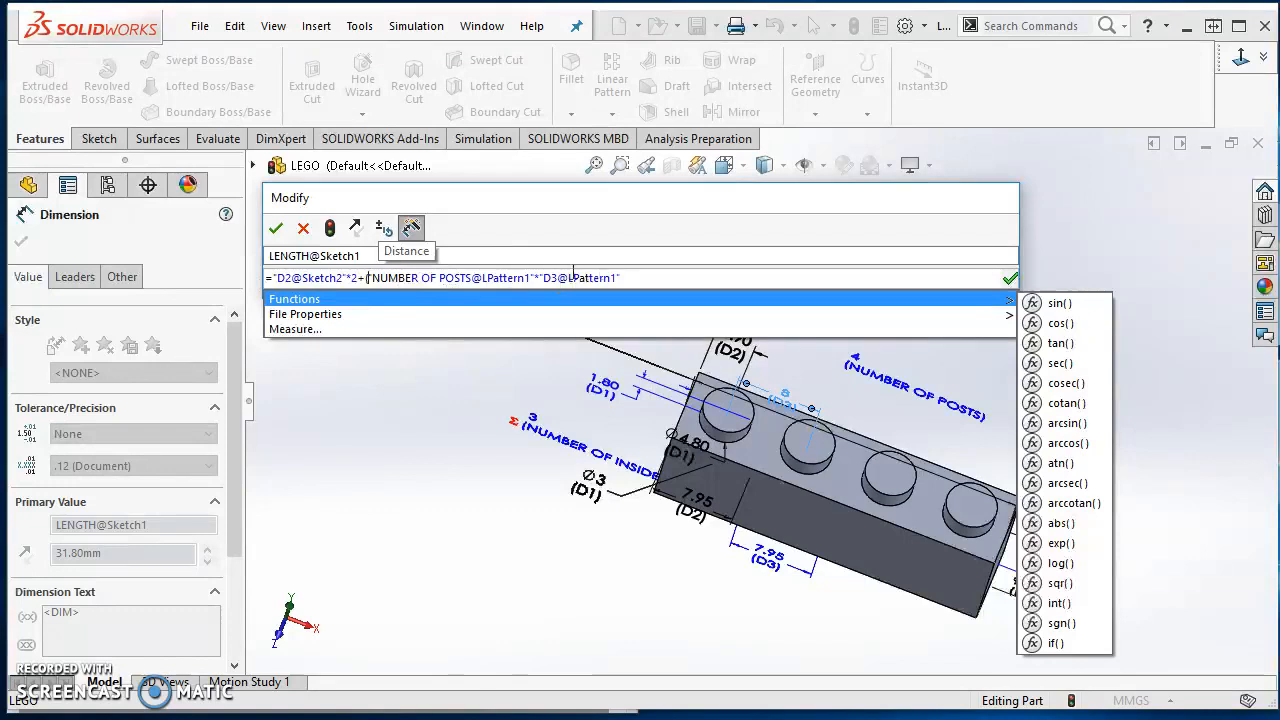
left_click(536, 280)
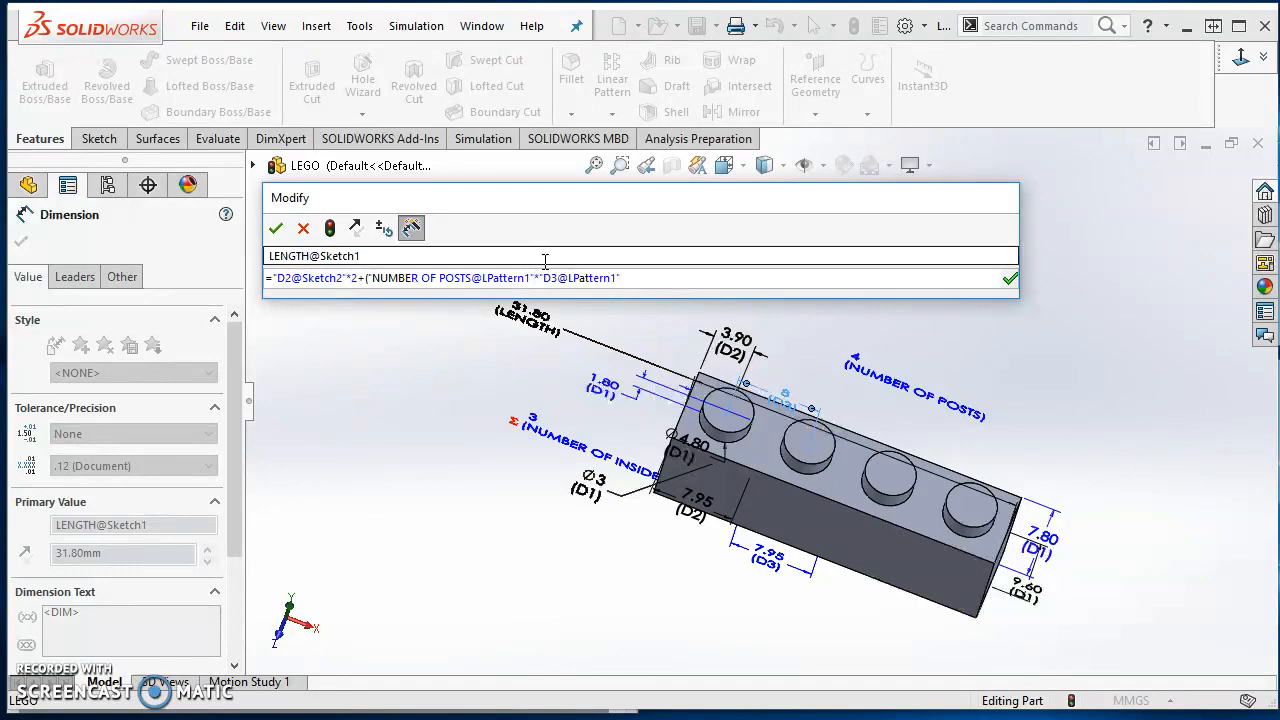
type("-1)*")
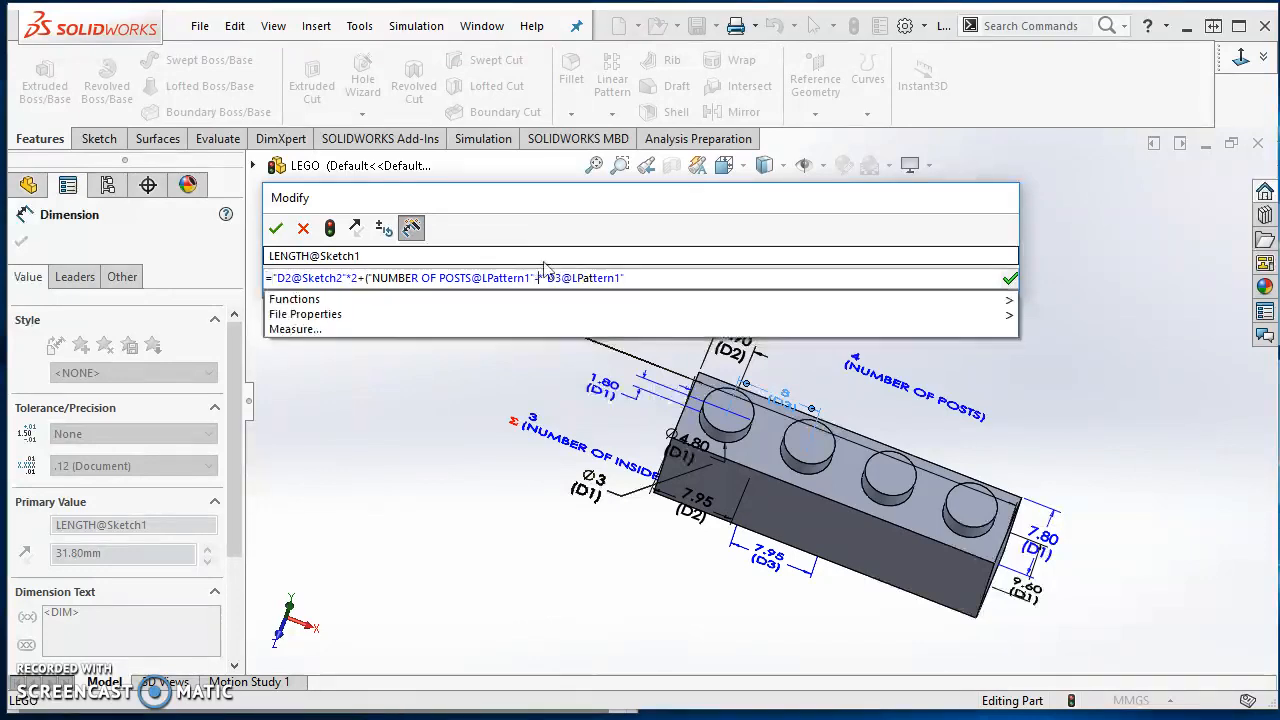
left_click(545, 264)
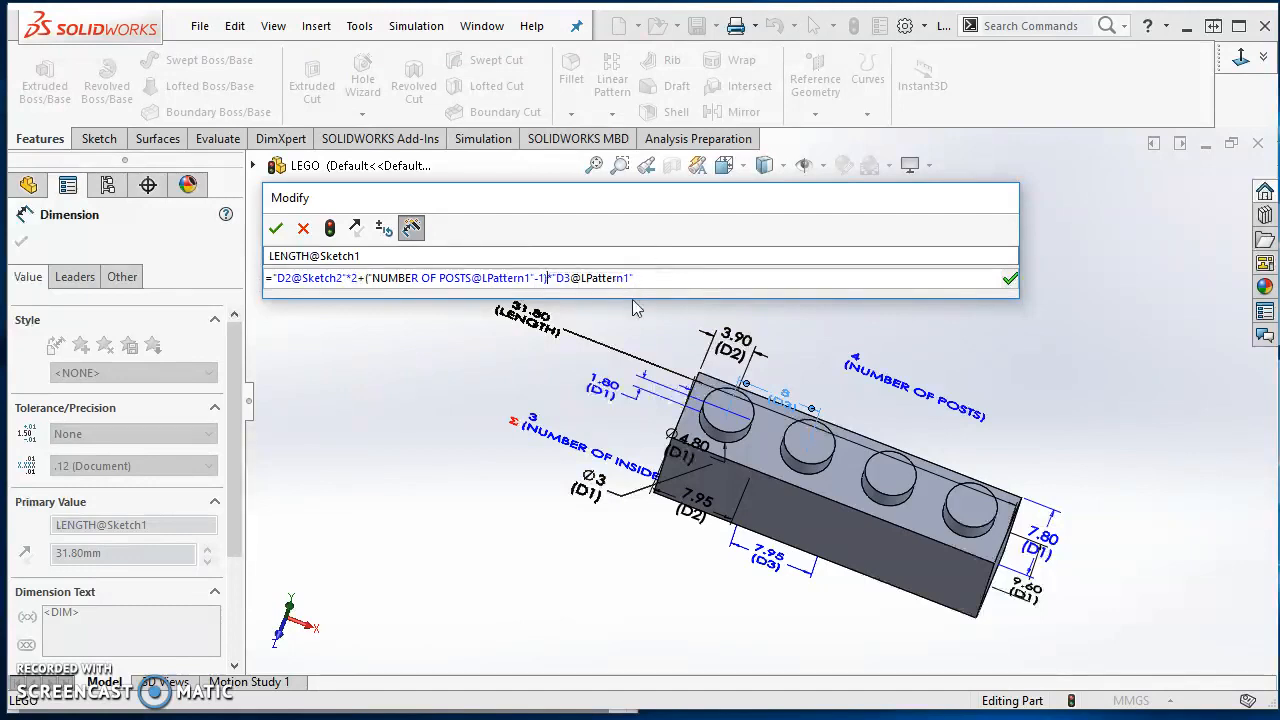
left_click(276, 230)
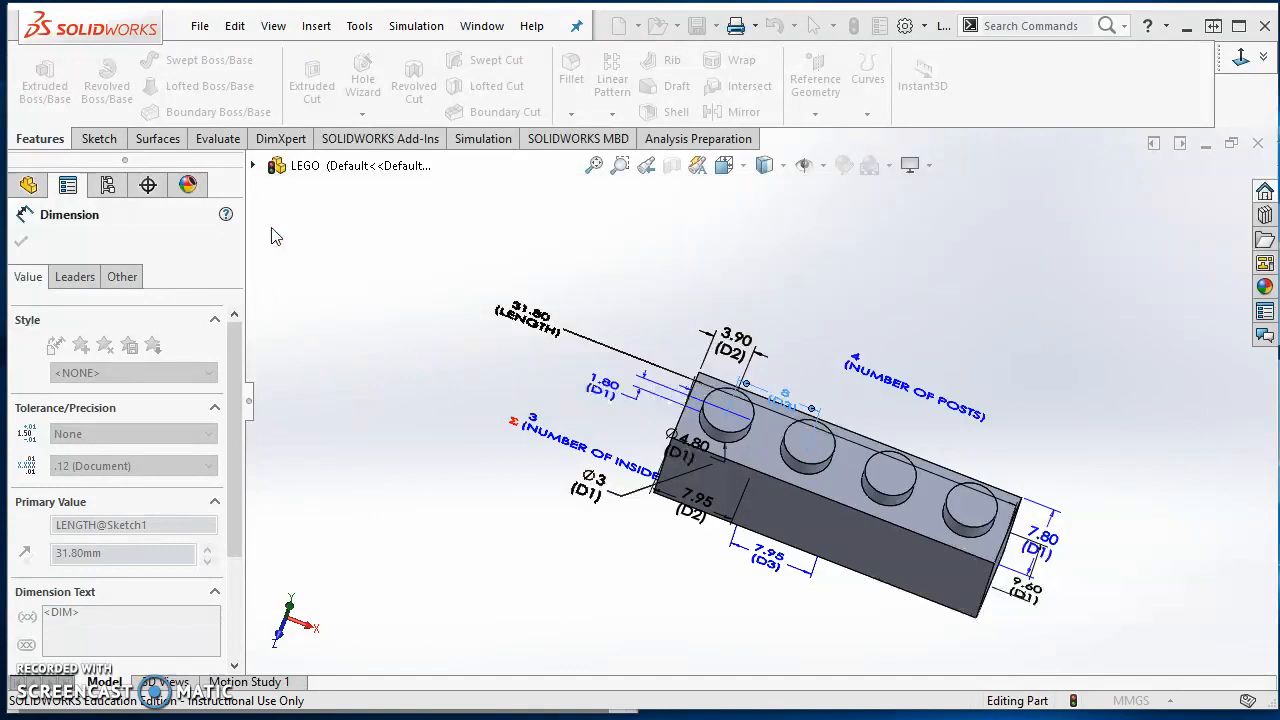
left_click(334, 380)
- Hide all feature dimensions with the brick in isometric view, and save the part with a rebuild
scroll(515, 340, "down", 2)
scroll(527, 332, "down", 1)
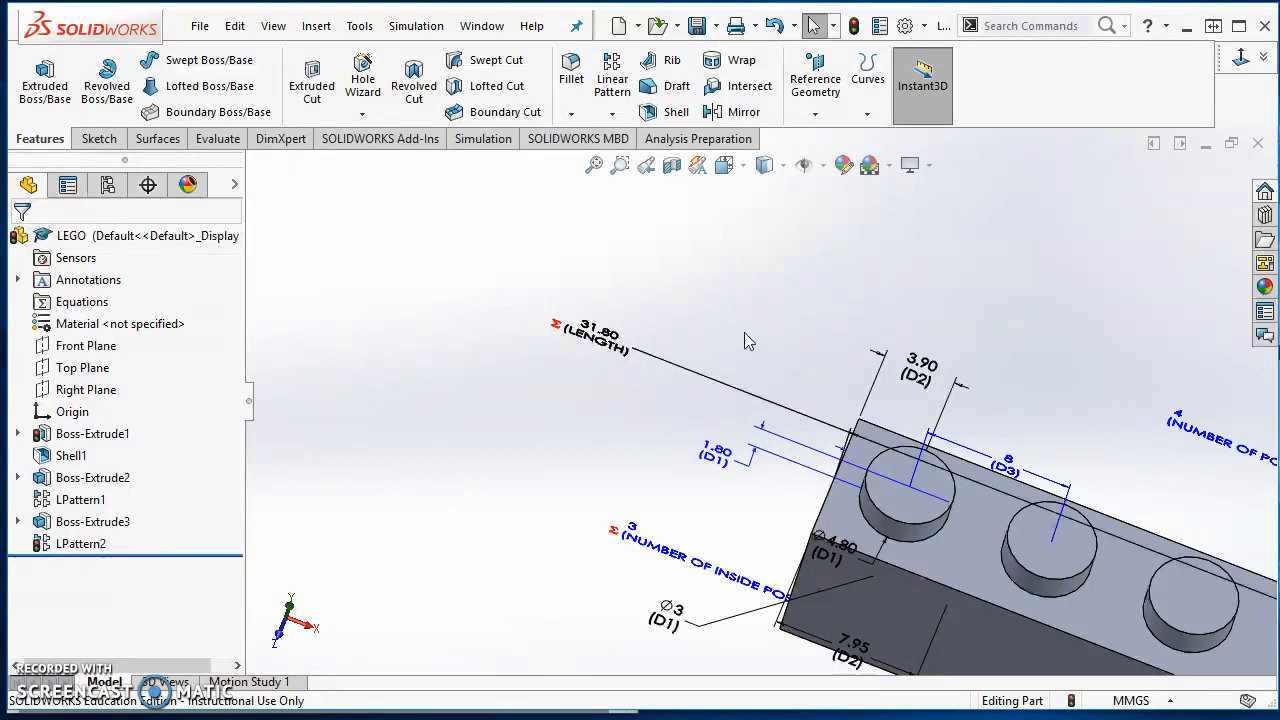
scroll(790, 318, "up", 3)
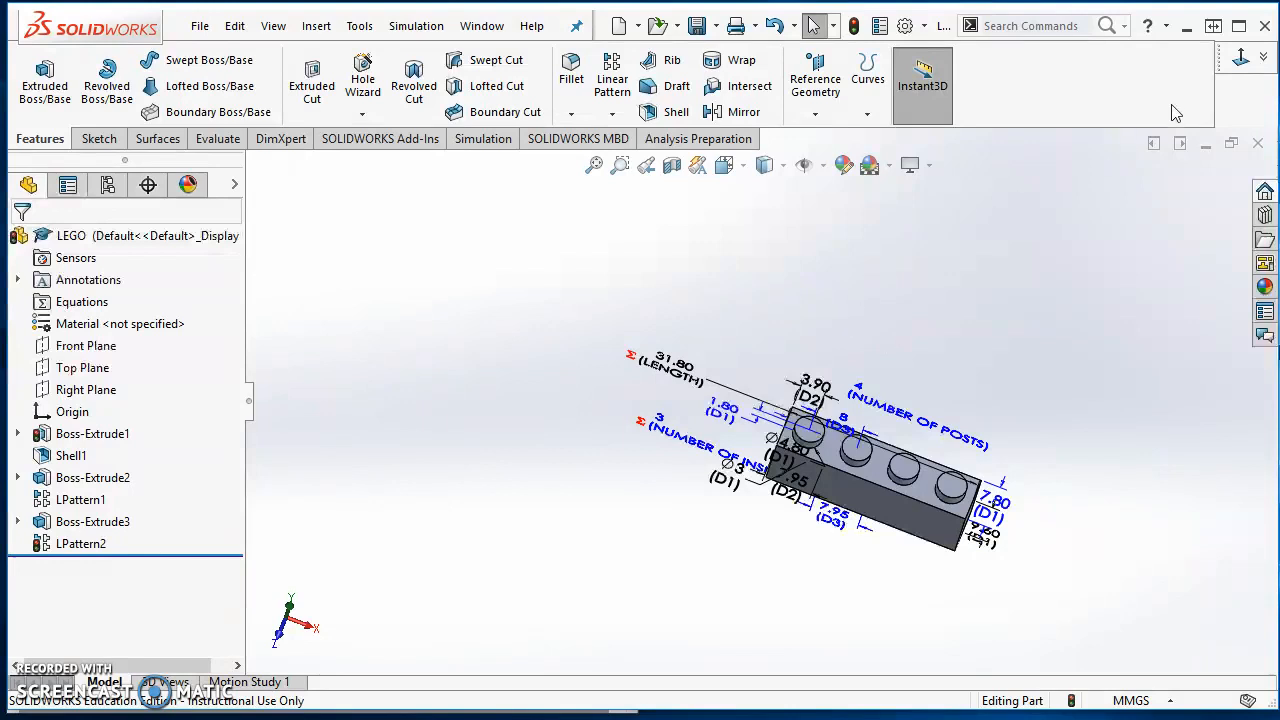
scroll(995, 368, "down", 3)
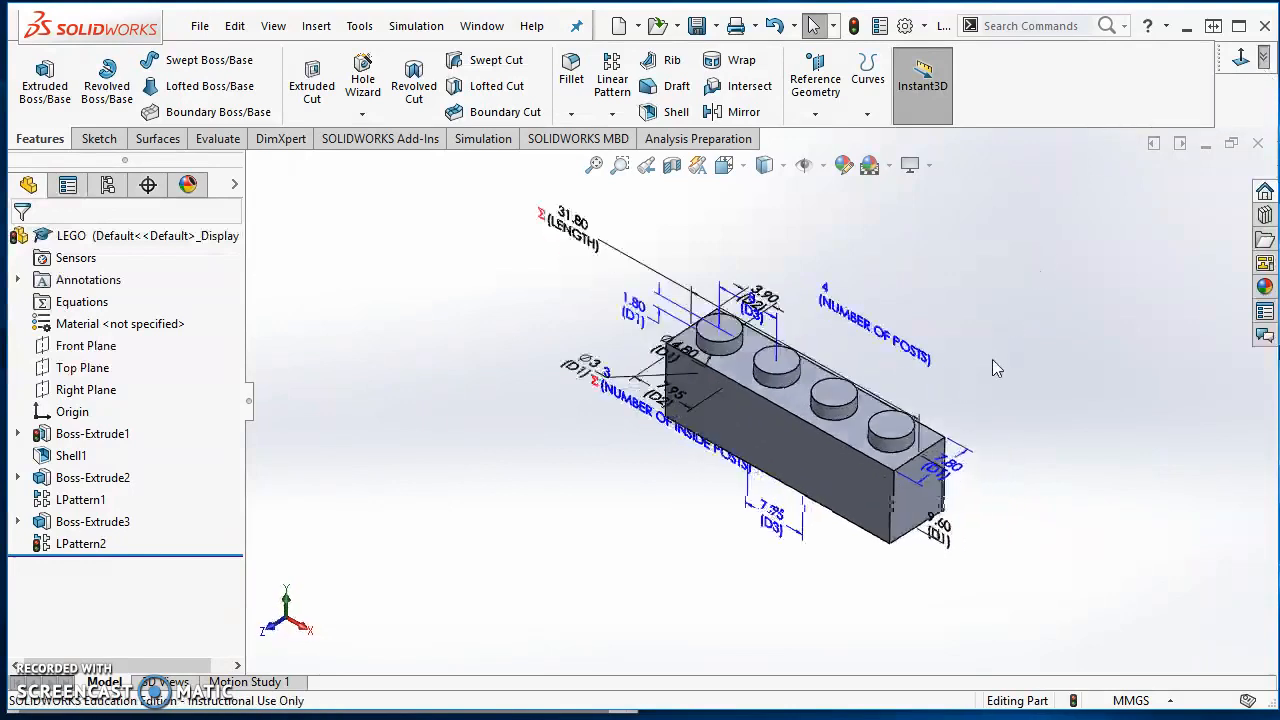
key("ctrl+7")
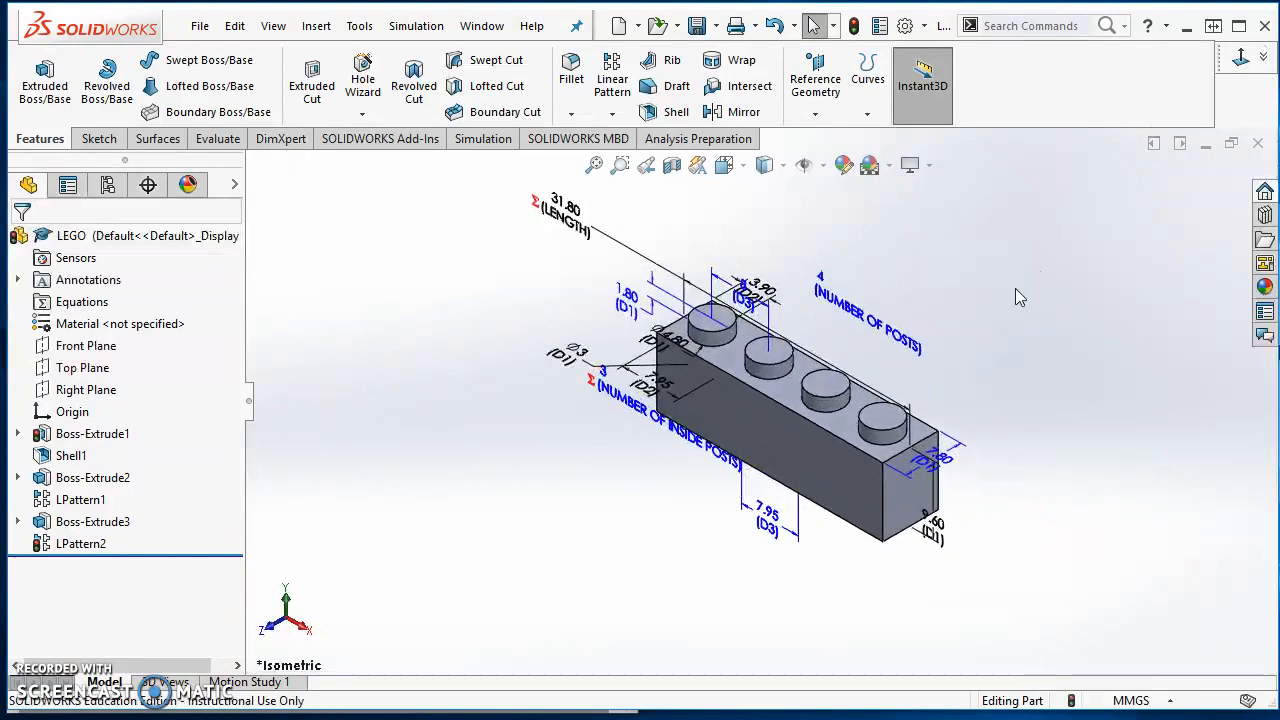
right_click(82, 284)
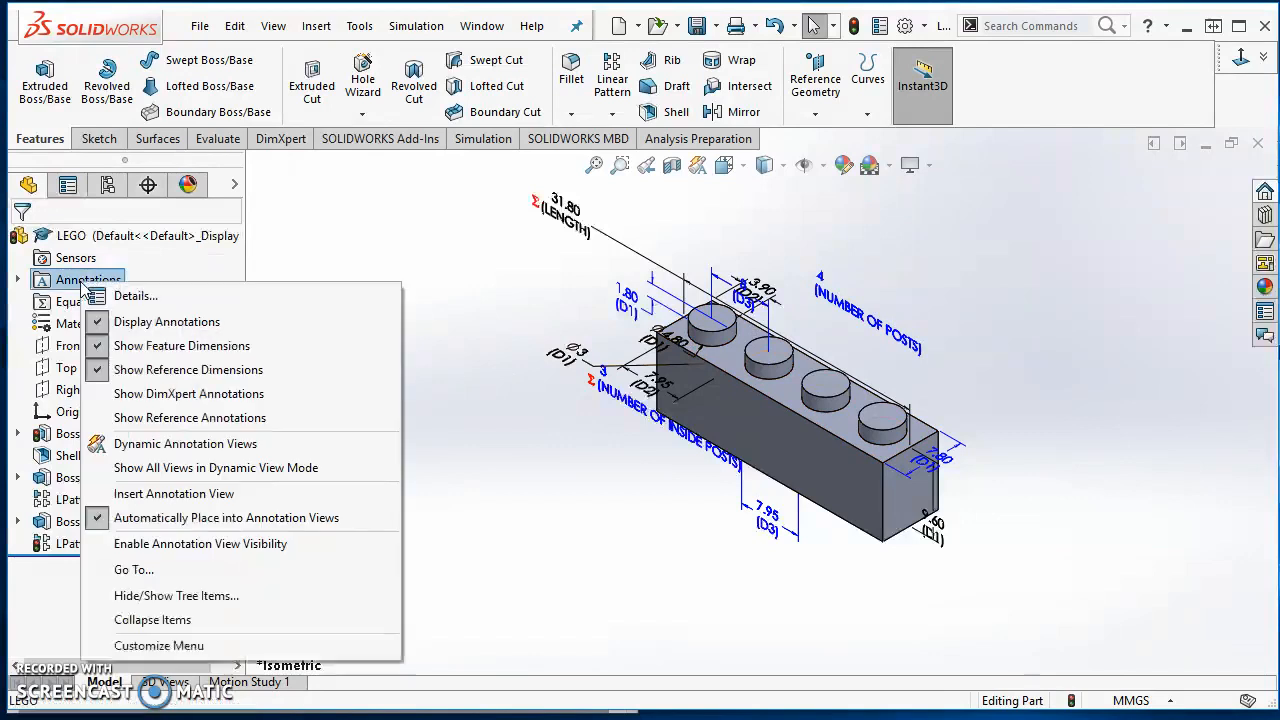
left_click(181, 349)
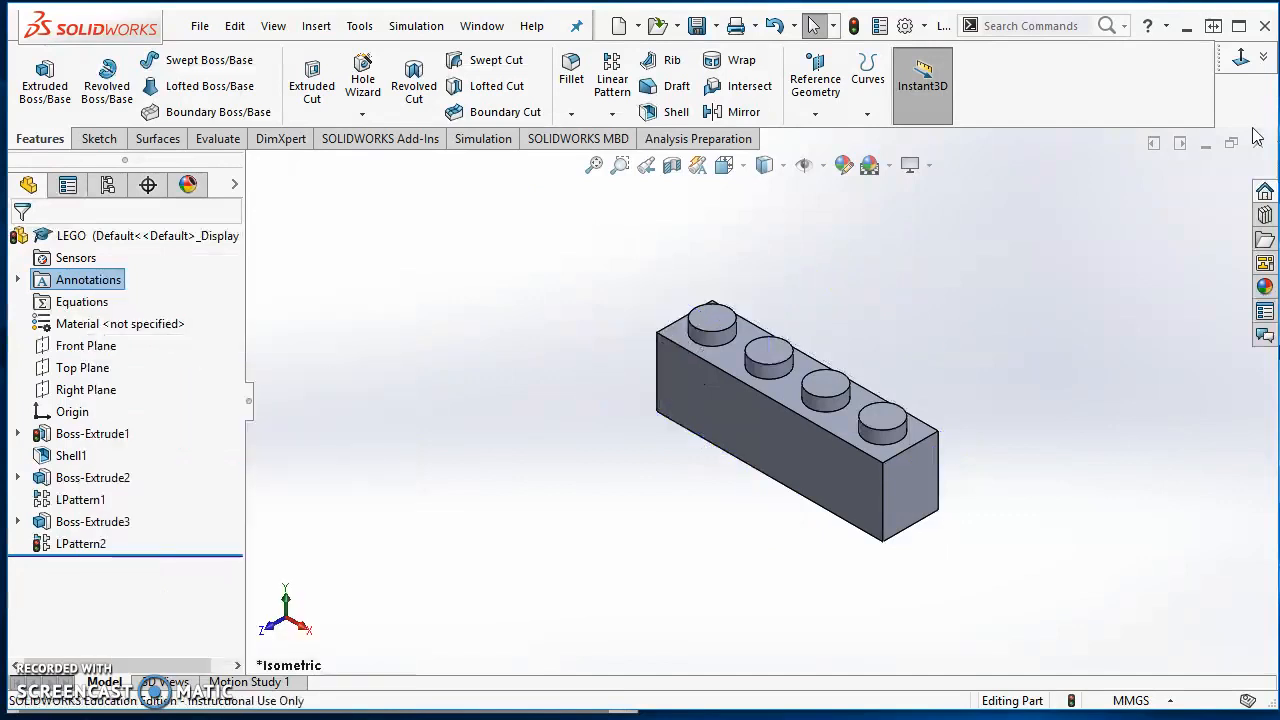
key("ctrl+s")
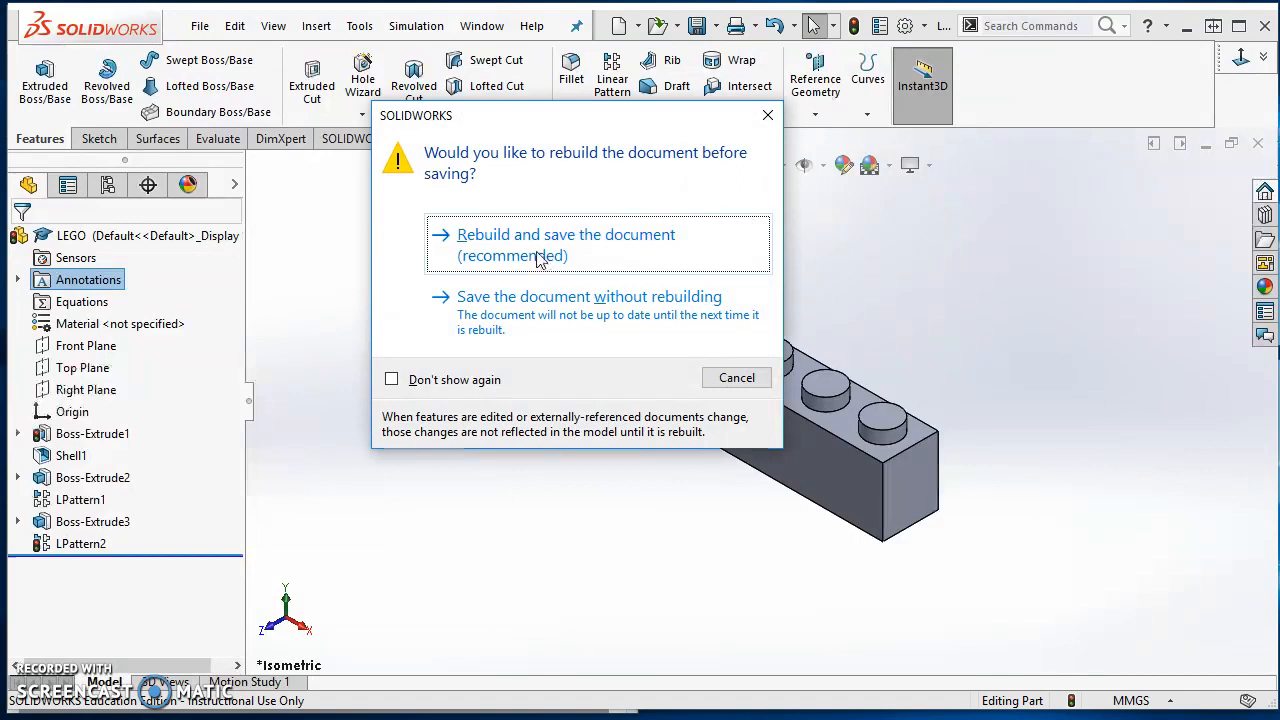
left_click(582, 250)
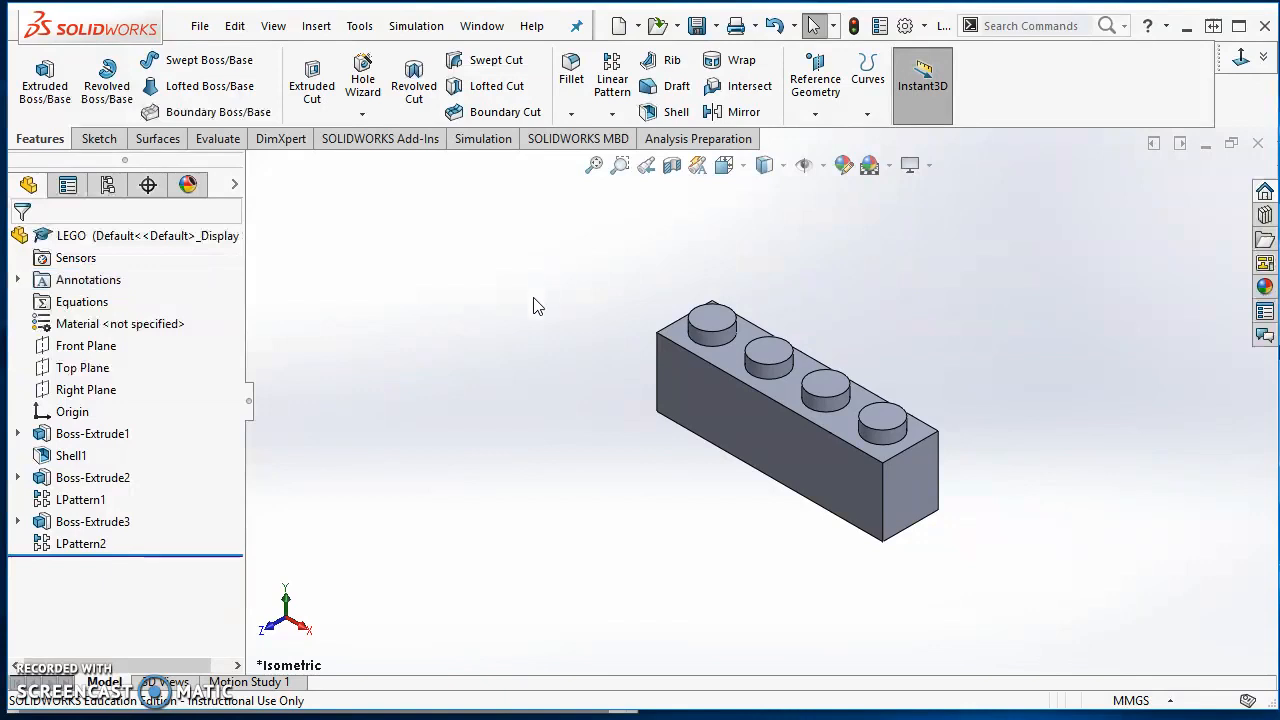
- Rename the part's Default configuration to 4 POST
left_click(108, 188)
left_click(124, 276)
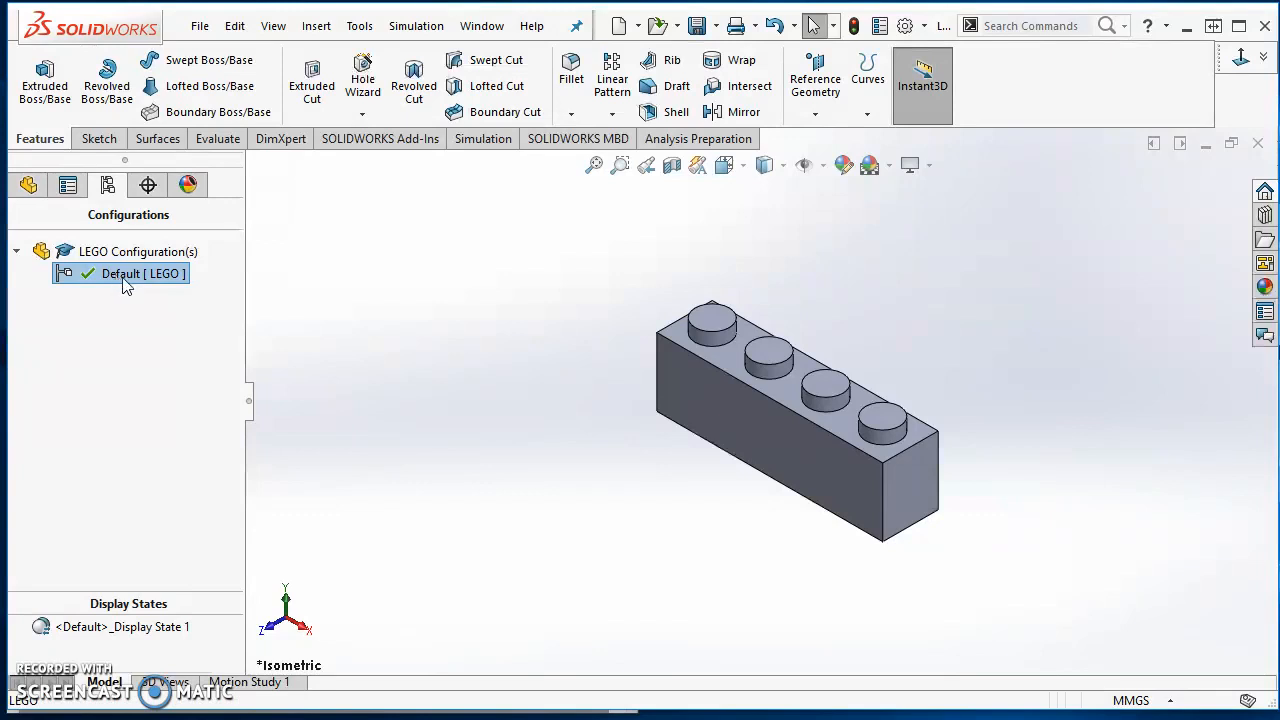
left_click(124, 283)
type("4 POST")
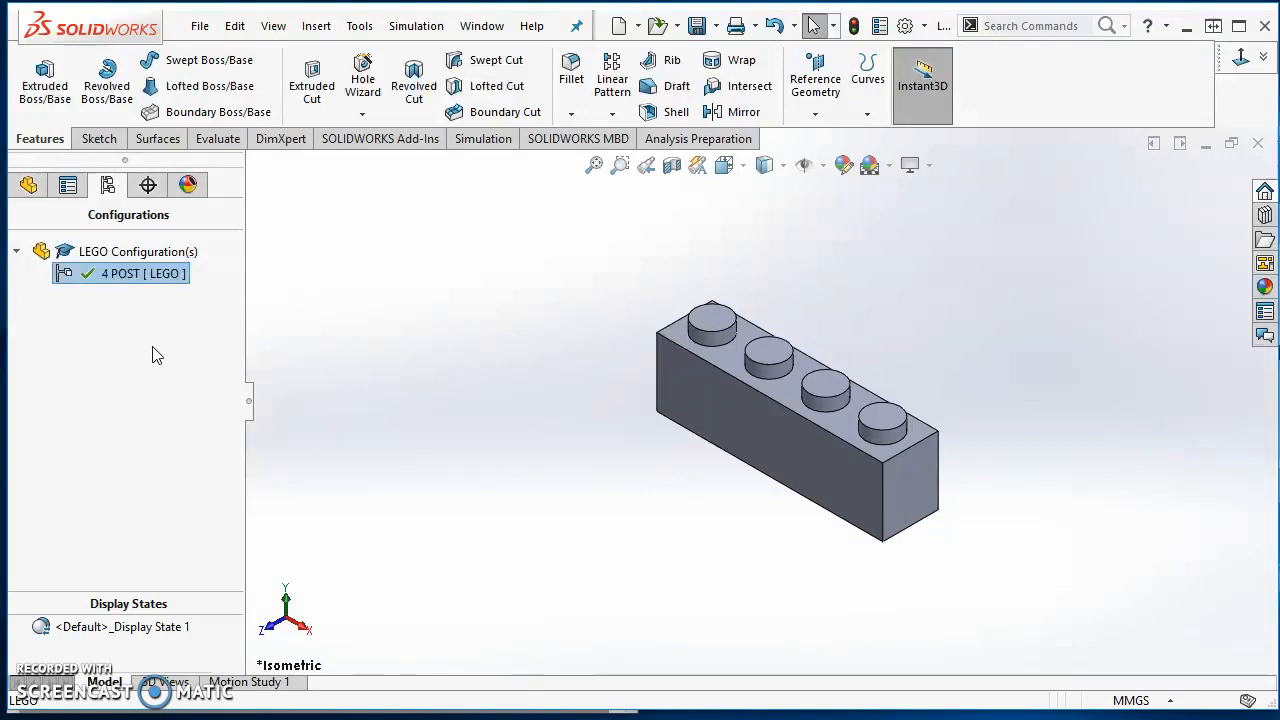
- Add a new configuration named 6 POST to the LEGO part
right_click(117, 258)
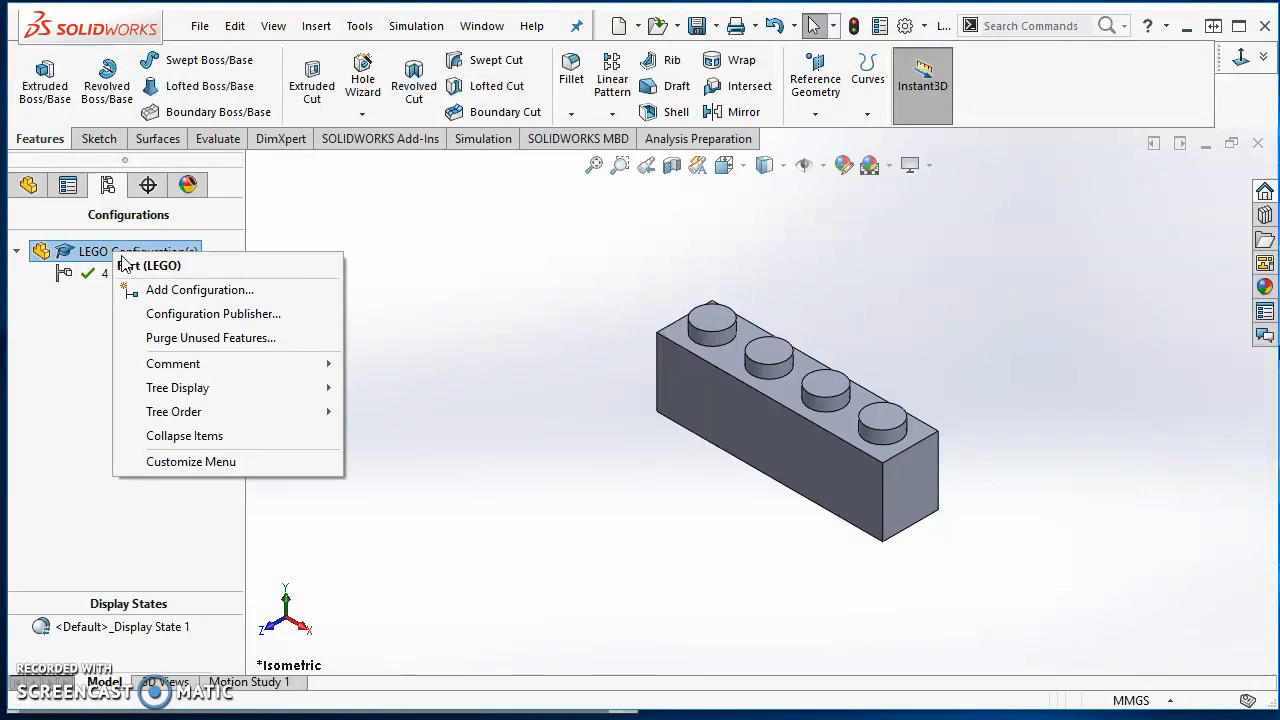
left_click(182, 293)
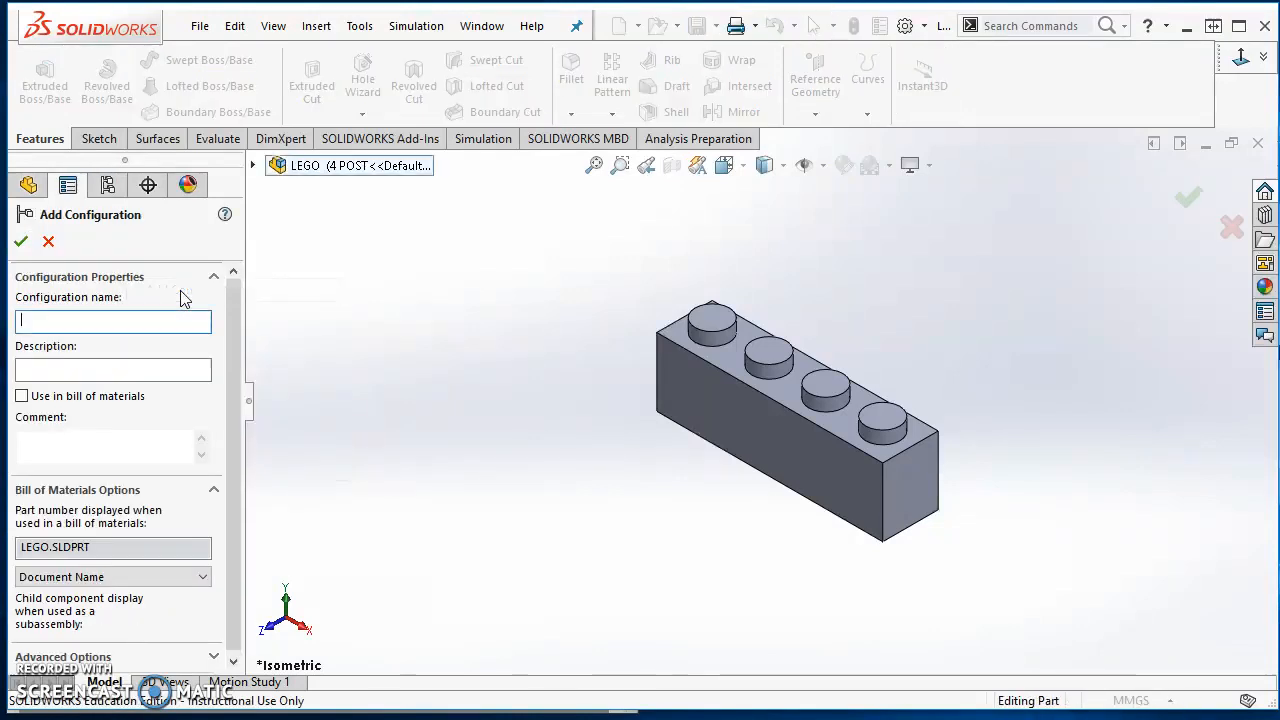
type("6 POST")
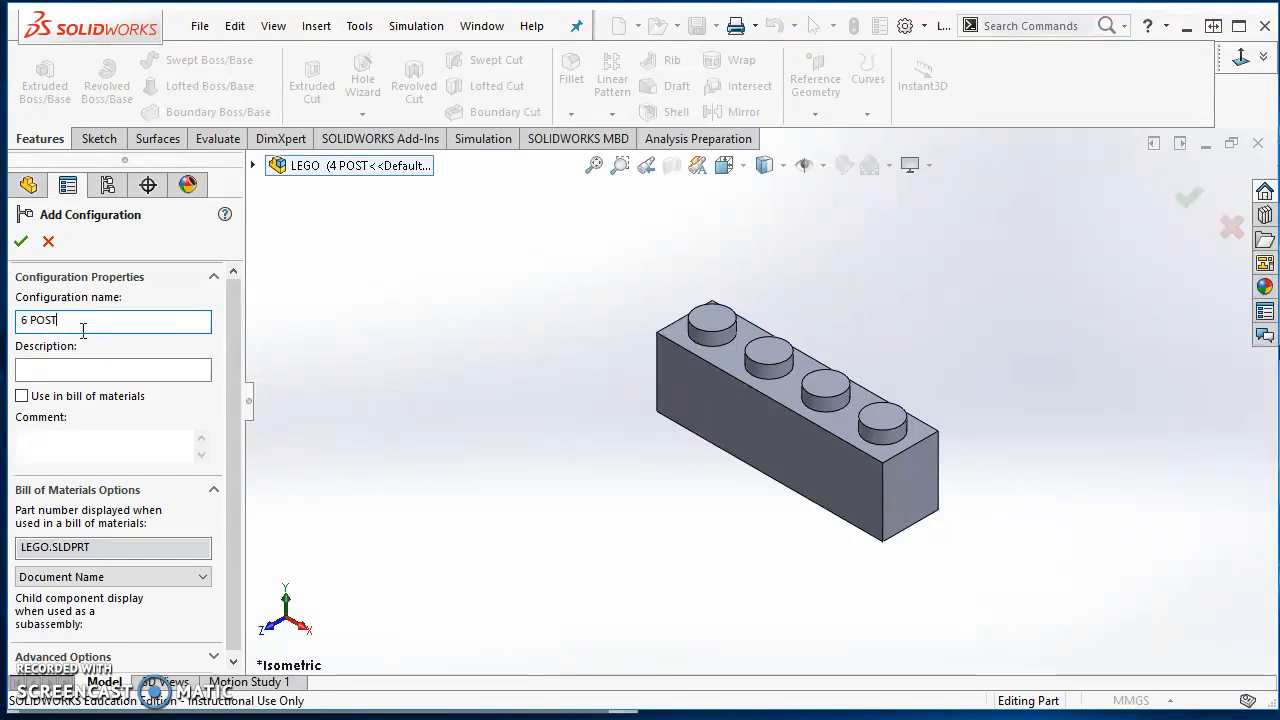
left_click(20, 241)
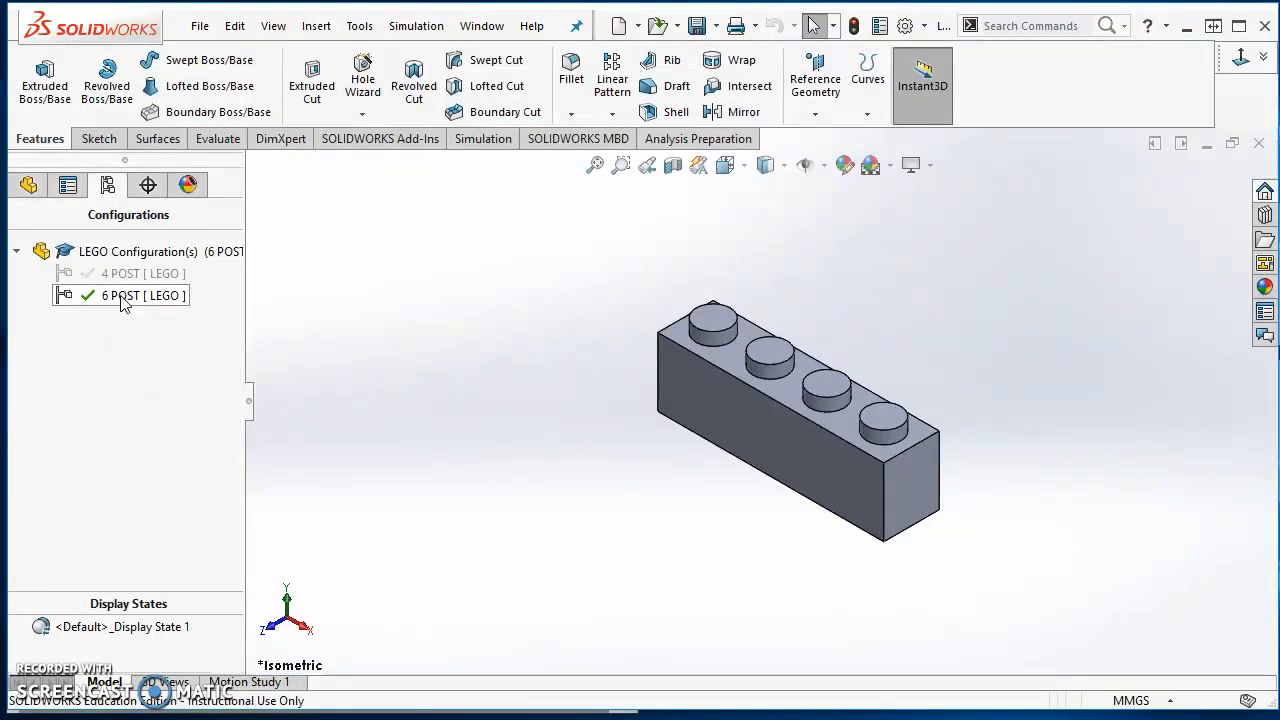
- Set the stud pattern's NUMBER OF POSTS to 6 for this configuration only, and rebuild the part
left_click(29, 187)
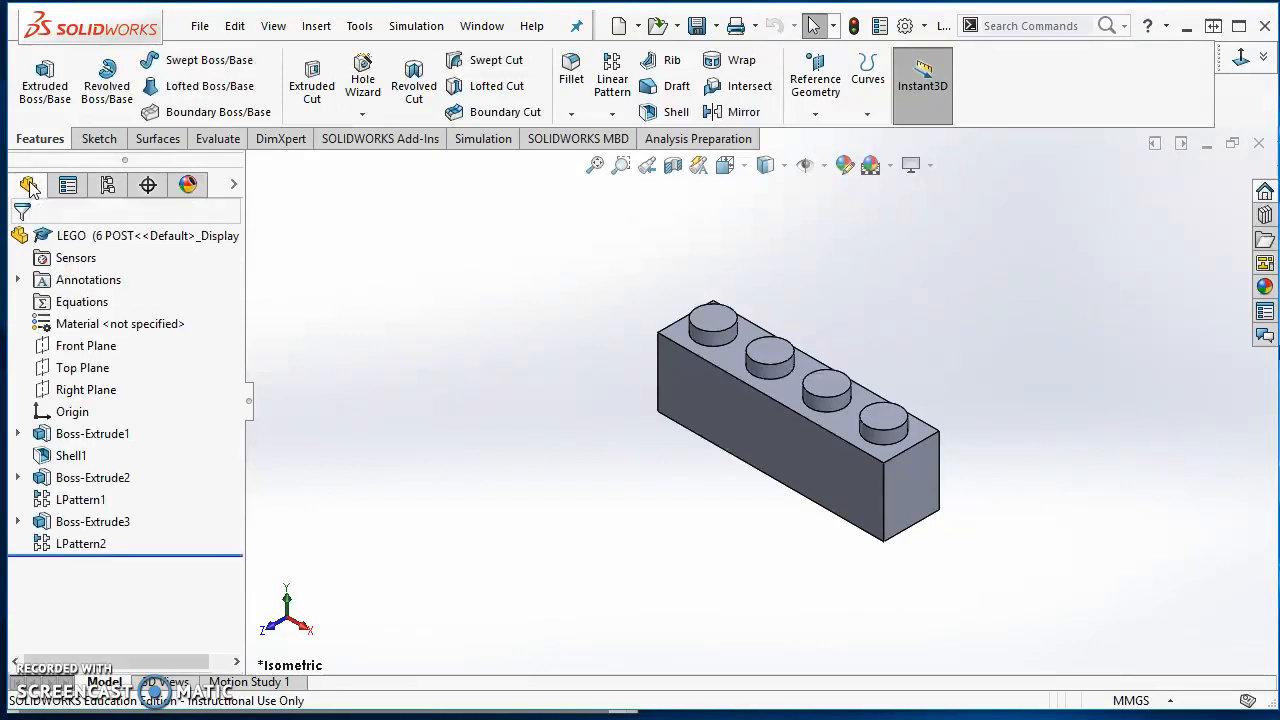
left_click(95, 502)
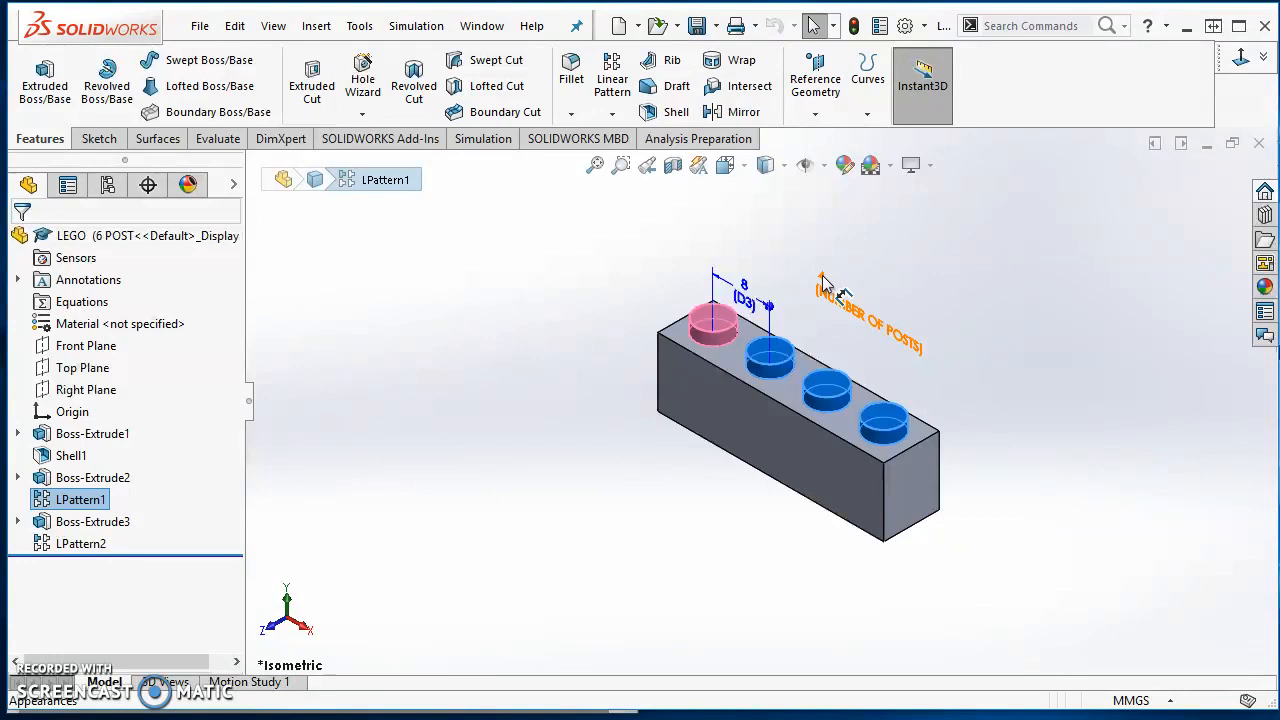
double_click(822, 282)
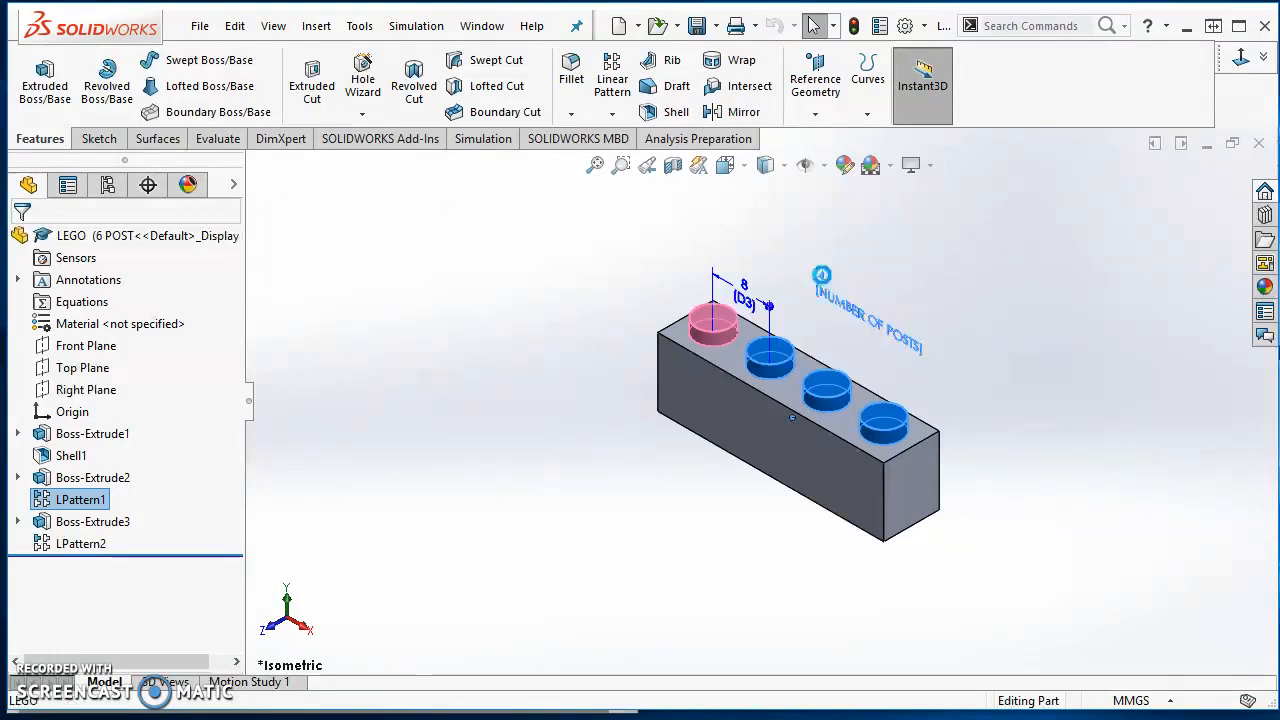
left_click_drag(678, 248, 558, 226)
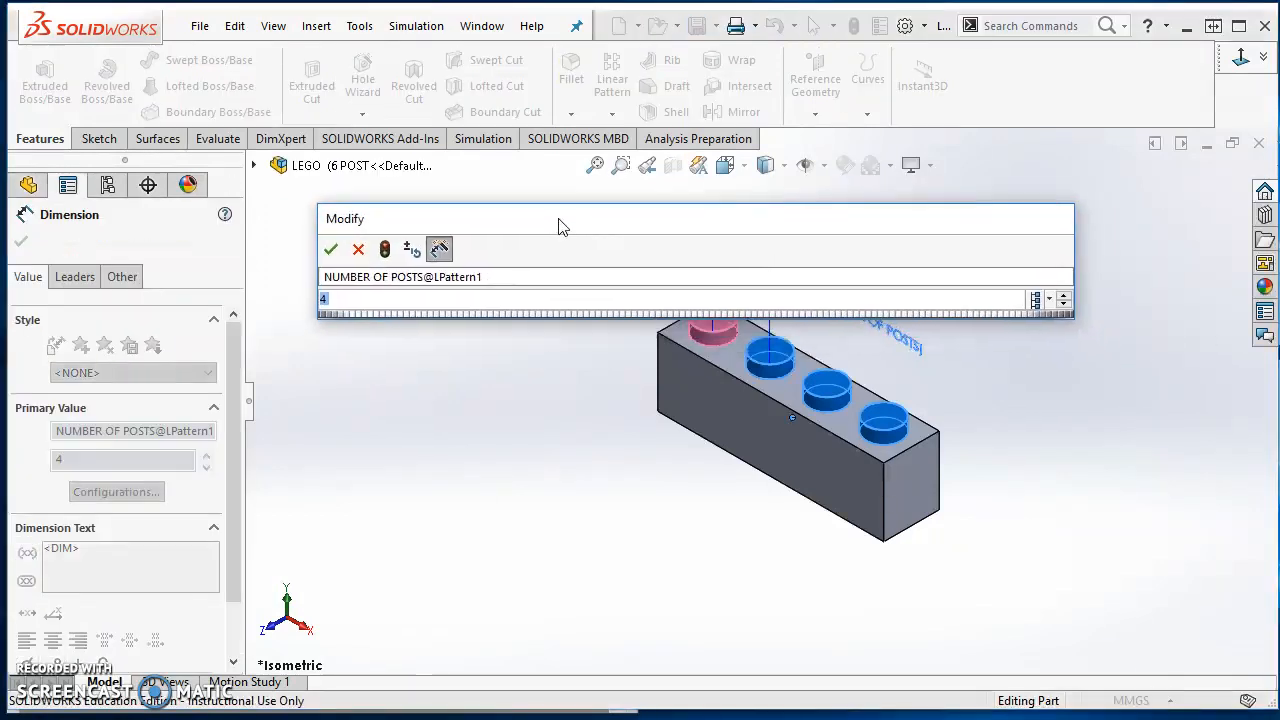
type("6")
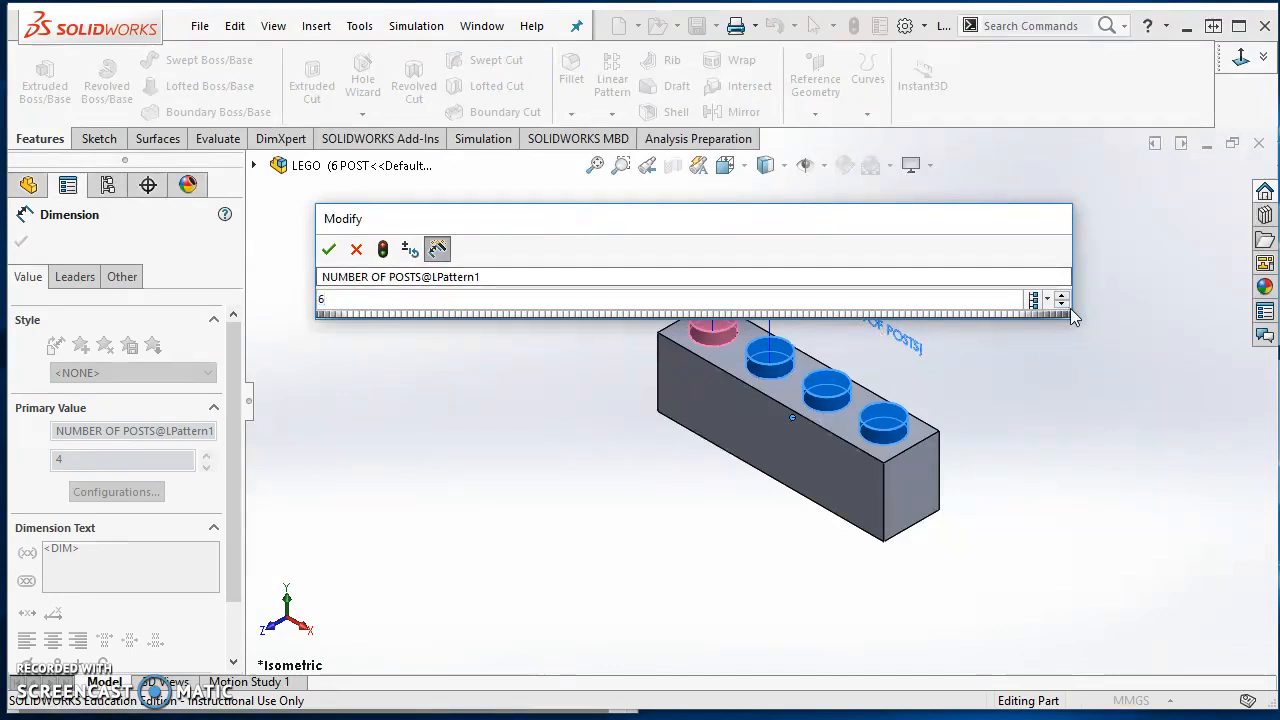
left_click_drag(1072, 313, 522, 322)
left_click(499, 299)
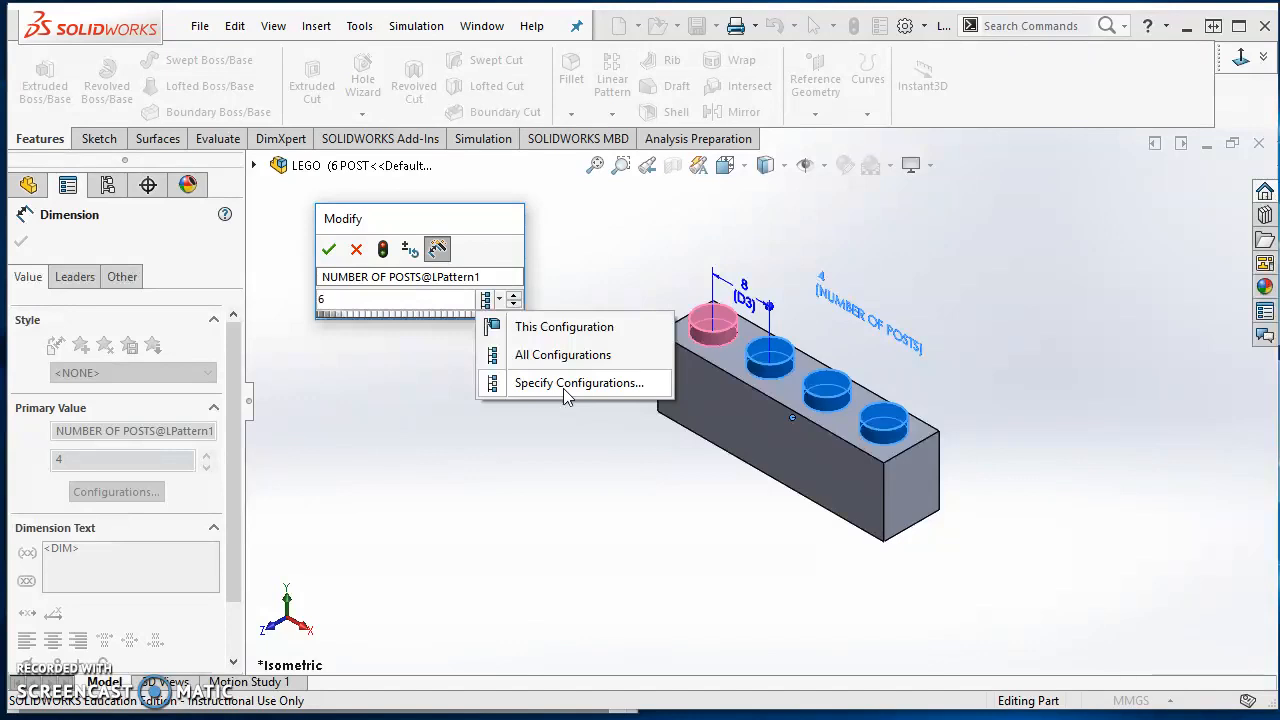
left_click(551, 327)
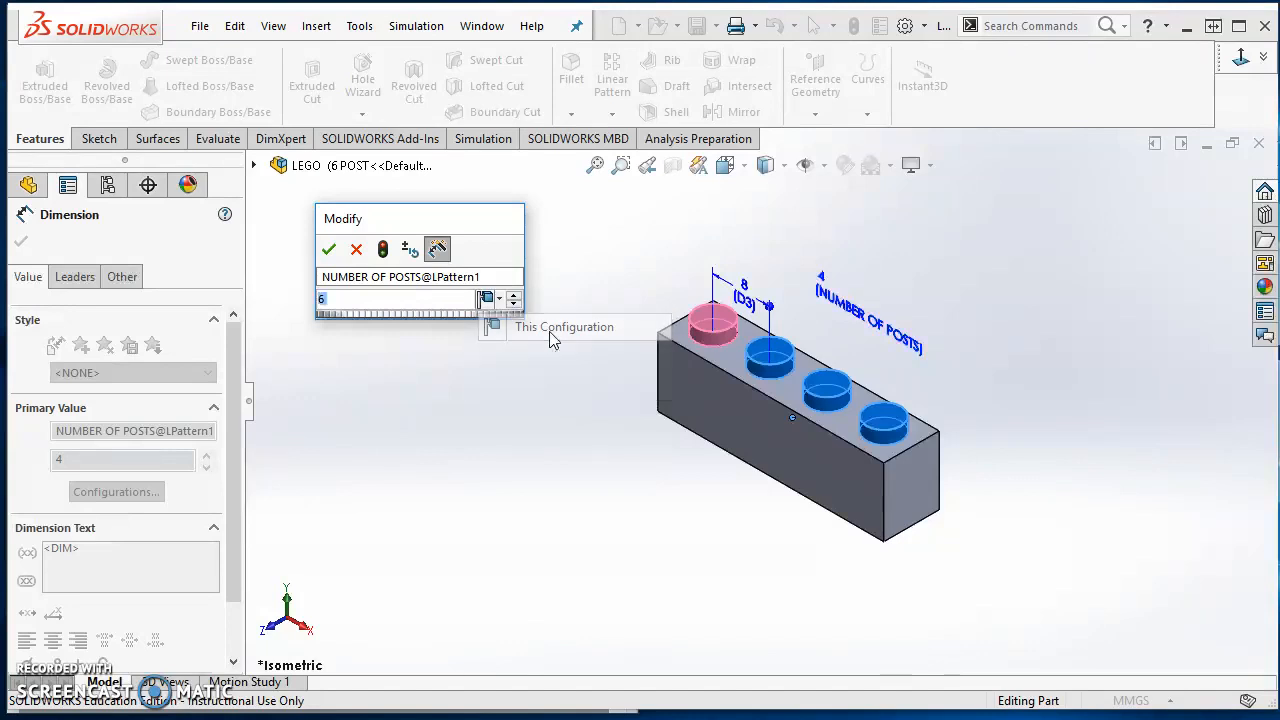
left_click(329, 249)
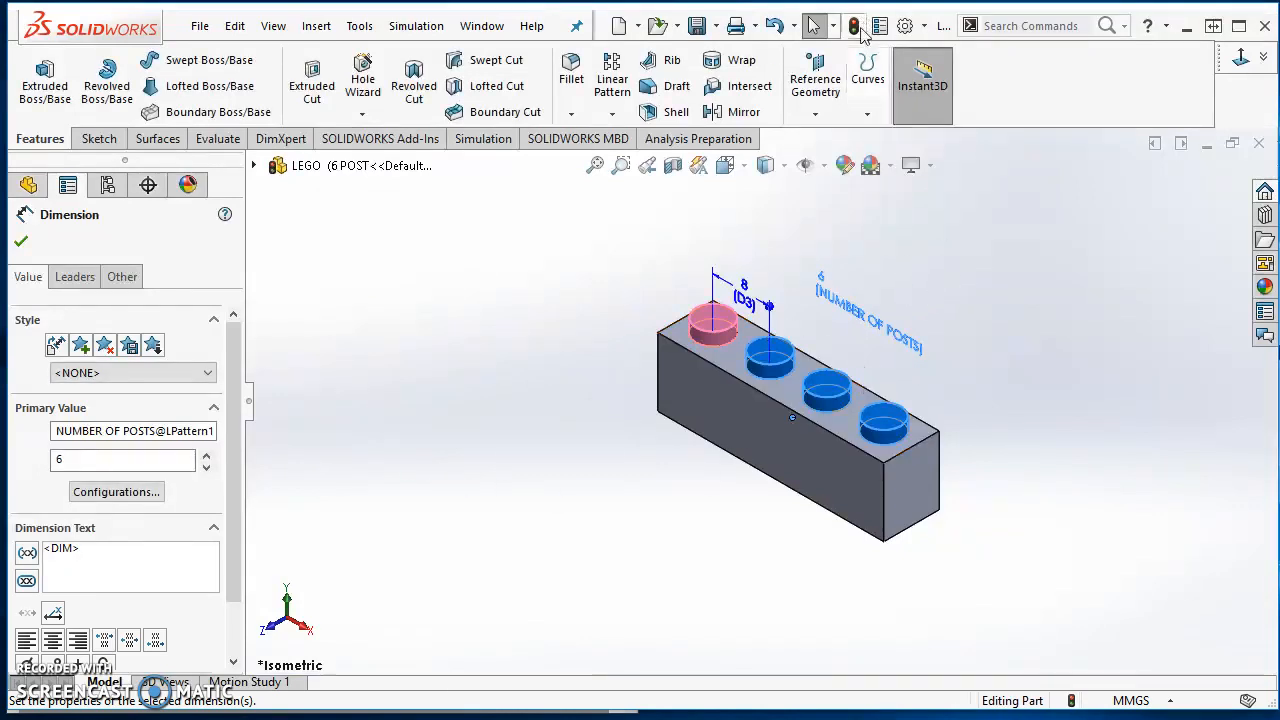
left_click(855, 26)
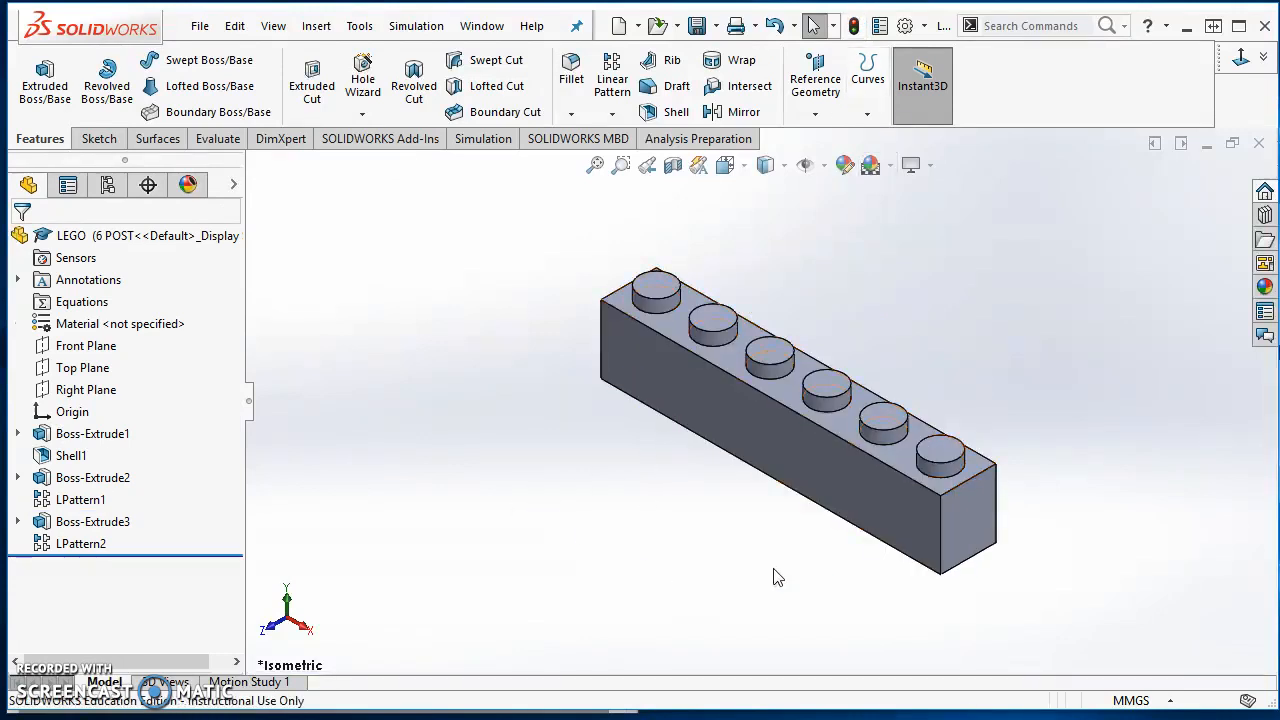
- Inspect the brick's underside and compare the configurations by activating 4 POST and returning to 6 POST
middle_click_drag(770, 573, 785, 370)
left_click(1267, 58)
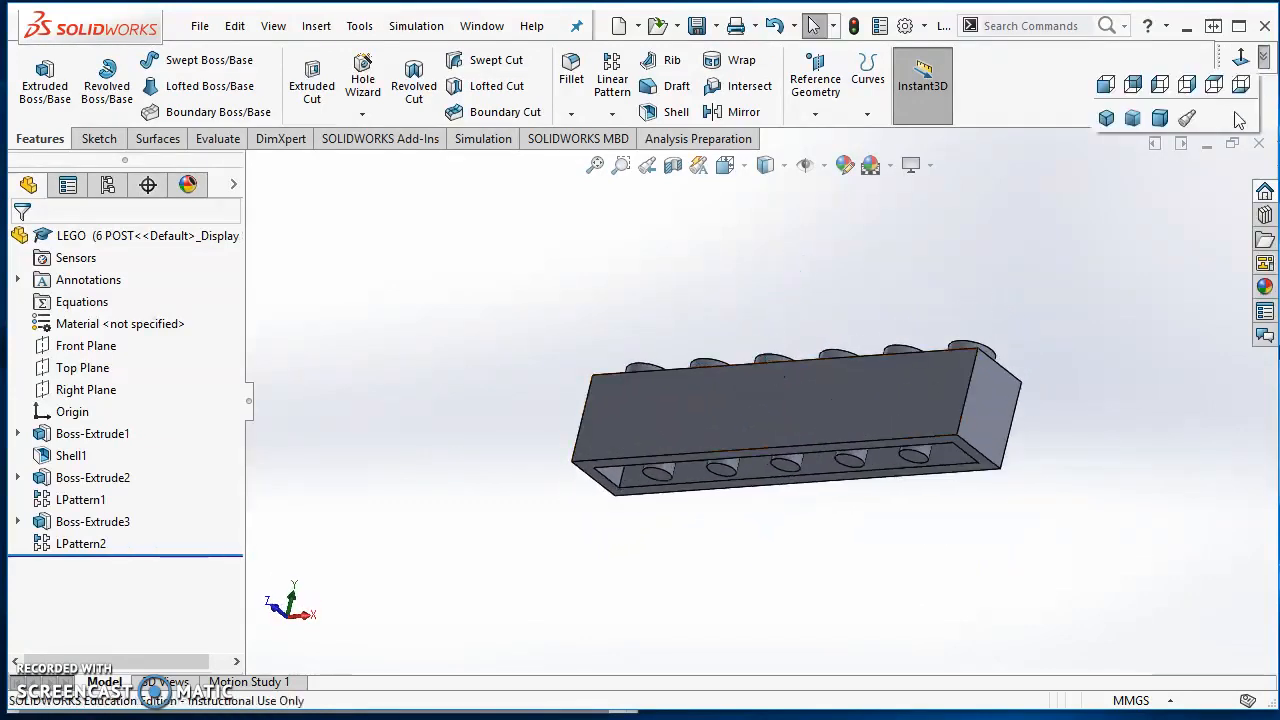
left_click(1113, 121)
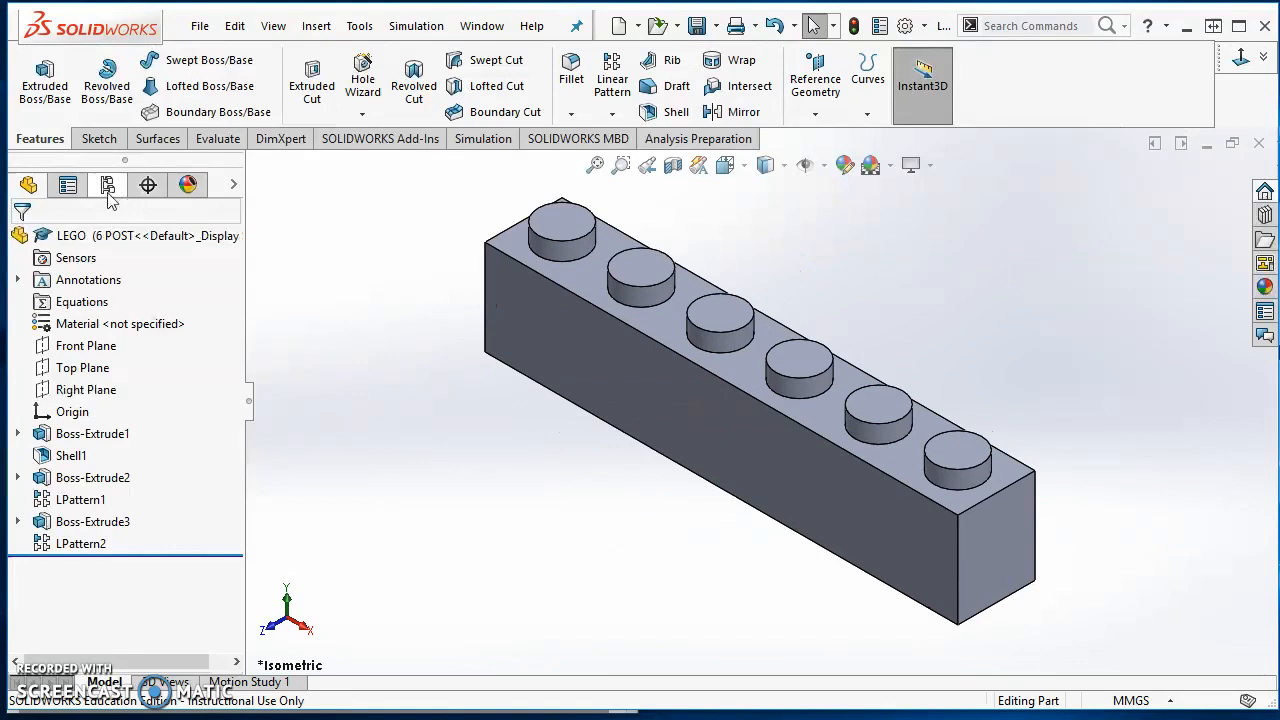
left_click(108, 190)
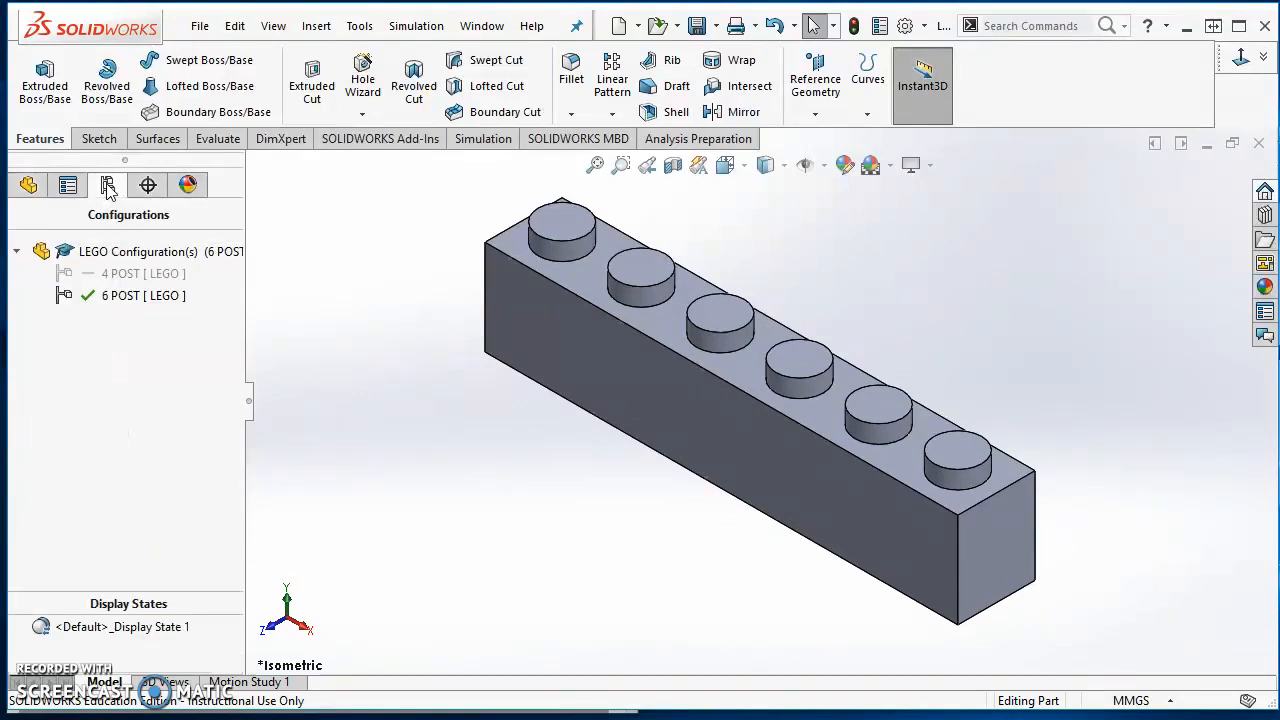
double_click(131, 276)
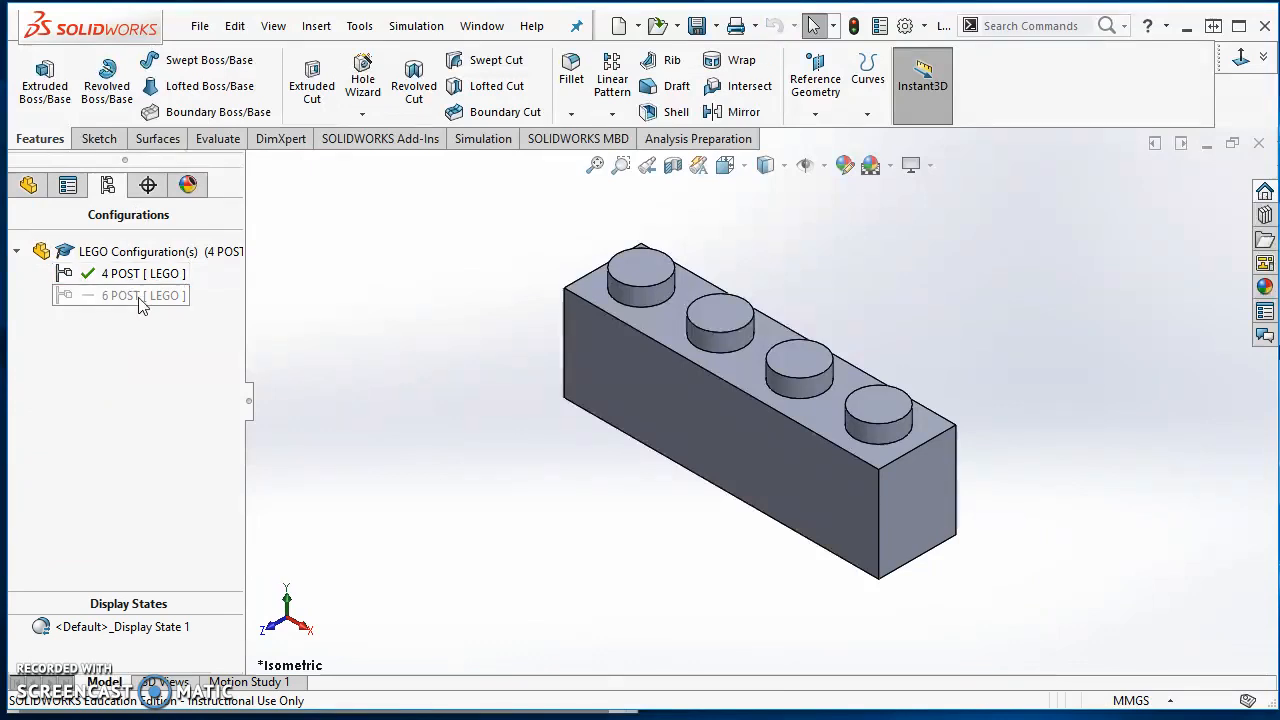
double_click(137, 296)
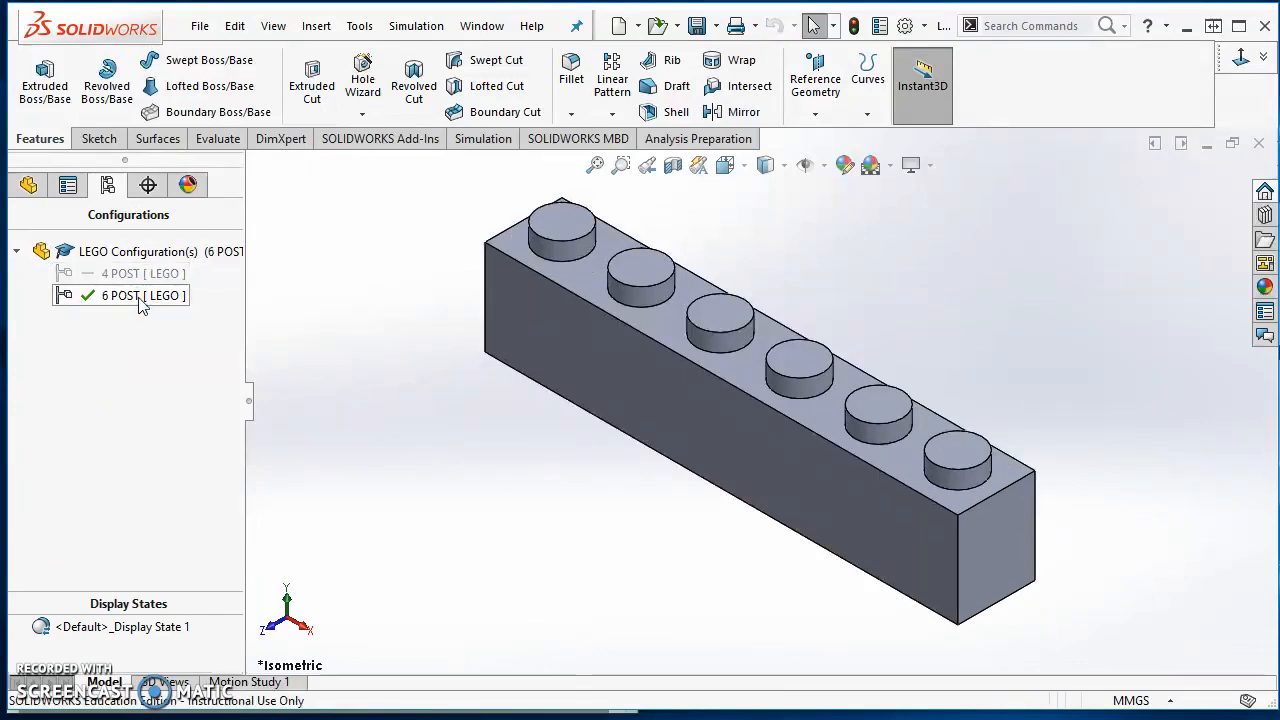
- Activate the 4 POST configuration and add a new configuration named 8 POST to the LEGO part
double_click(121, 273)
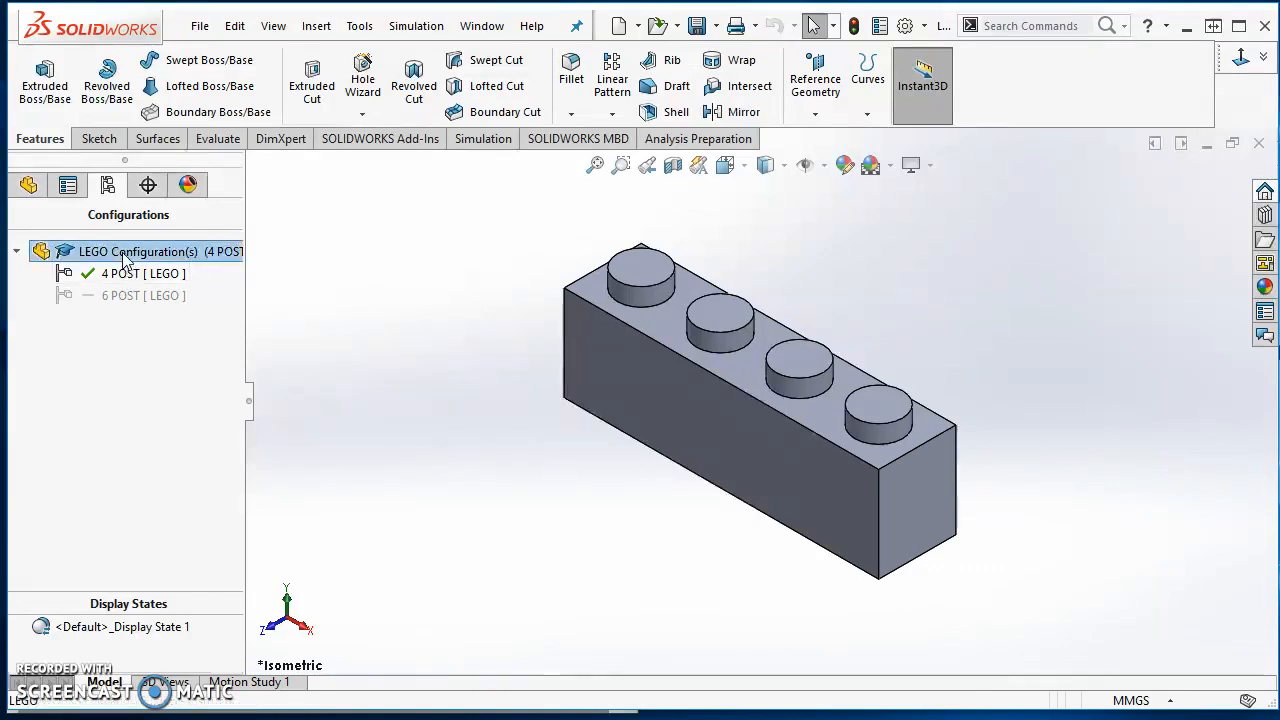
right_click(126, 259)
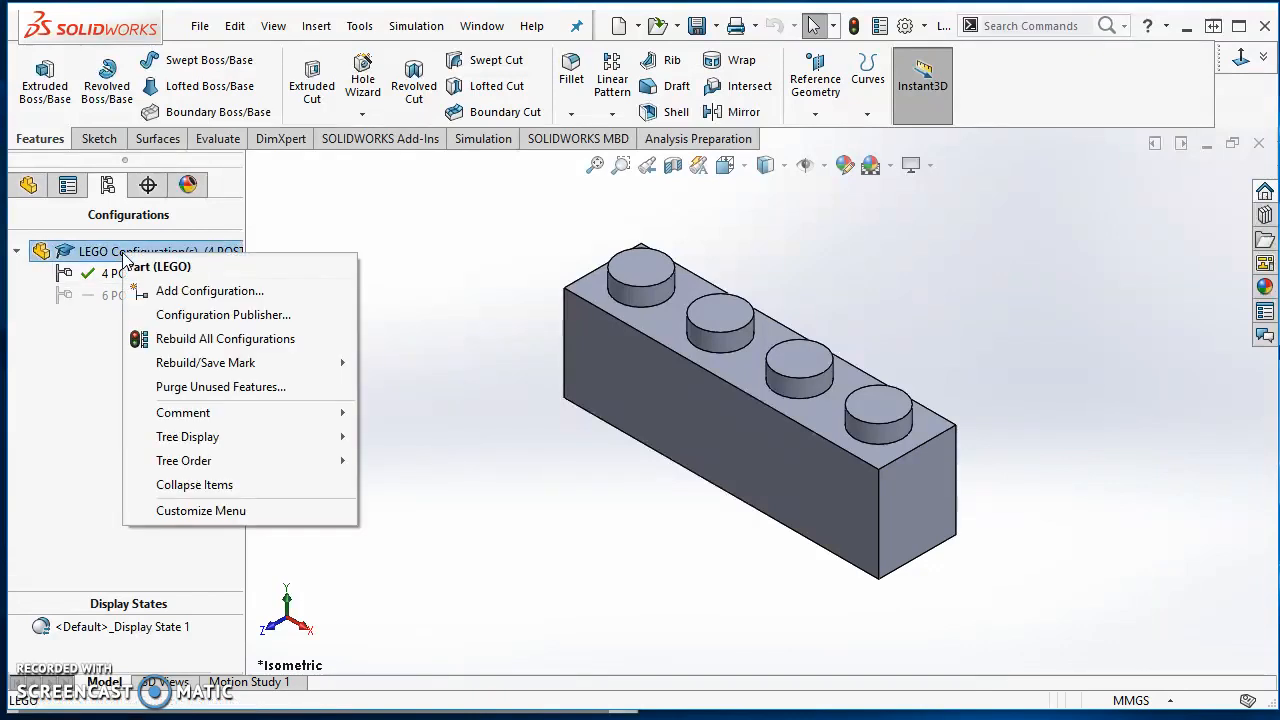
left_click(214, 291)
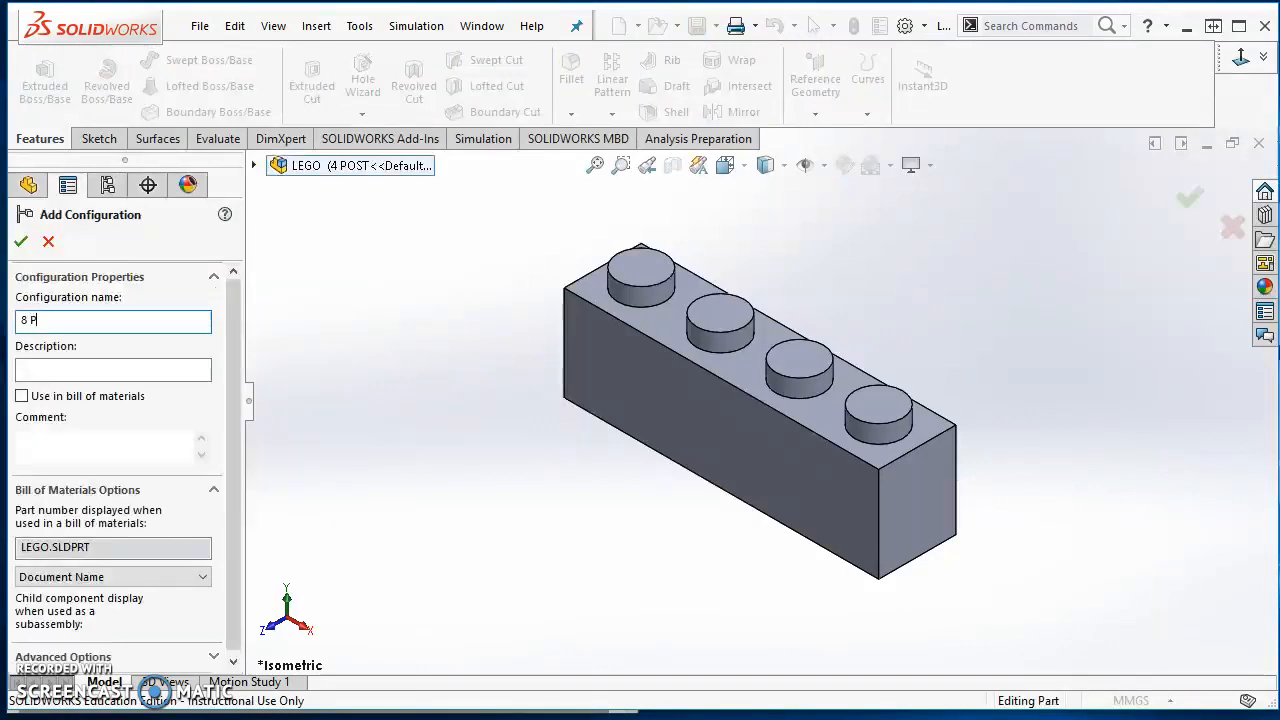
left_click(21, 243)
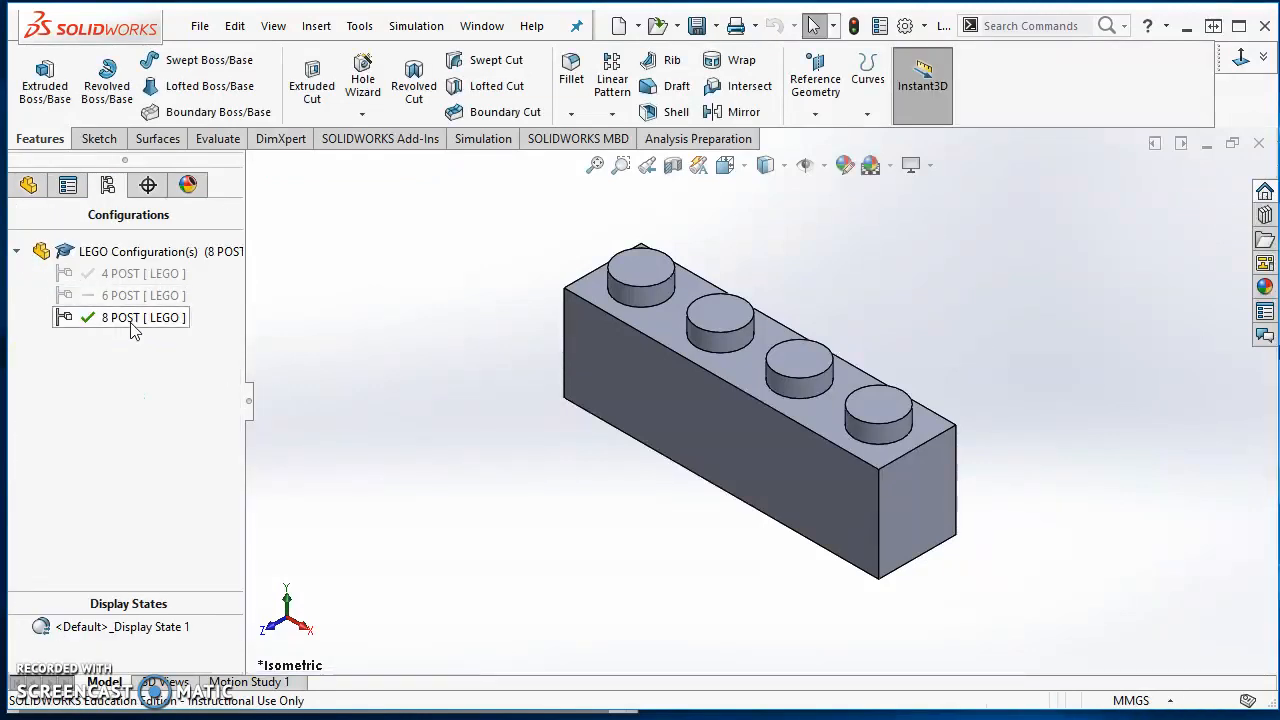
- Set the number of instances in the top stud pattern to 8 for this configuration only
left_click(28, 186)
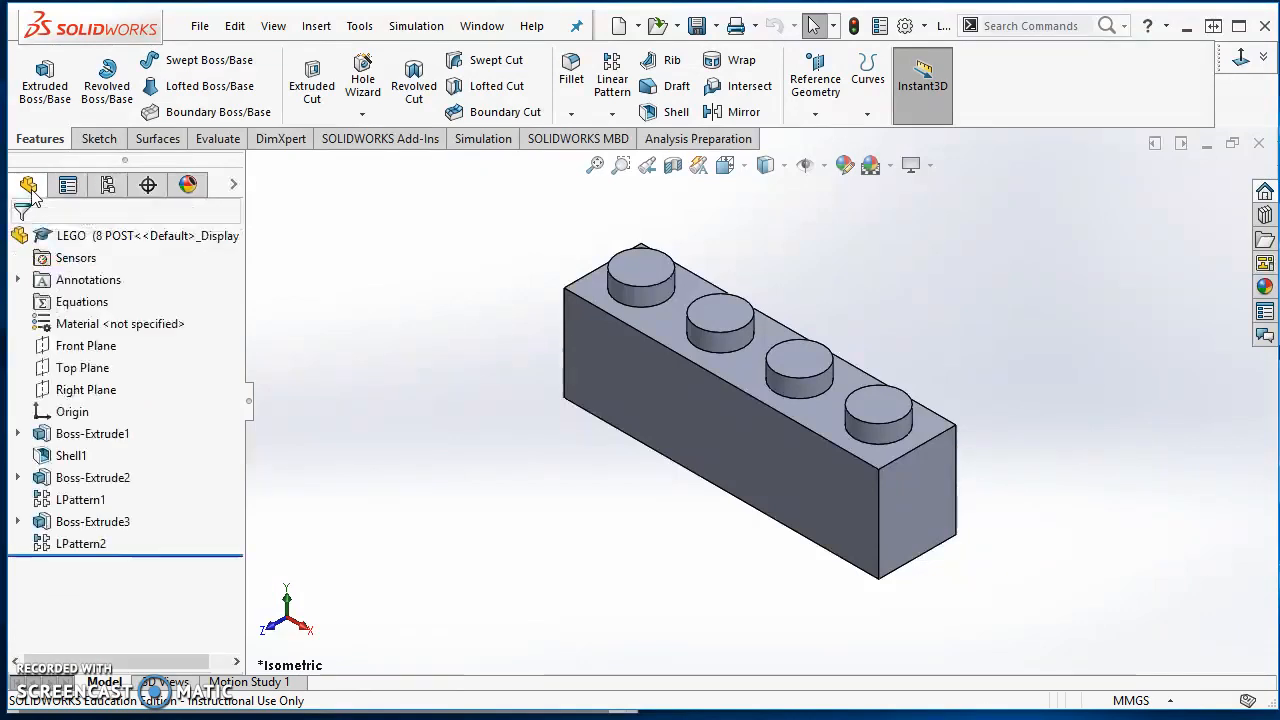
left_click(70, 500)
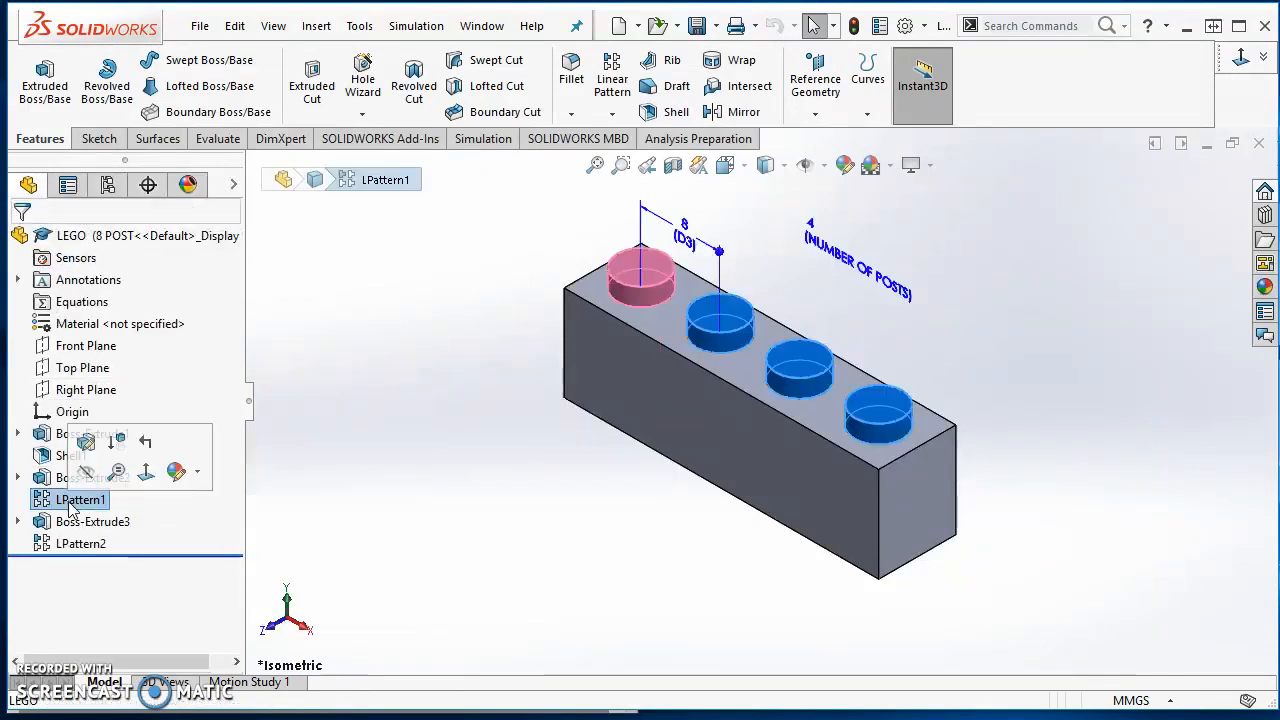
left_click(86, 441)
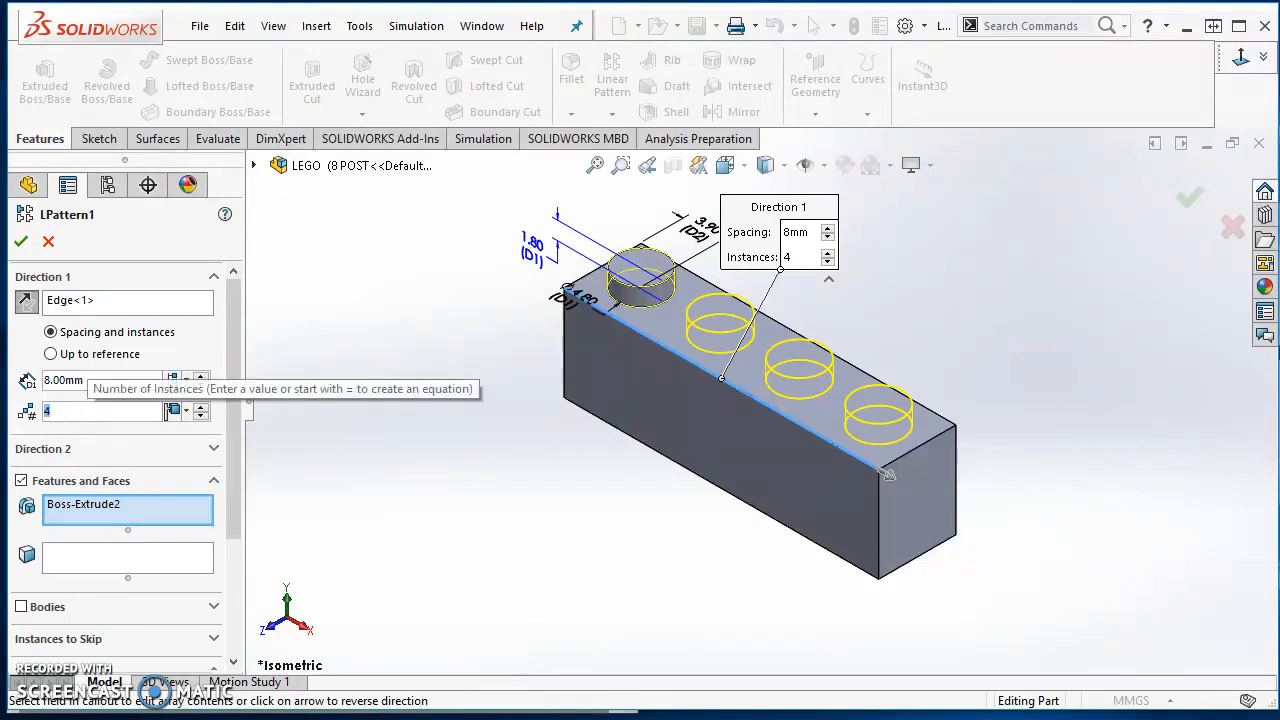
type("8")
left_click(187, 417)
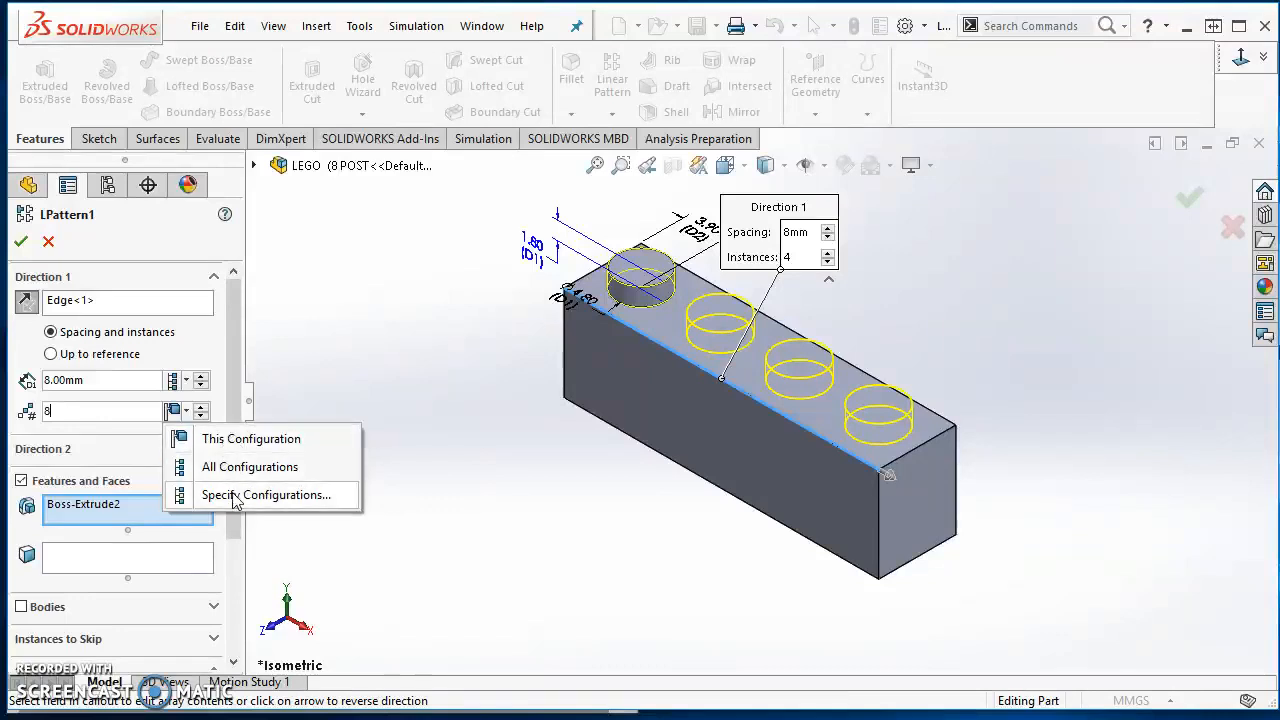
left_click(237, 440)
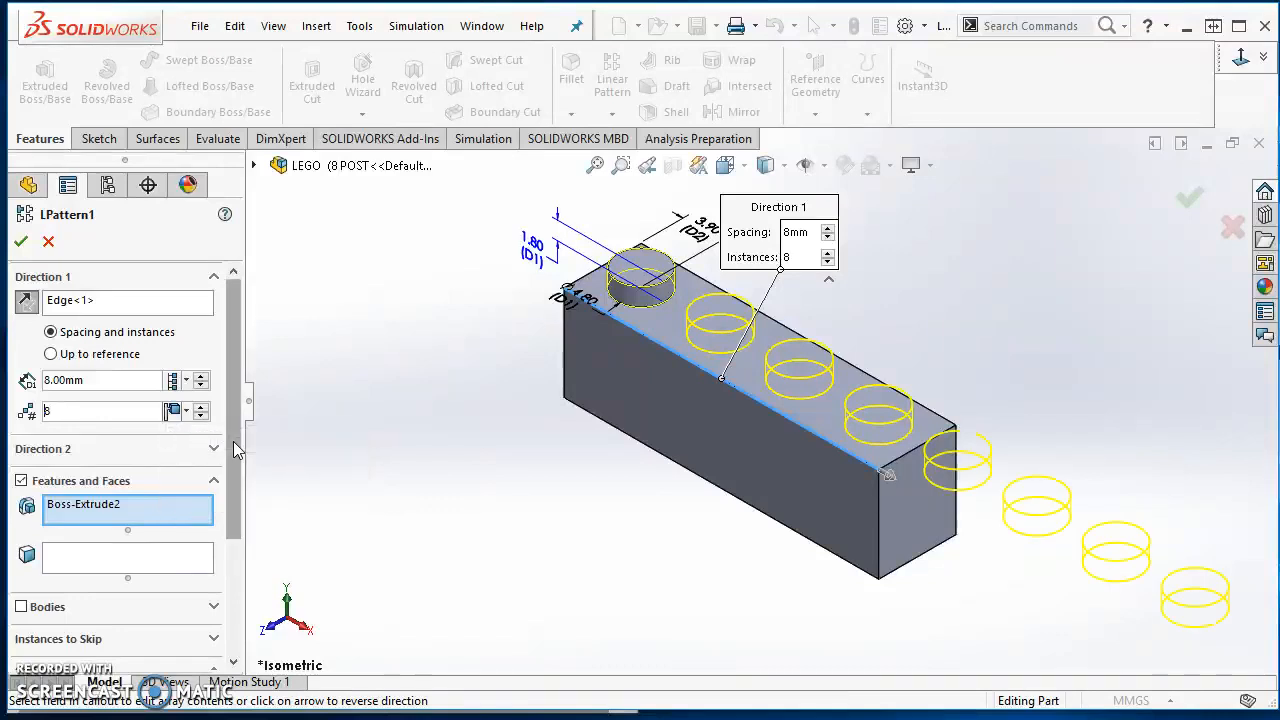
left_click(20, 241)
left_click(414, 422)
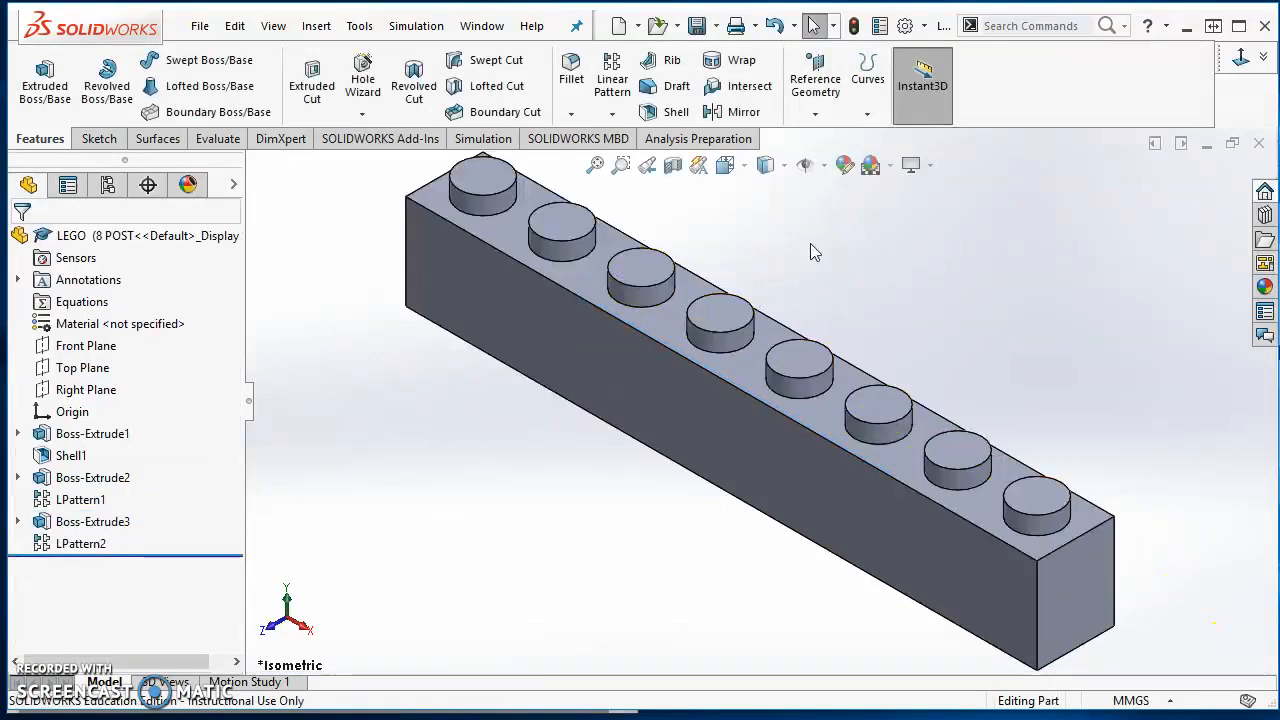
- Compare the brick sizes by activating the 6 POST, 4 POST and 8 POST configurations in turn
left_click(108, 184)
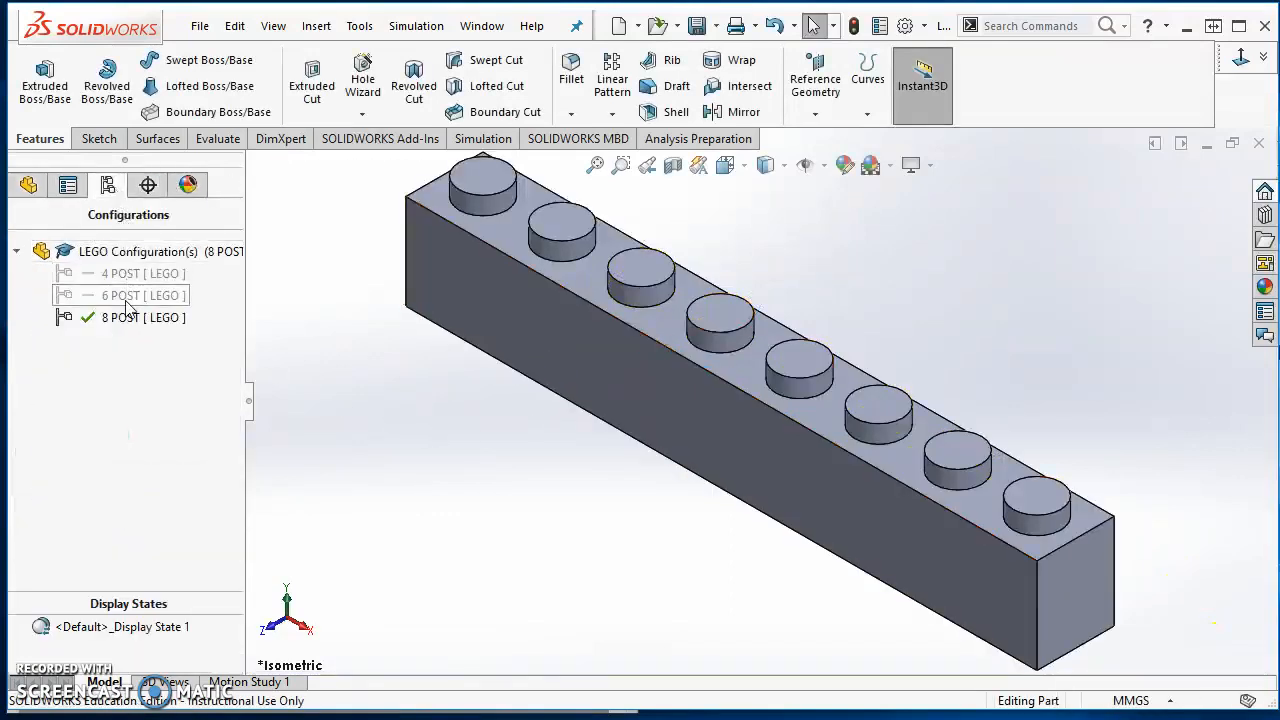
double_click(124, 295)
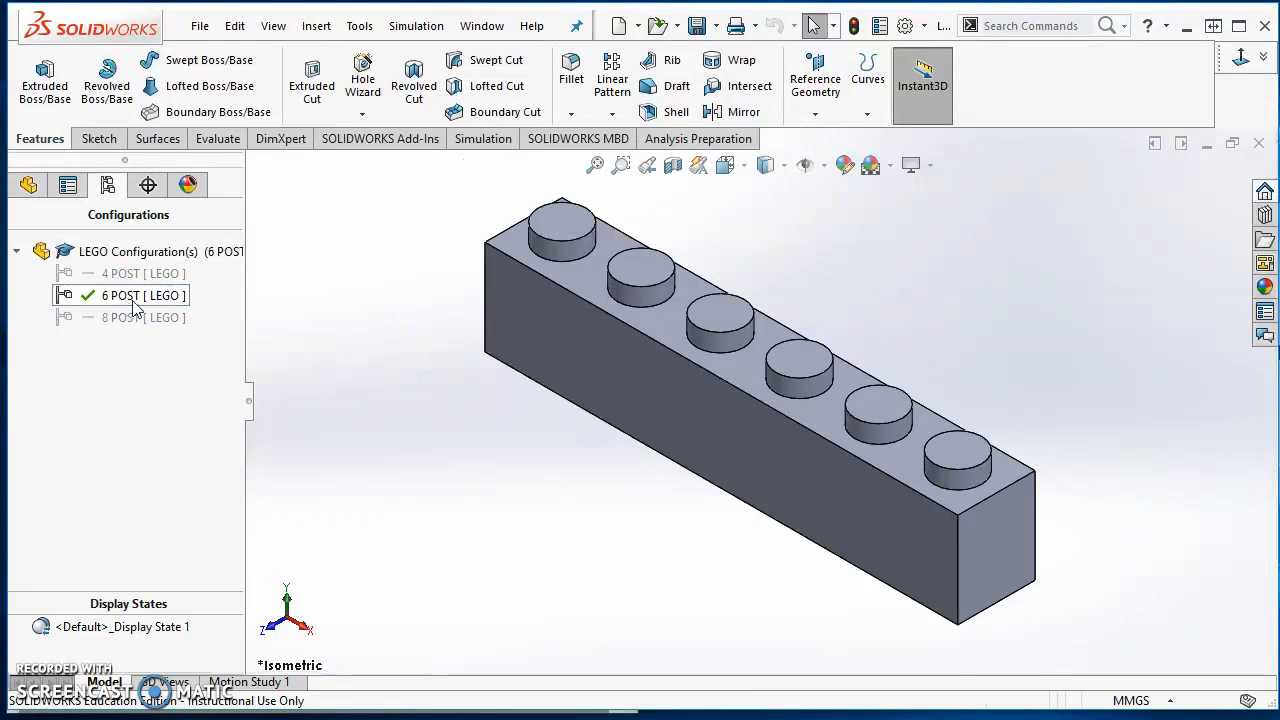
double_click(119, 275)
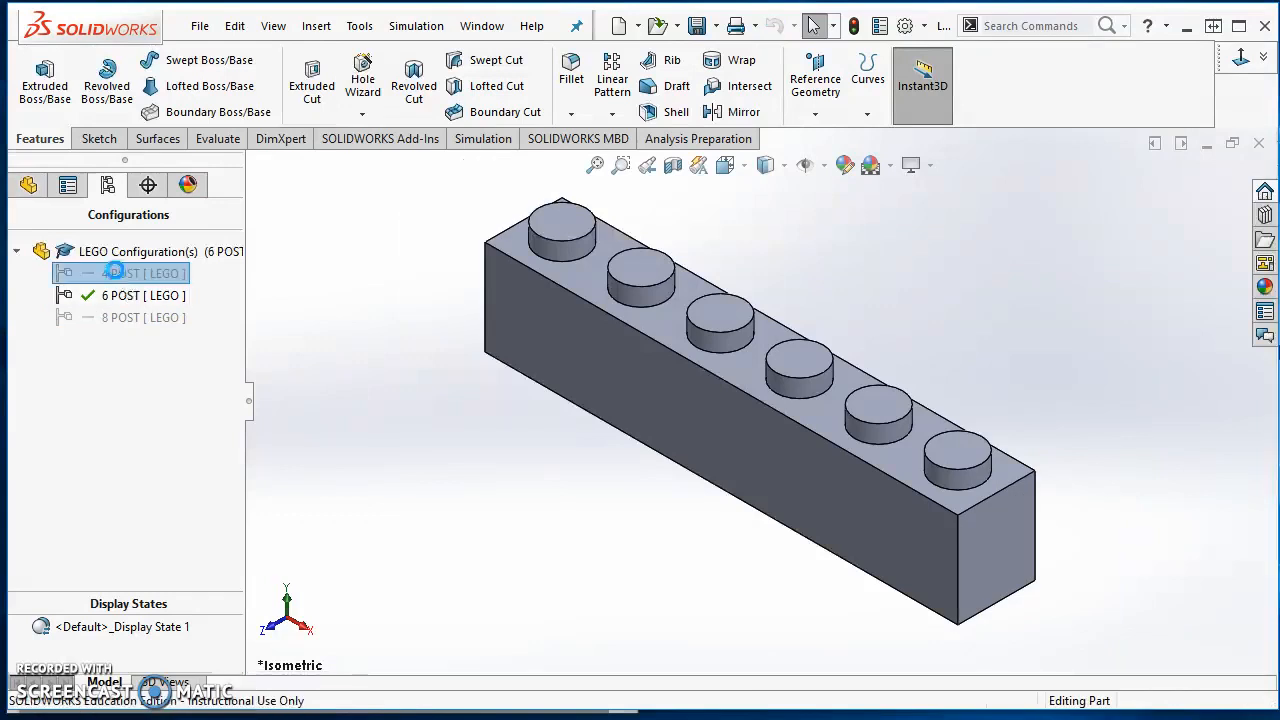
double_click(137, 318)
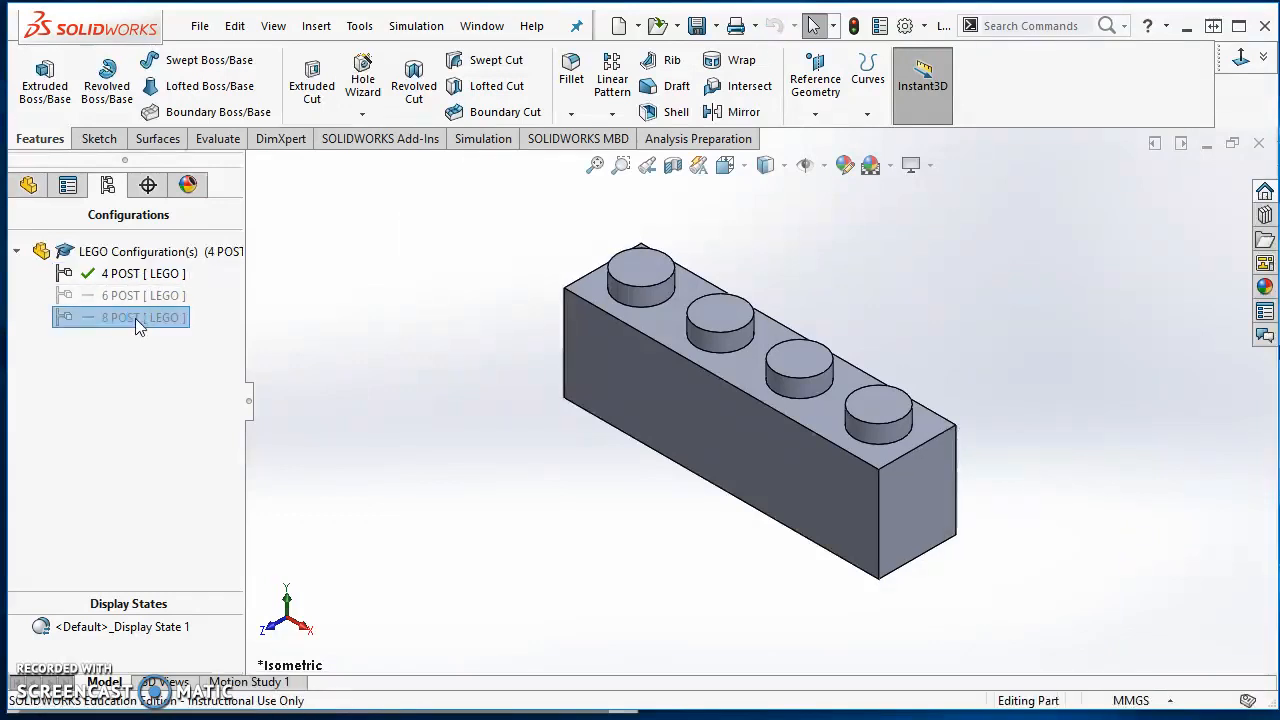
- Configure the inside post pattern LPattern2 so that it is suppressed only in the 8 POST configuration
left_click(28, 185)
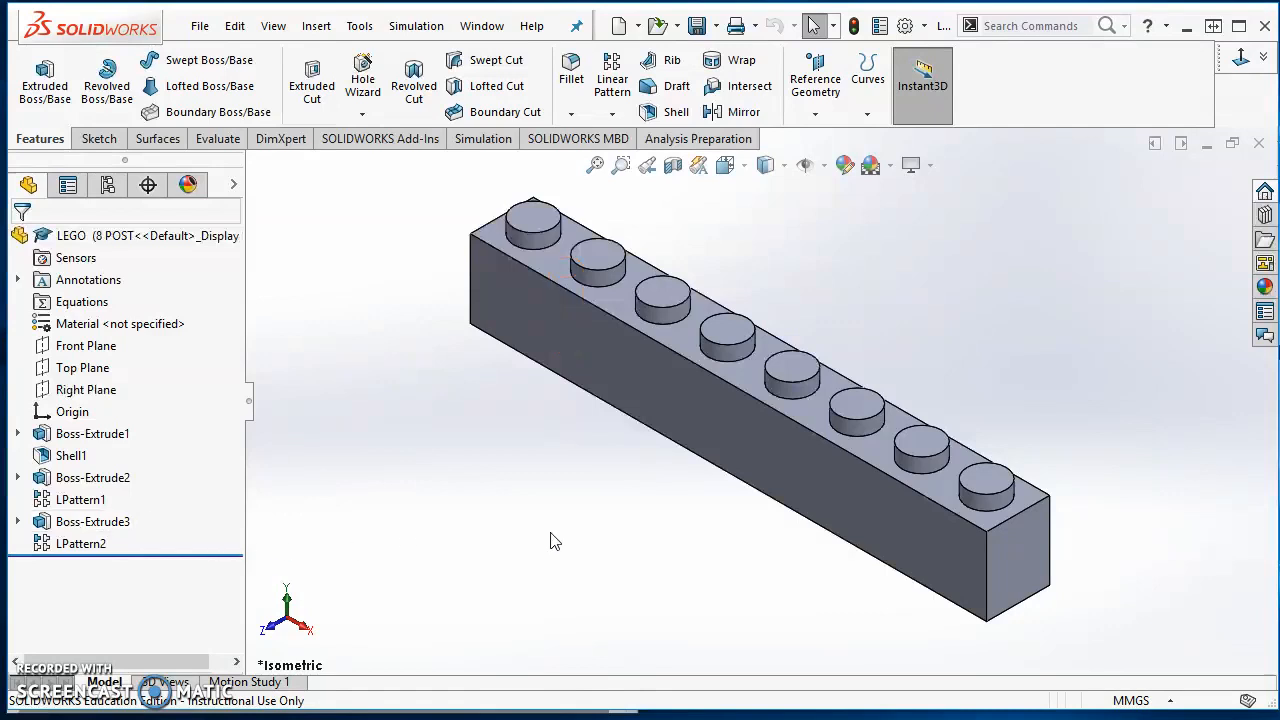
middle_click_drag(658, 547, 544, 403)
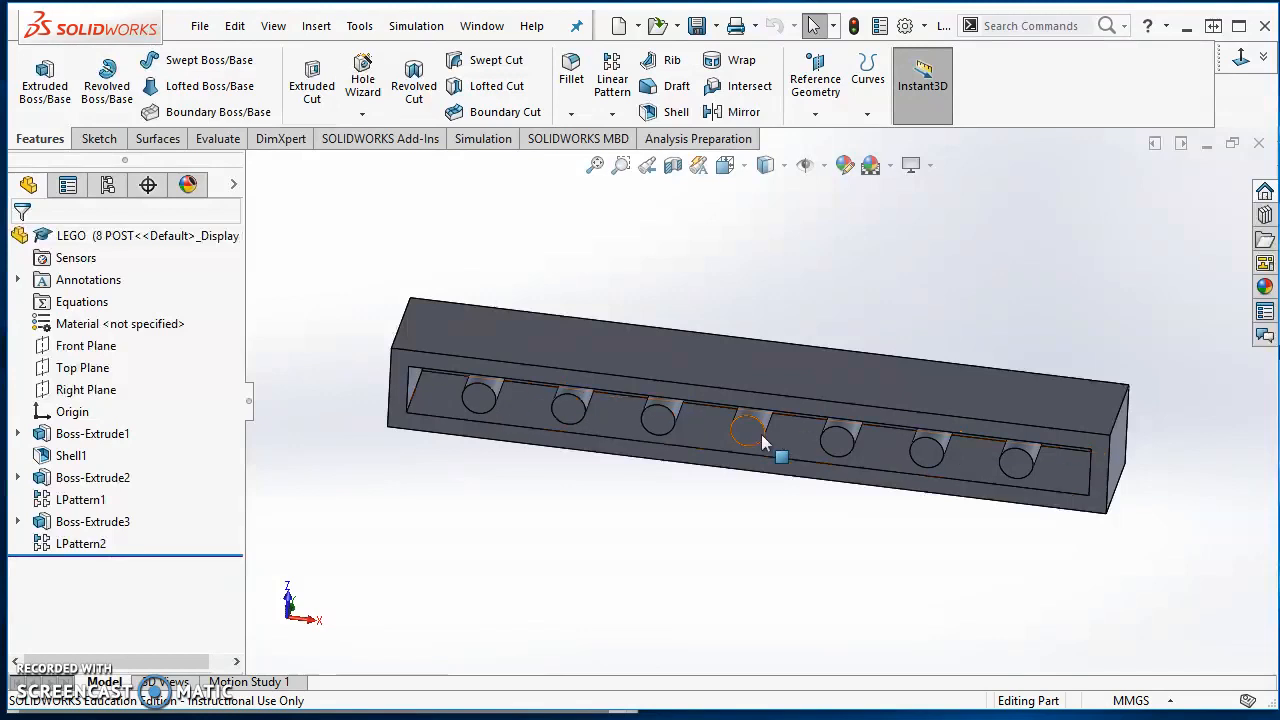
middle_click_drag(490, 509, 459, 553)
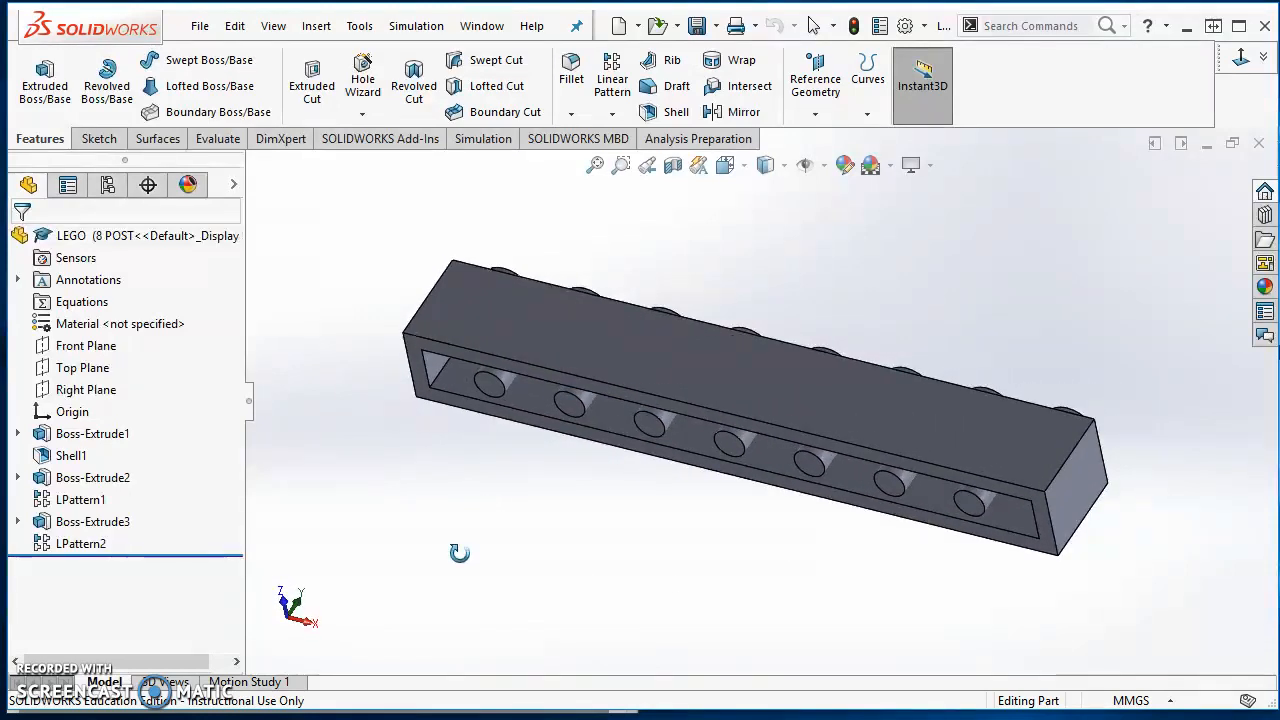
left_click(80, 545)
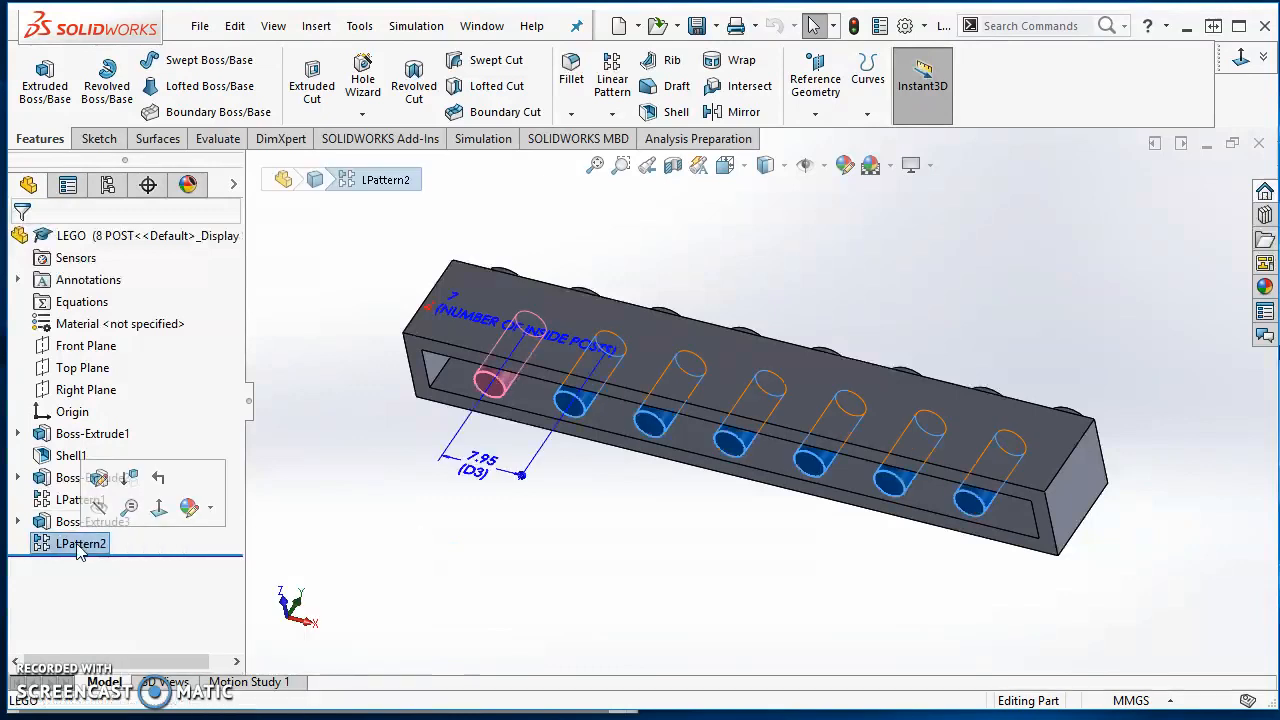
right_click(65, 546)
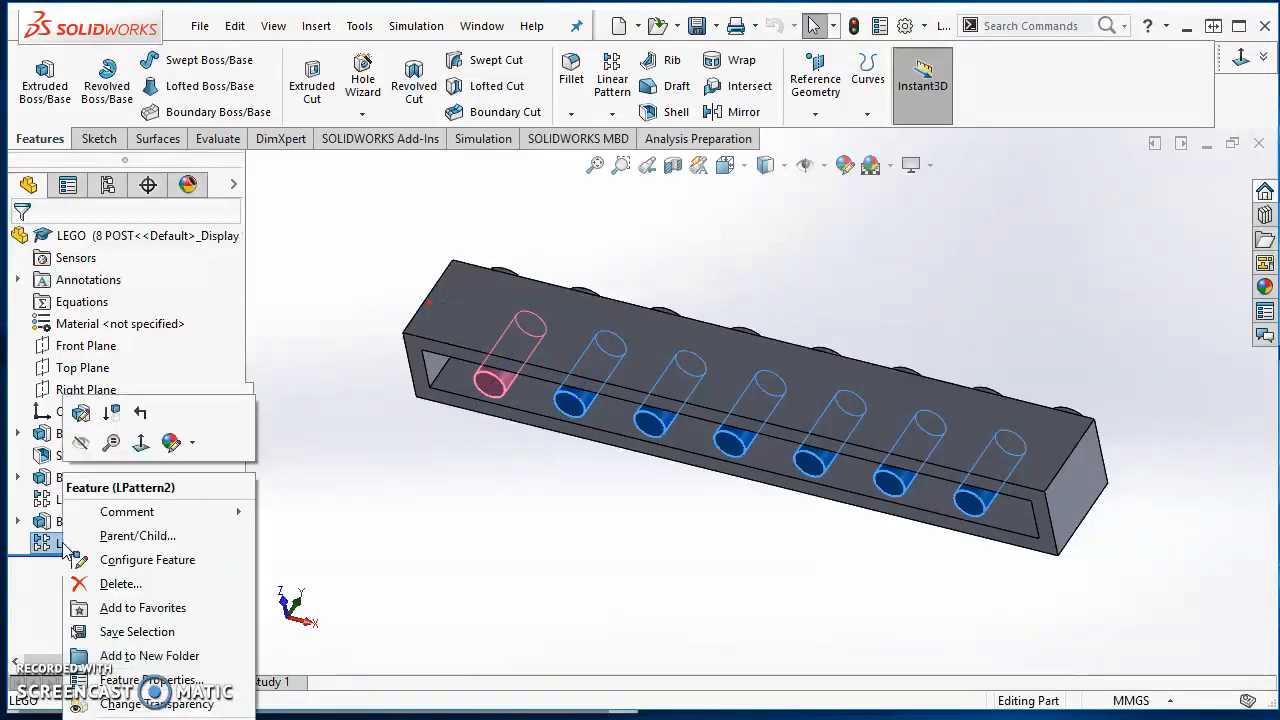
left_click(140, 560)
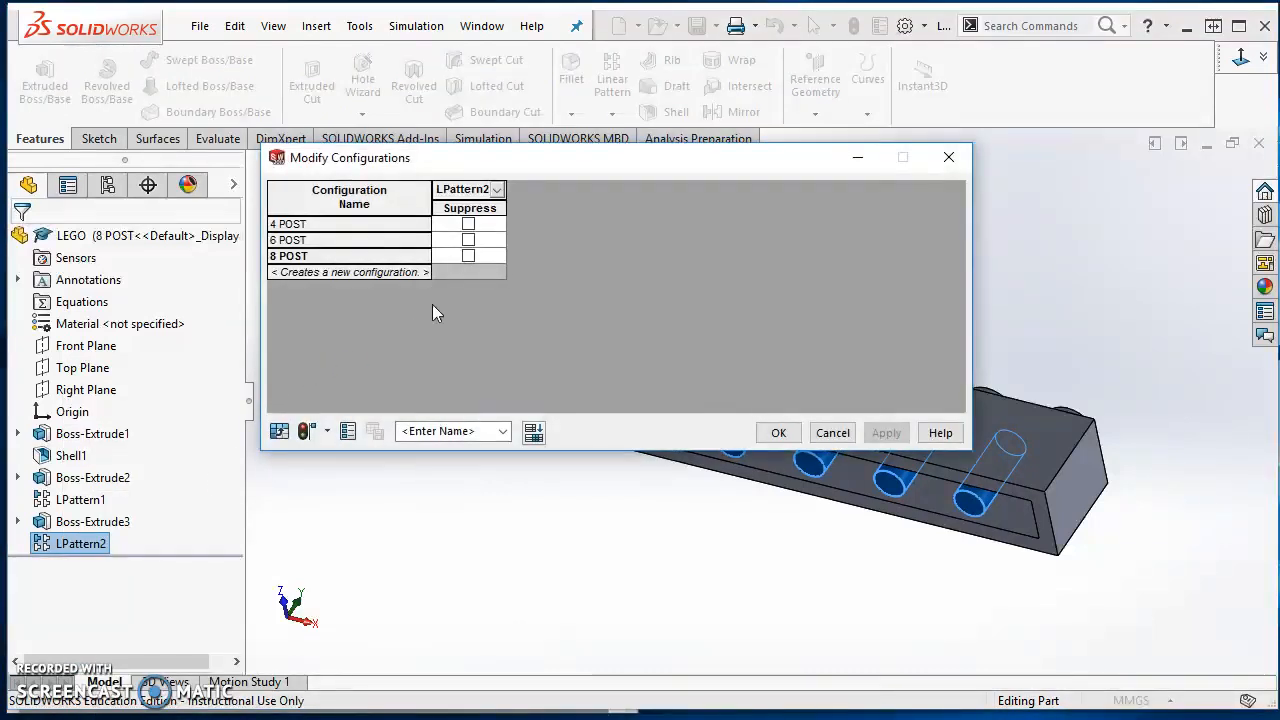
left_click(467, 256)
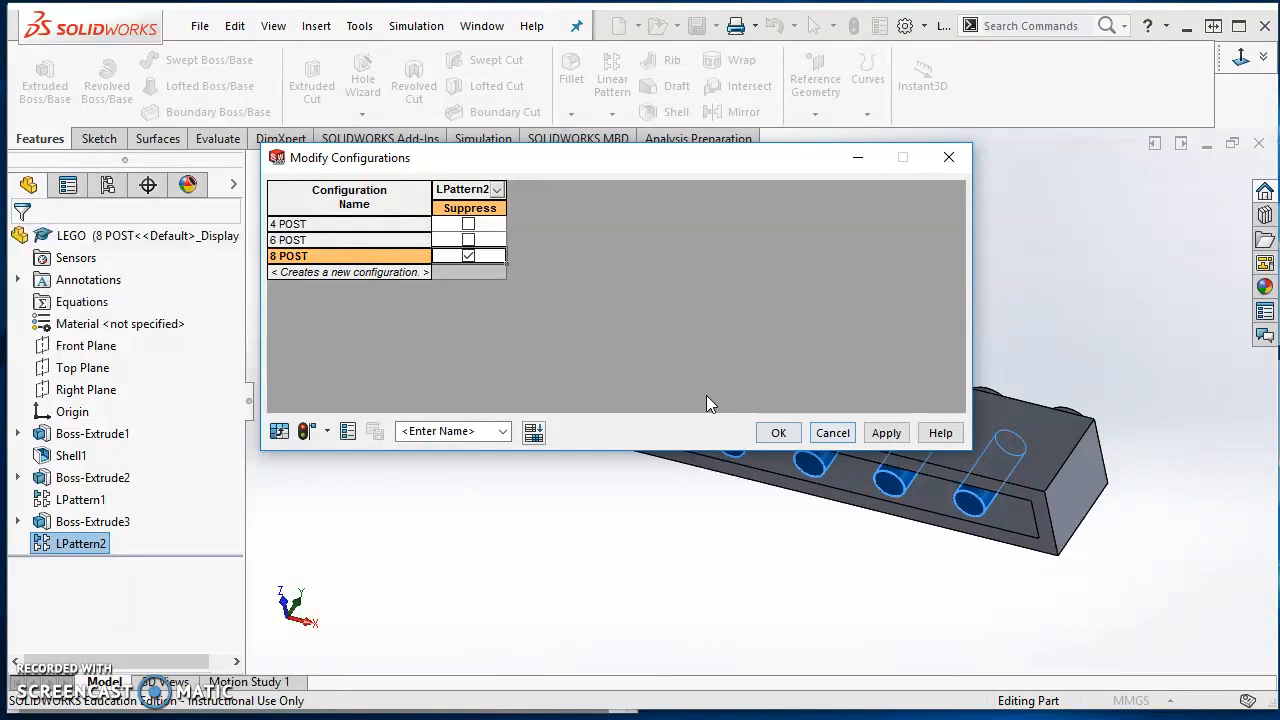
left_click(776, 432)
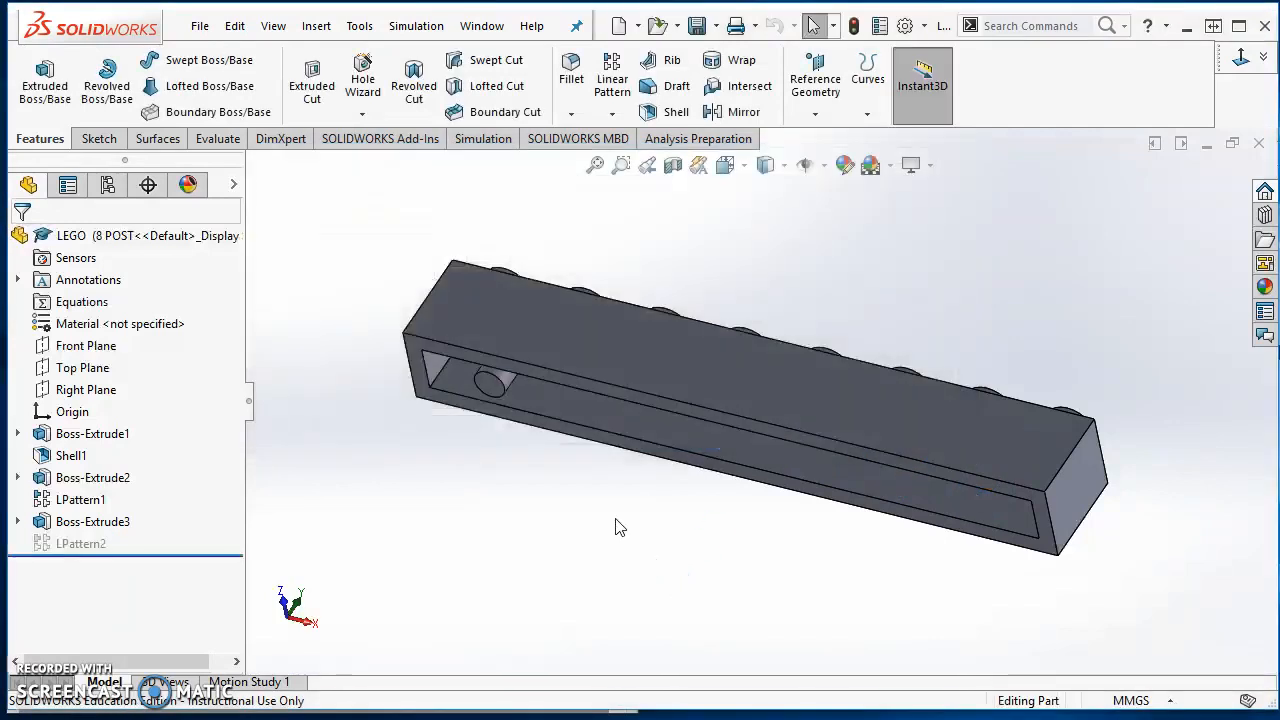
- Configure the remaining inside post, Boss-Extrude3, so that it is suppressed only in the 8 POST configuration
left_click(490, 386)
right_click(490, 387)
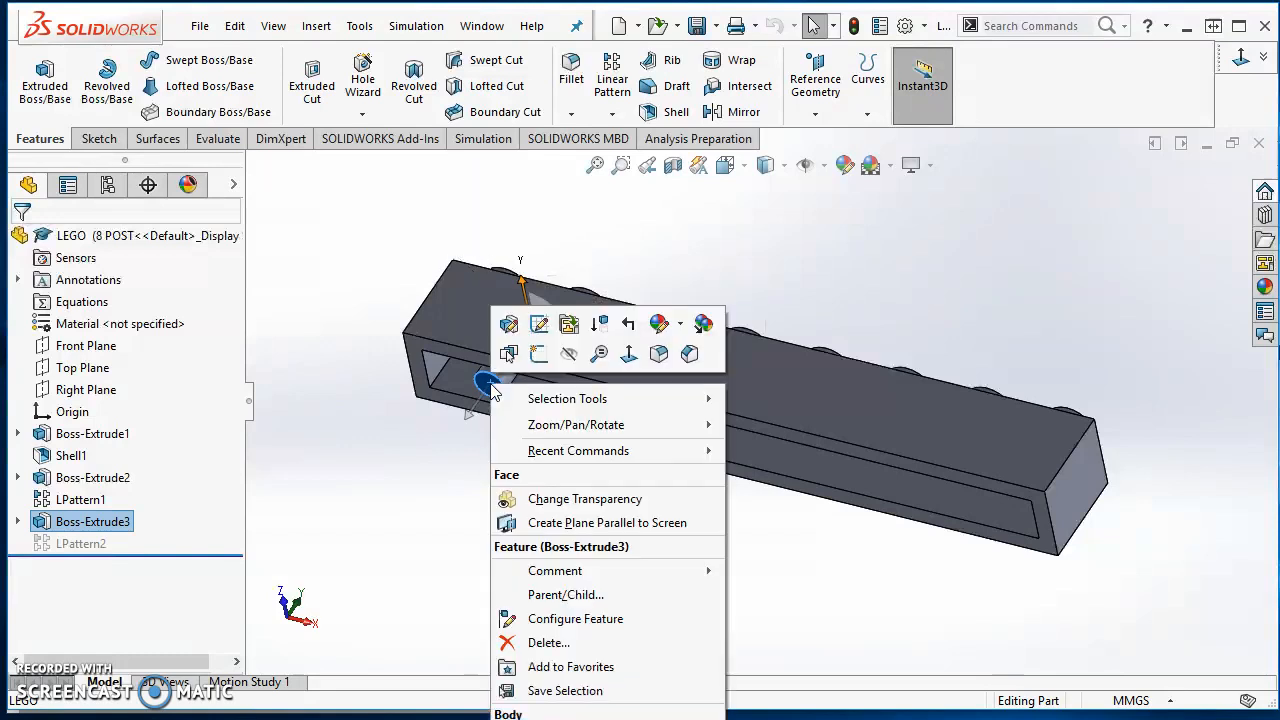
key("Escape")
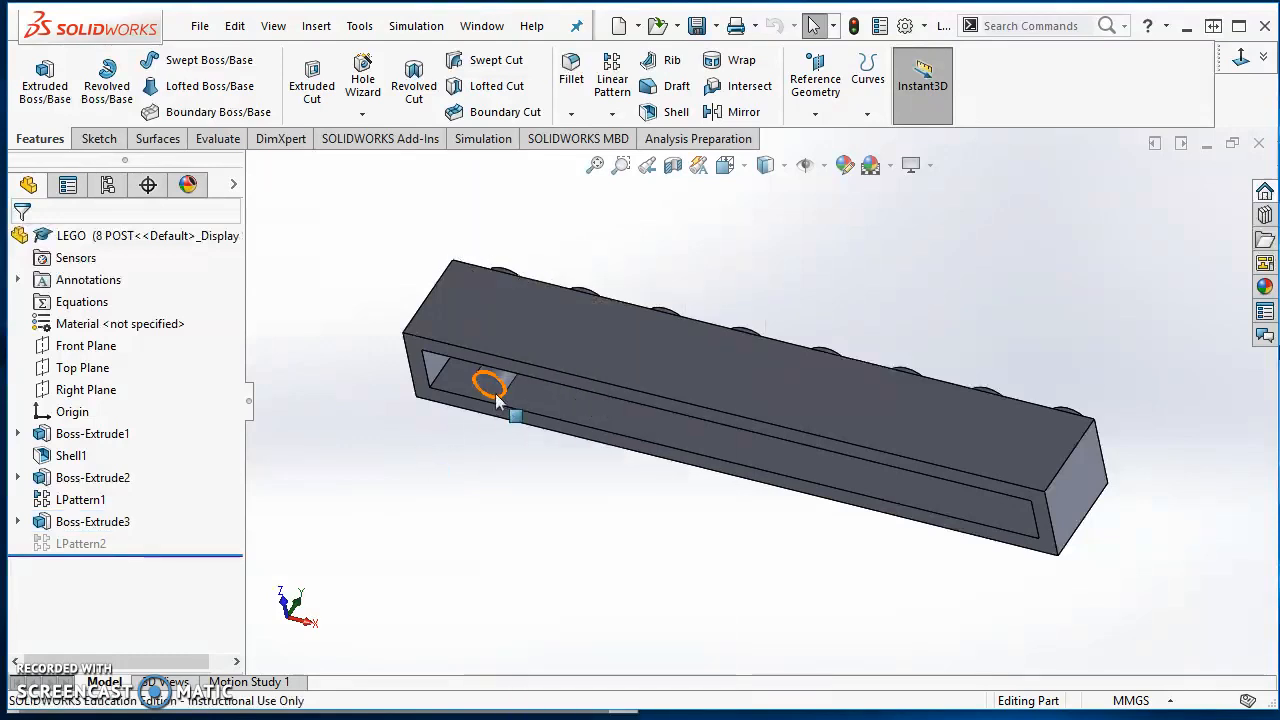
left_click(490, 390)
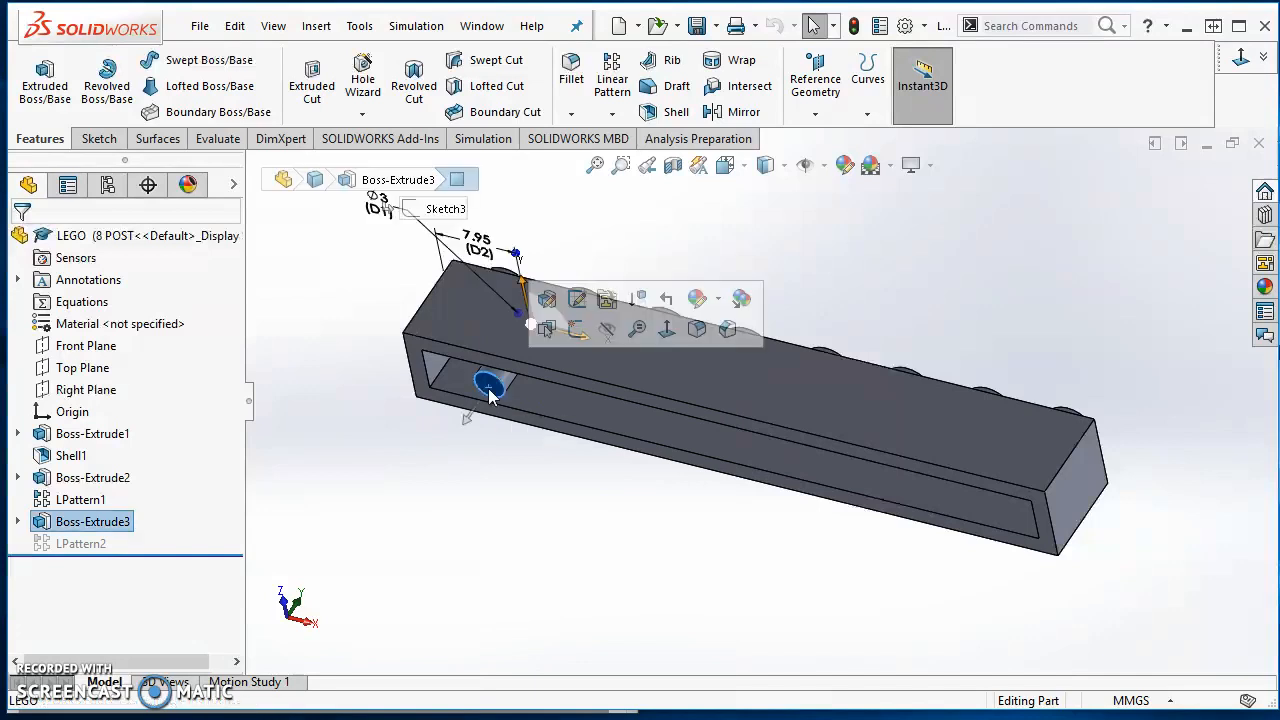
right_click(490, 396)
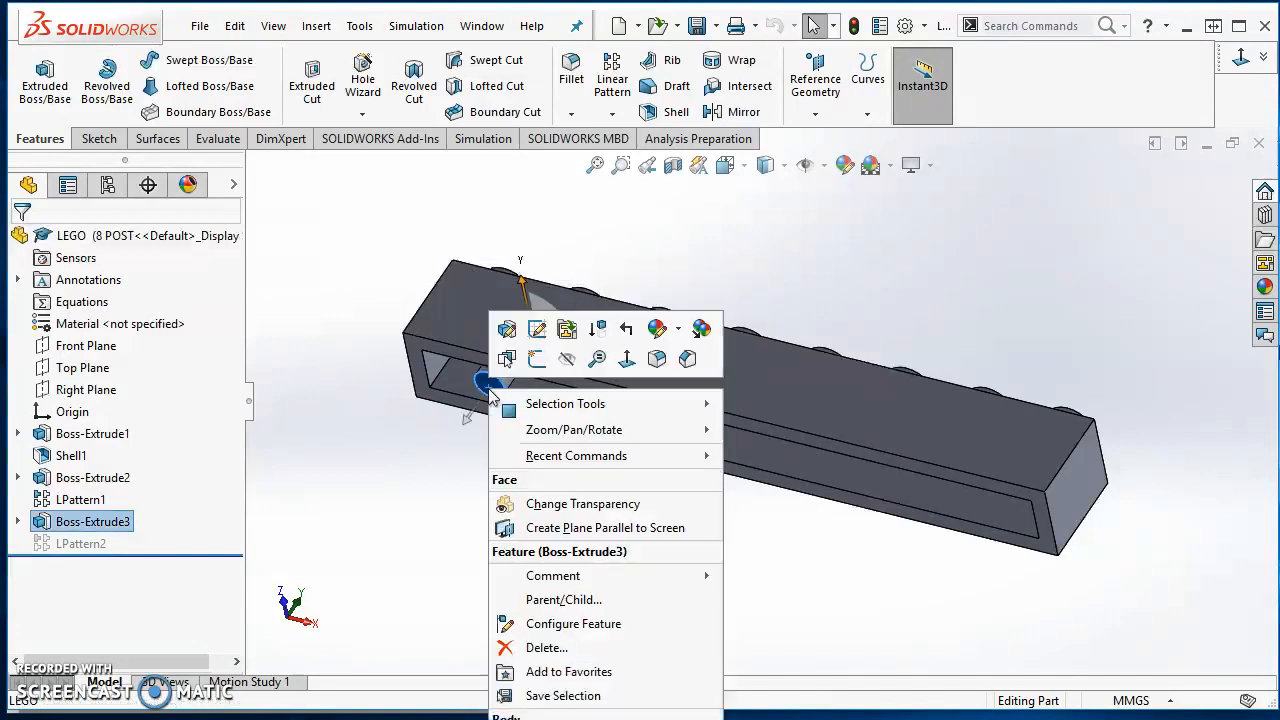
left_click(578, 627)
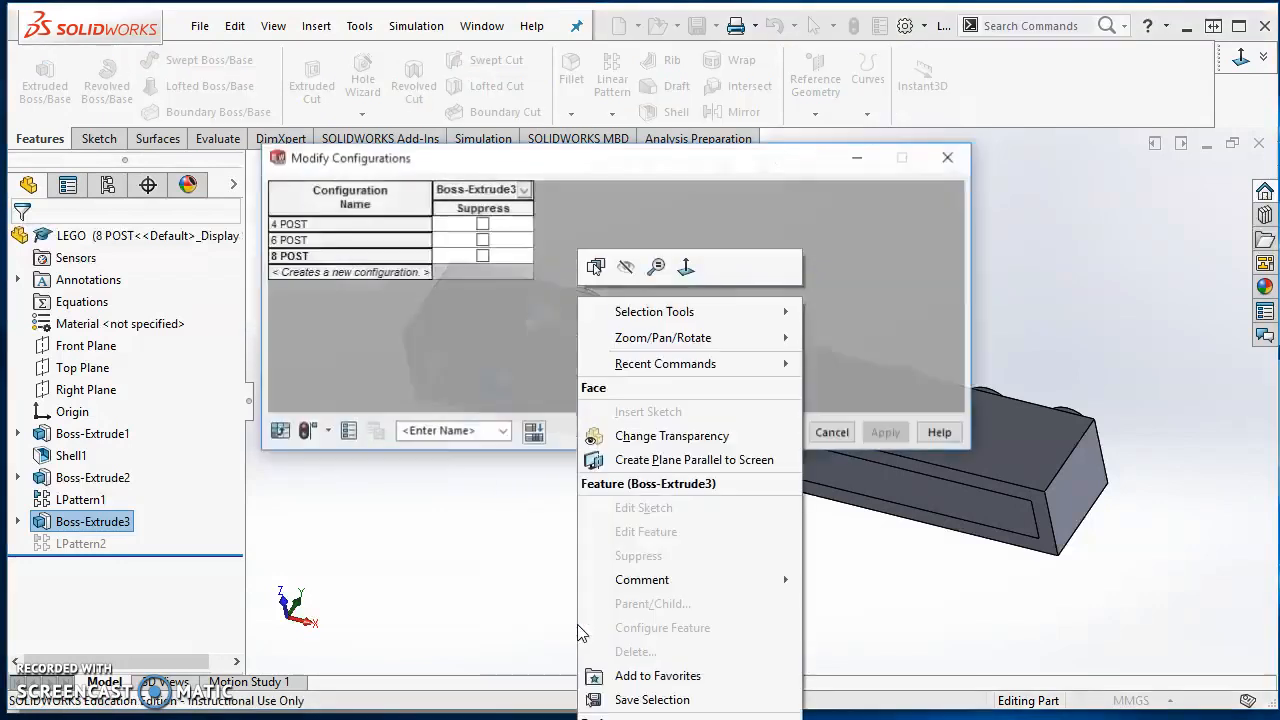
left_click(482, 256)
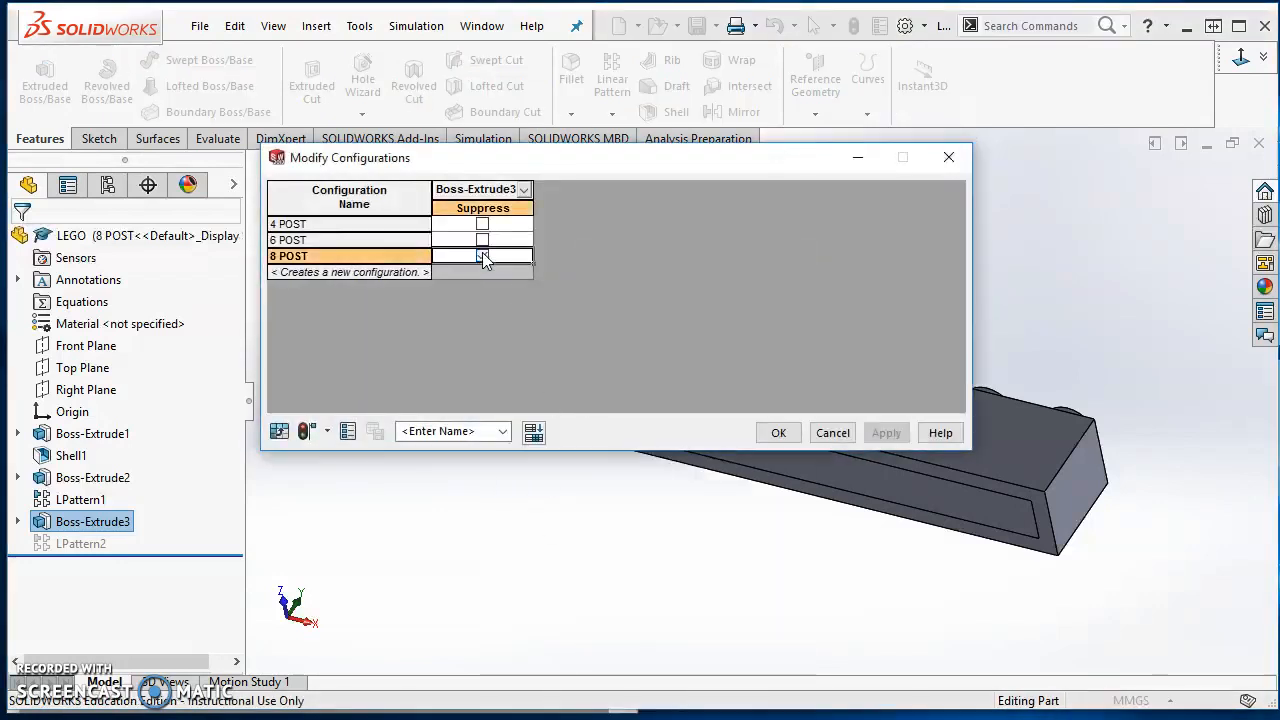
left_click(790, 438)
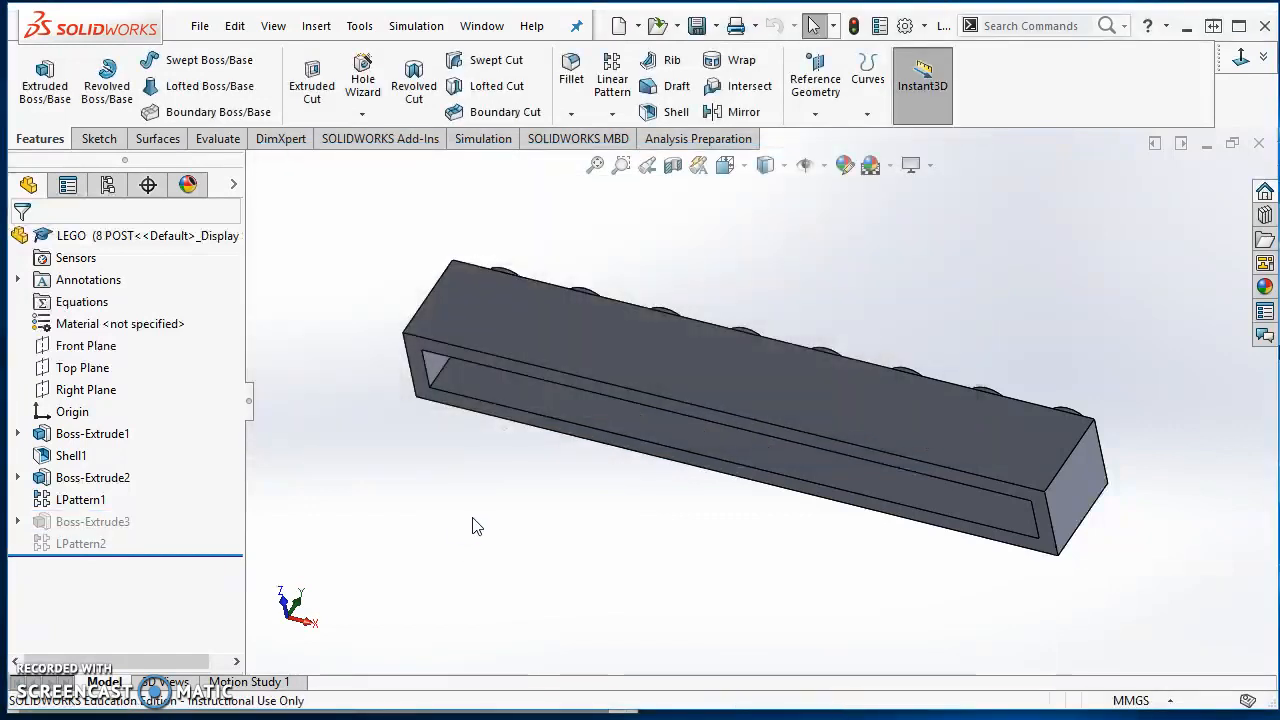
- Examine the brick's underside in the 4 POST, 6 POST and 8 POST configurations to compare their inside posts
middle_click_drag(477, 527, 562, 630)
middle_click_drag(586, 571, 566, 601)
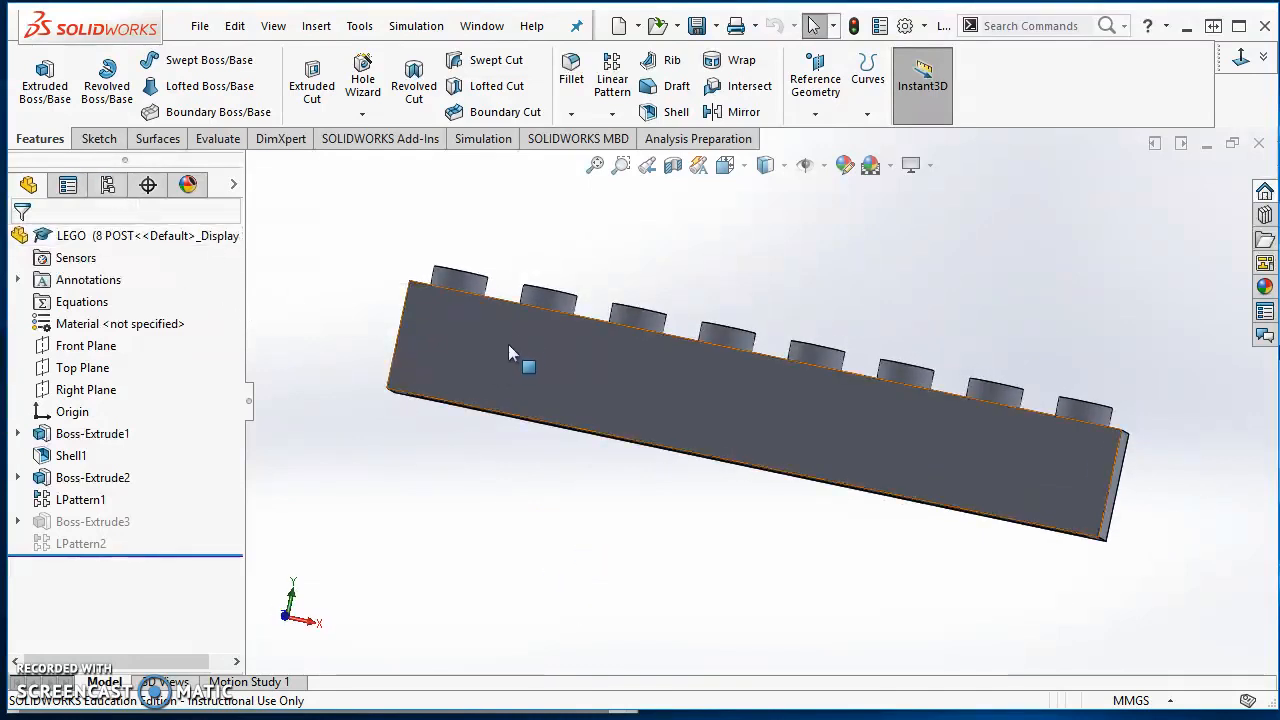
left_click(108, 184)
double_click(130, 274)
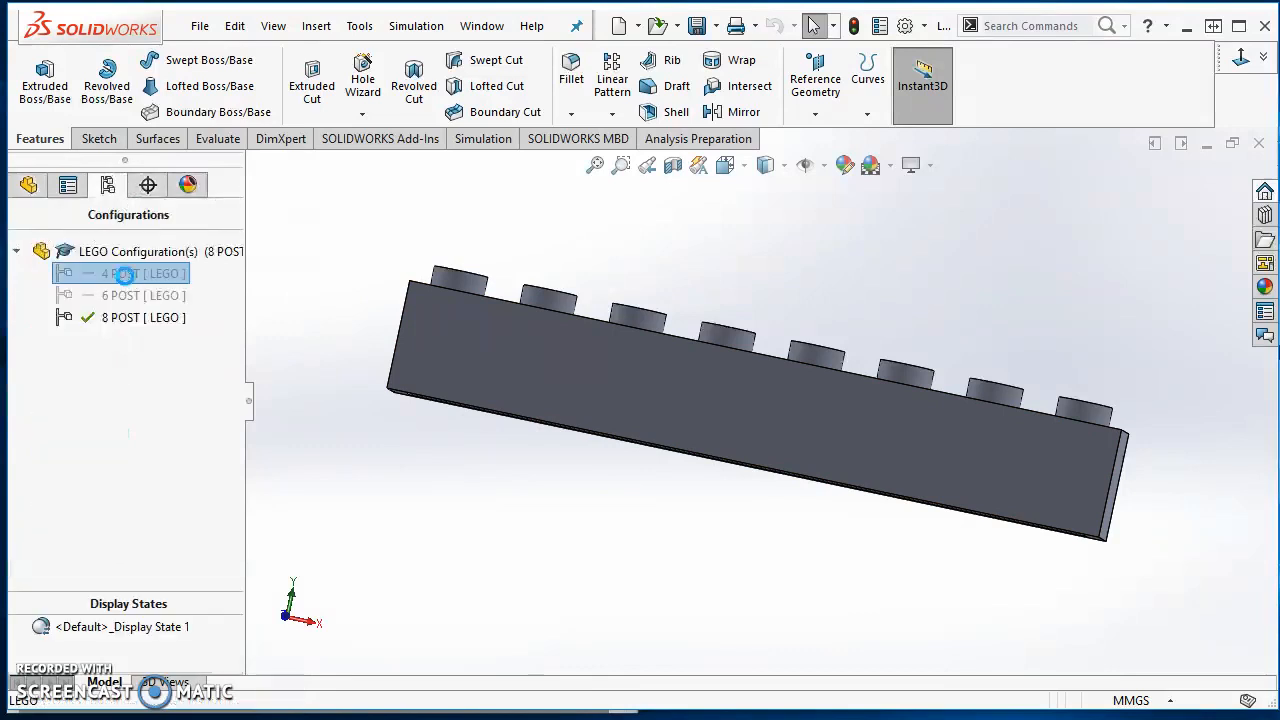
middle_click_drag(463, 371, 483, 263)
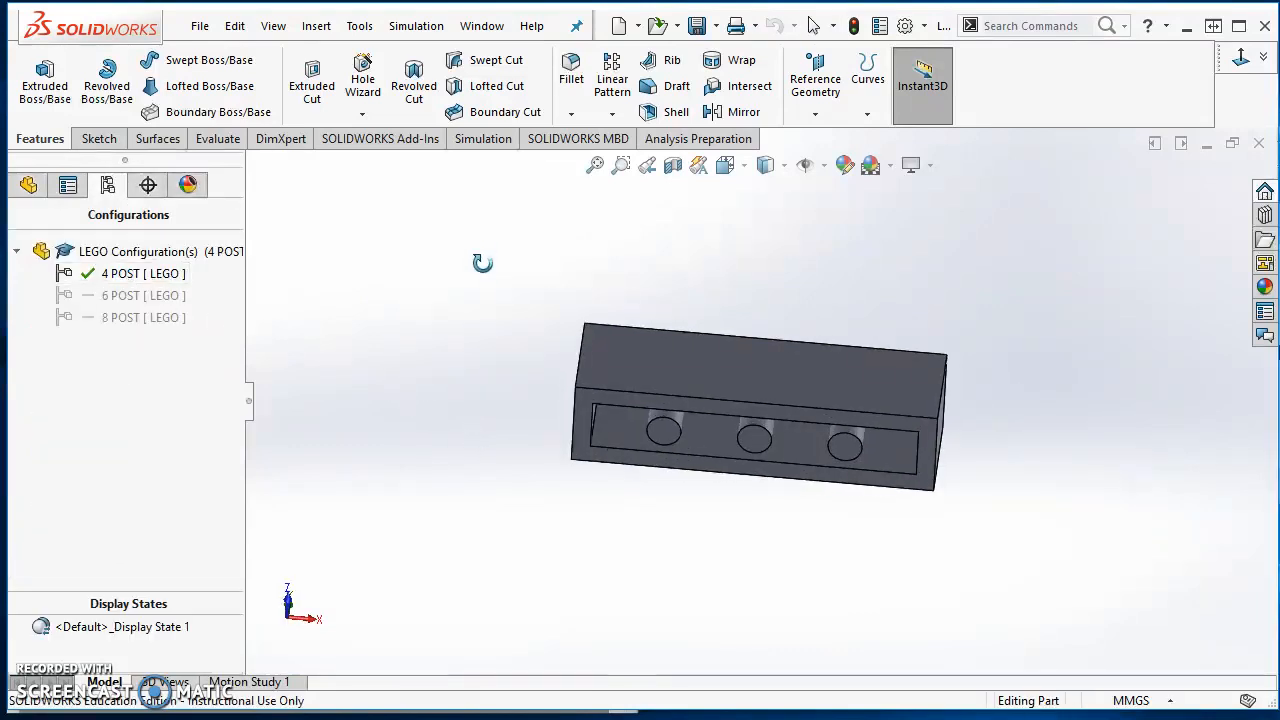
double_click(140, 295)
middle_click_drag(446, 343, 287, 314)
double_click(143, 317)
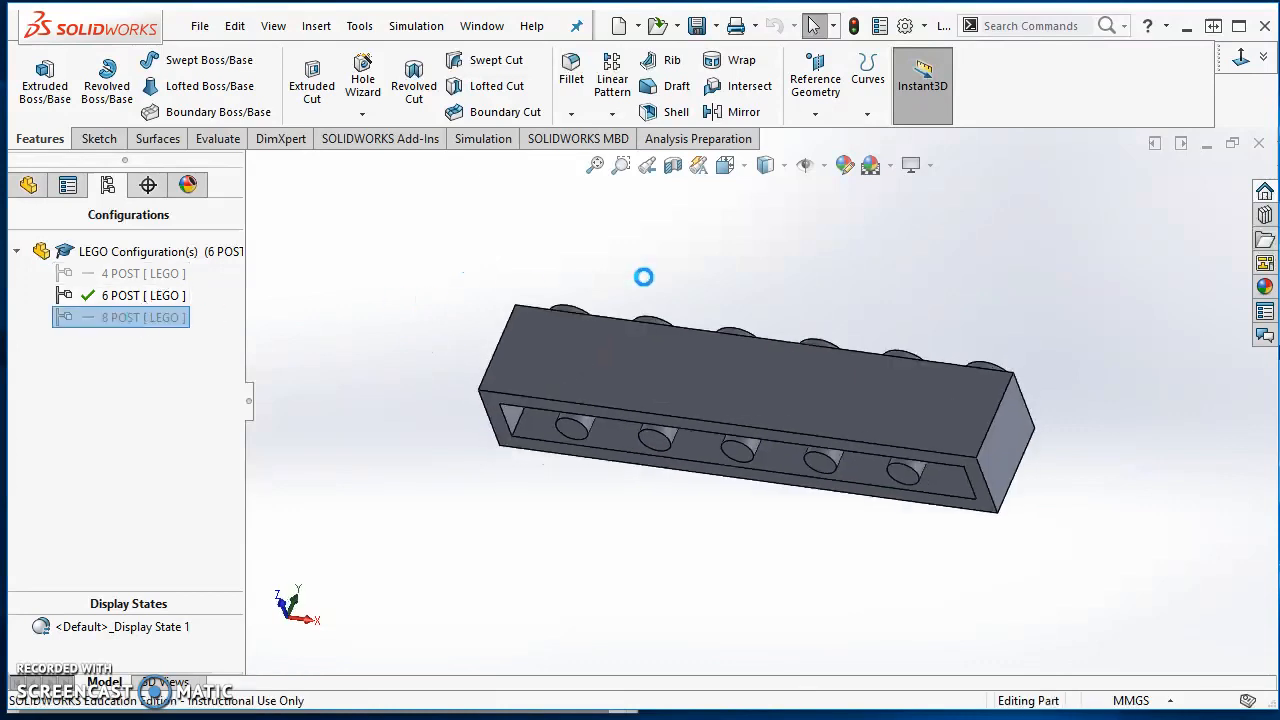
- Return the brick to the isometric view and activate the 4 POST configuration
left_click(1263, 57)
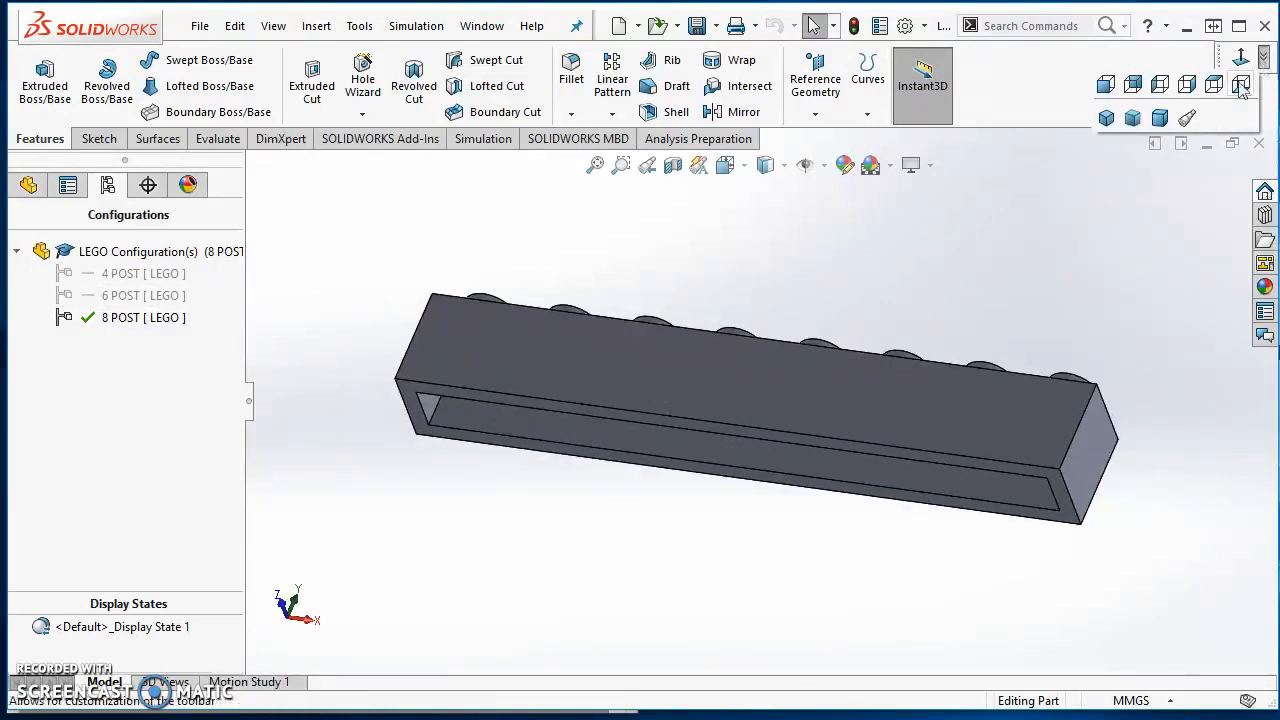
left_click(1106, 119)
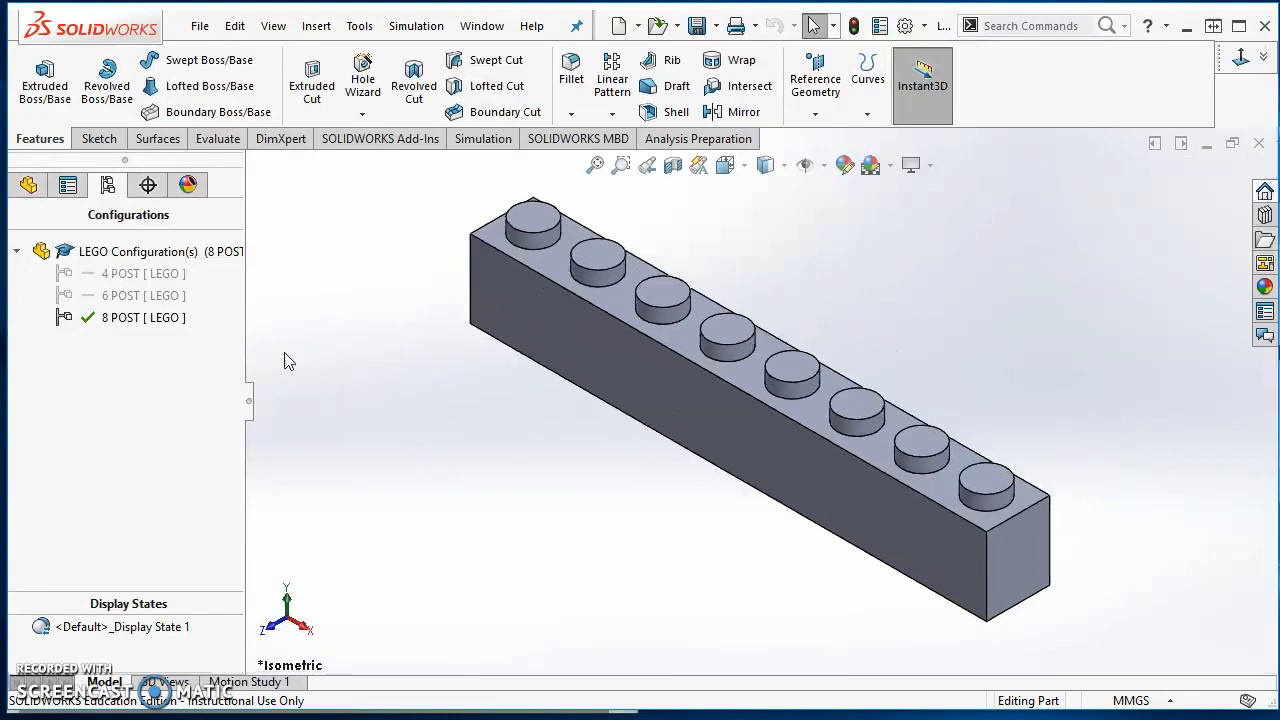
double_click(130, 276)
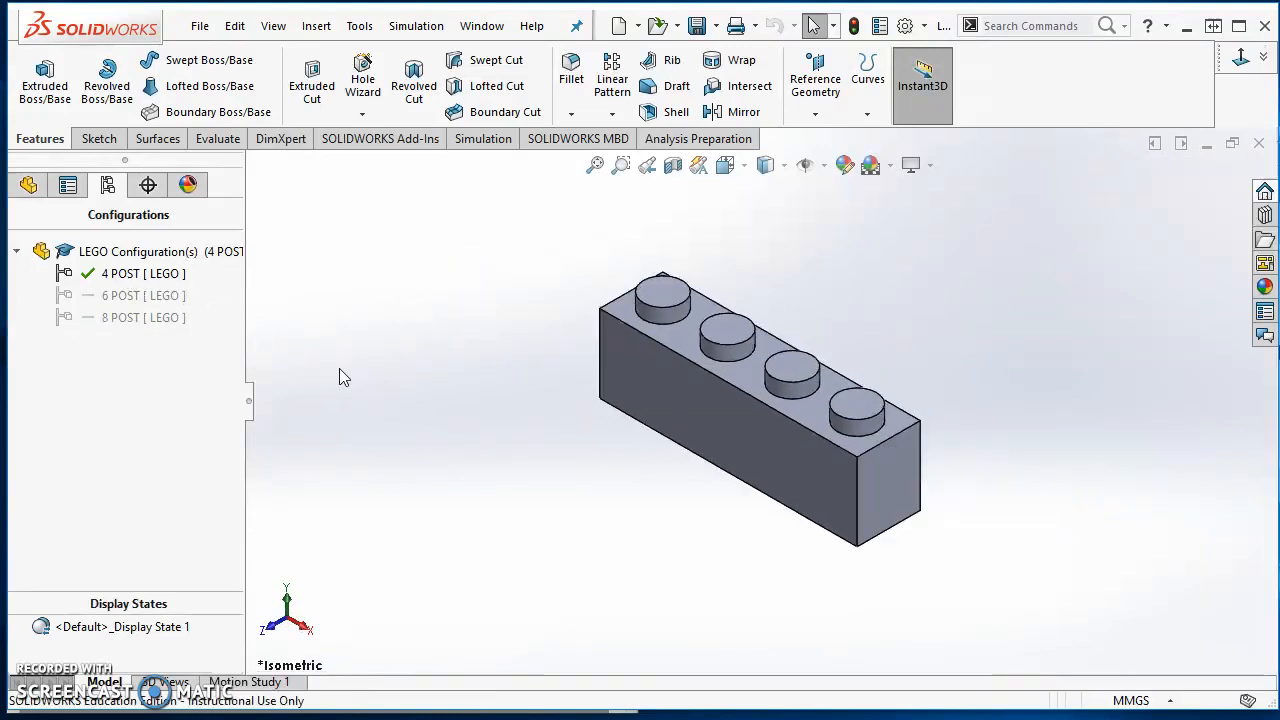